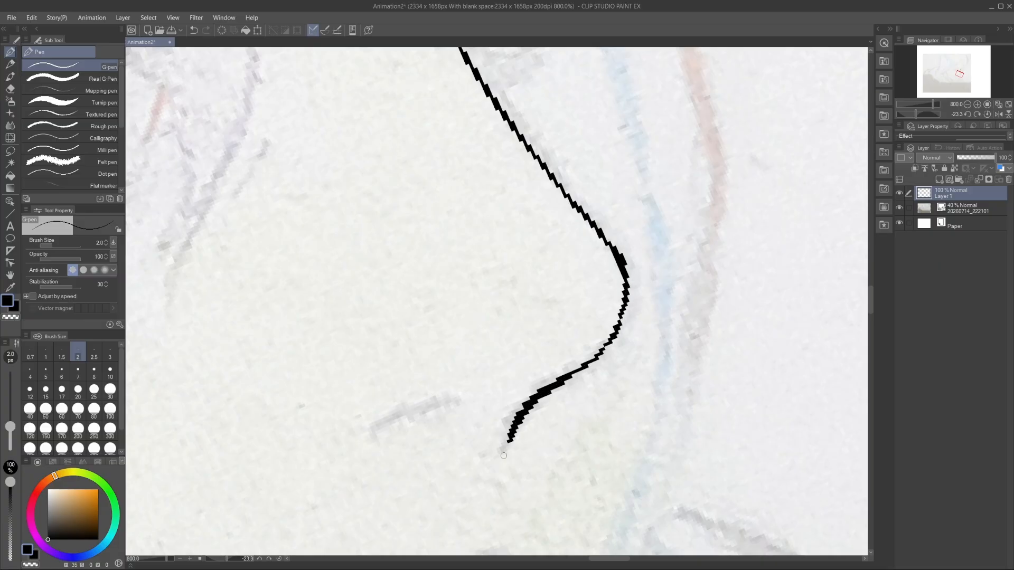
- Ink the nostril, the mouth line and the short upper and lower lip strokes over the sketch with the G-pen
key("r")
mouse_move(393, 416)
left_mouse_down()
mouse_move(458, 350)
mouse_move(364, 228)
left_mouse_up()
left_click_drag(355, 219, 394, 288)
key("space")
left_click_drag(280, 222, 578, 254)
mouse_move(256, 156)
left_mouse_down()
mouse_move(448, 313)
mouse_move(522, 402)
mouse_move(526, 448)
left_mouse_up()
left_click_drag(309, 324, 416, 447)
left_click_drag(489, 313, 560, 381)
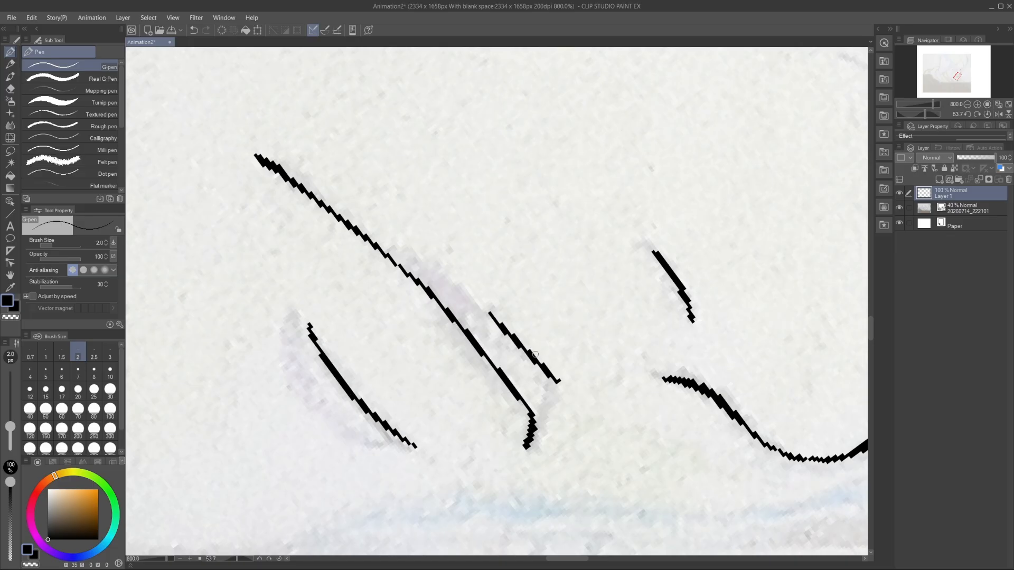
key("r")
double_click(536, 355)
key("space")
left_click_drag(484, 182, 428, 450)
left_click_drag(358, 192, 410, 321)
key("ctrl+z")
- Ink the near eye's upper eyelid as a double line following the sketch
key("space")
mouse_move(388, 202)
left_mouse_down()
mouse_move(376, 534)
mouse_move(610, 531)
left_mouse_up()
key("ctrl+minus")
key("r")
left_click_drag(368, 422, 328, 353)
mouse_move(554, 352)
left_mouse_down()
mouse_move(544, 313)
mouse_move(513, 282)
mouse_move(376, 198)
left_mouse_up()
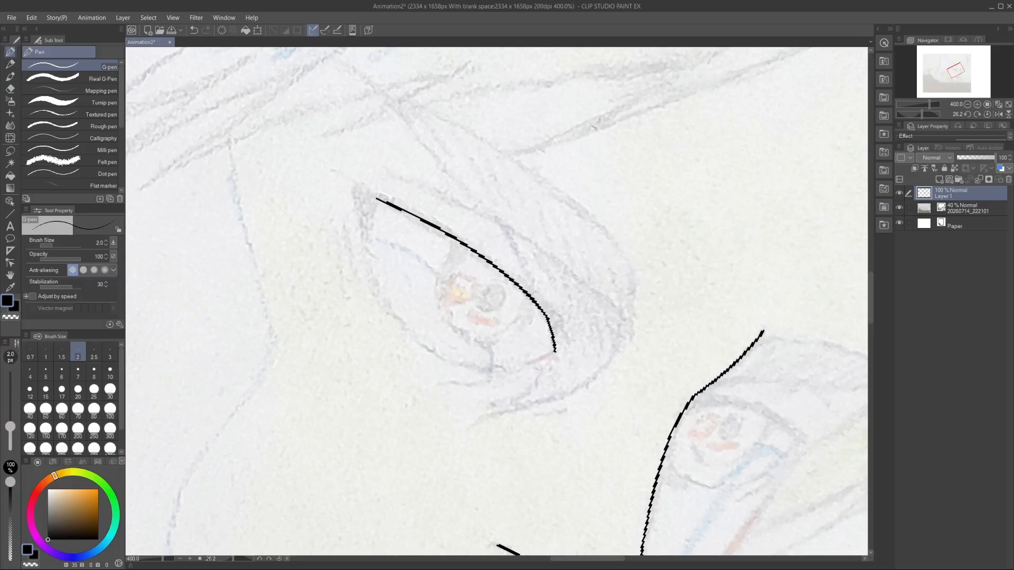
key("ctrl+z")
mouse_move(483, 246)
left_mouse_down()
mouse_move(560, 314)
mouse_move(567, 329)
mouse_move(554, 340)
left_mouse_up()
key("ctrl+z")
mouse_move(352, 215)
left_mouse_down()
mouse_move(376, 286)
mouse_move(613, 330)
left_mouse_up()
key("r")
key("ctrl+z")
key("r")
mouse_move(560, 263)
left_mouse_down()
mouse_move(622, 414)
mouse_move(353, 342)
mouse_move(358, 136)
left_mouse_up()
- Ink the near eye's outer corner and lower lid, with short crease strokes beneath the inner corner
left_click_drag(348, 139, 397, 178)
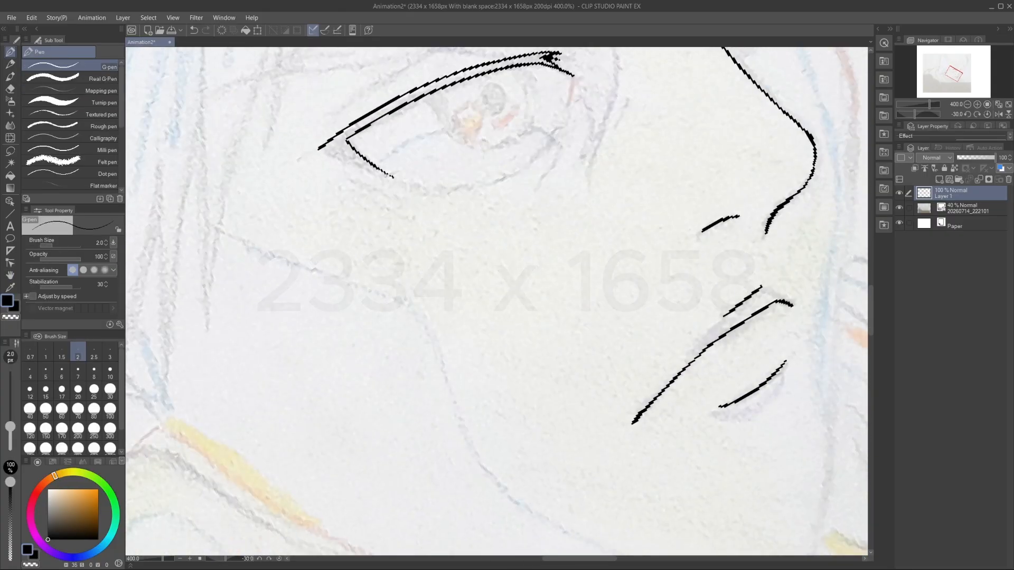
key("ctrl+z")
left_click_drag(319, 149, 414, 188)
key("r")
mouse_move(337, 140)
left_mouse_down()
mouse_move(365, 117)
mouse_move(550, 103)
left_mouse_up()
left_click_drag(556, 170, 592, 233)
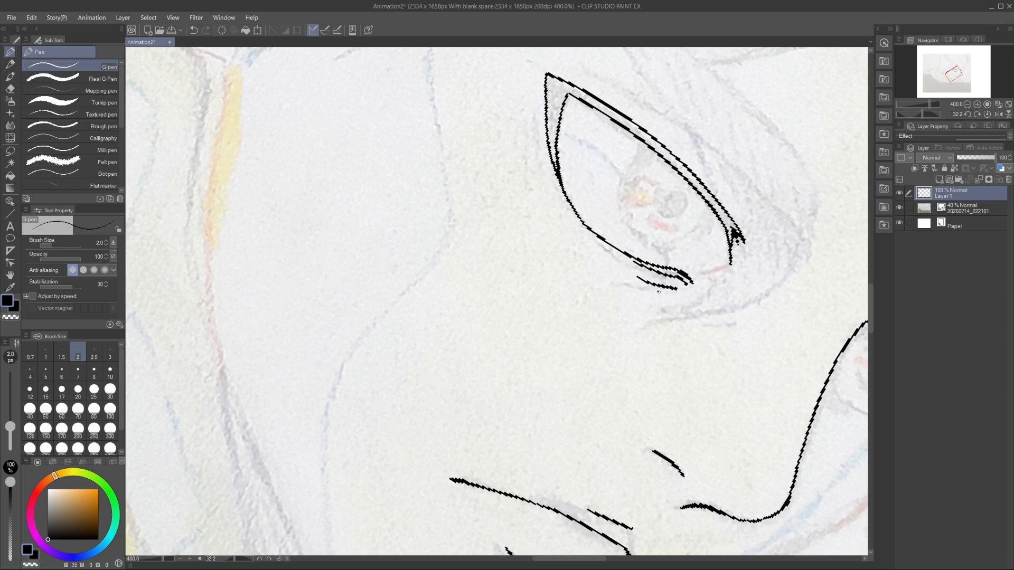
- Ink the outer-corner lash strokes, eyelid crease and lower brow line of the near eye, and check the linework without the sketch
left_click_drag(549, 138, 557, 217)
left_click_drag(547, 184, 551, 224)
left_click_drag(542, 197, 546, 222)
left_click_drag(578, 55, 523, 121)
mouse_move(502, 101)
left_mouse_down()
mouse_move(578, 203)
mouse_move(773, 385)
left_mouse_up()
left_click_drag(520, 198, 623, 251)
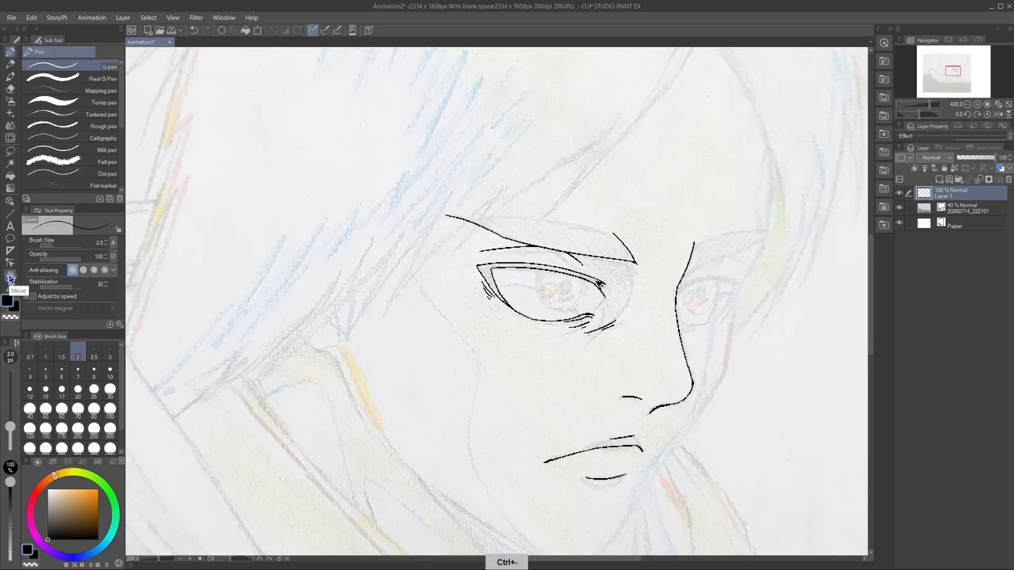
left_click(899, 207)
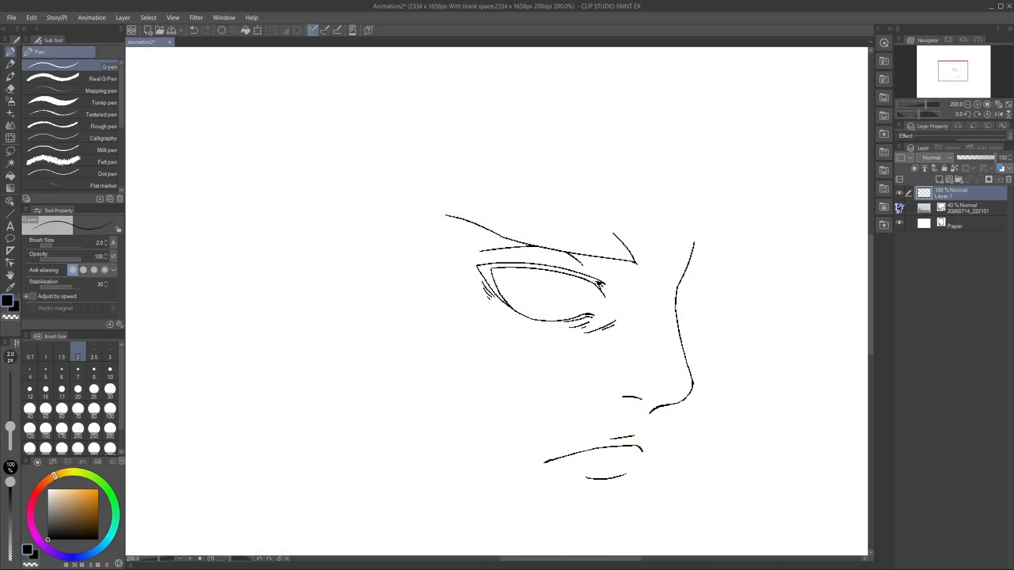
left_click(899, 208)
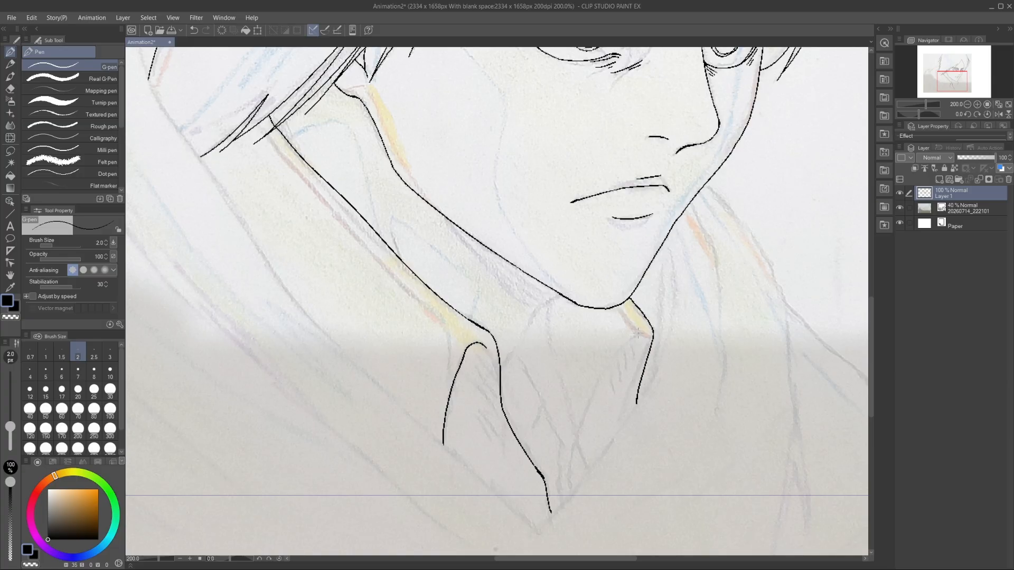
- Redraw the inner edge of the far shirt collar flap and hatch the neck shadow under the jaw
key("ctrl+z")
left_click_drag(641, 333, 582, 439)
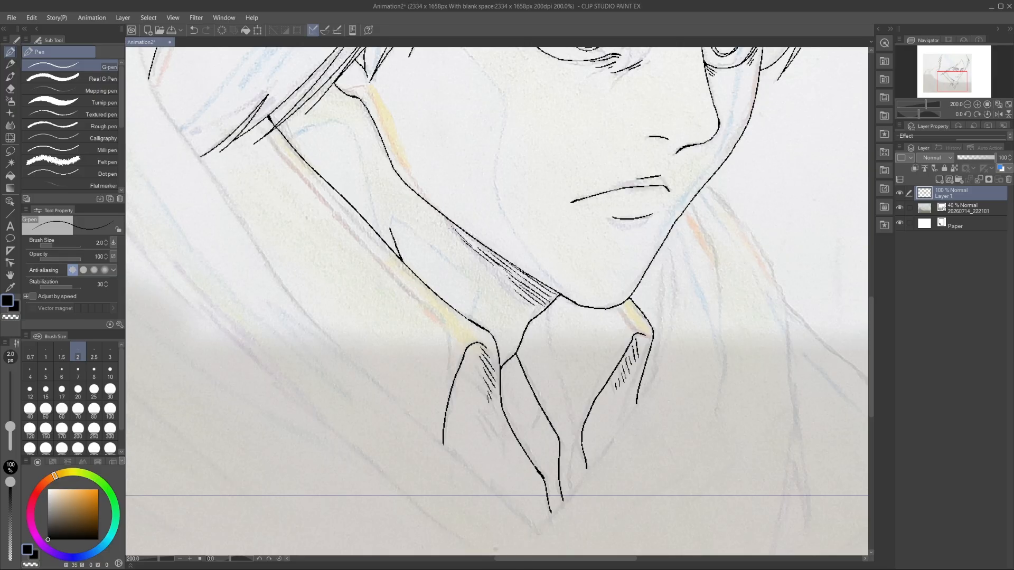
left_click_drag(460, 237, 516, 291)
- Ink the collar's outer edge, the hanging hood folds and the shoulder line on the far side of the neck
key("space")
left_click_drag(654, 264, 545, 227)
left_click_drag(553, 206, 543, 329)
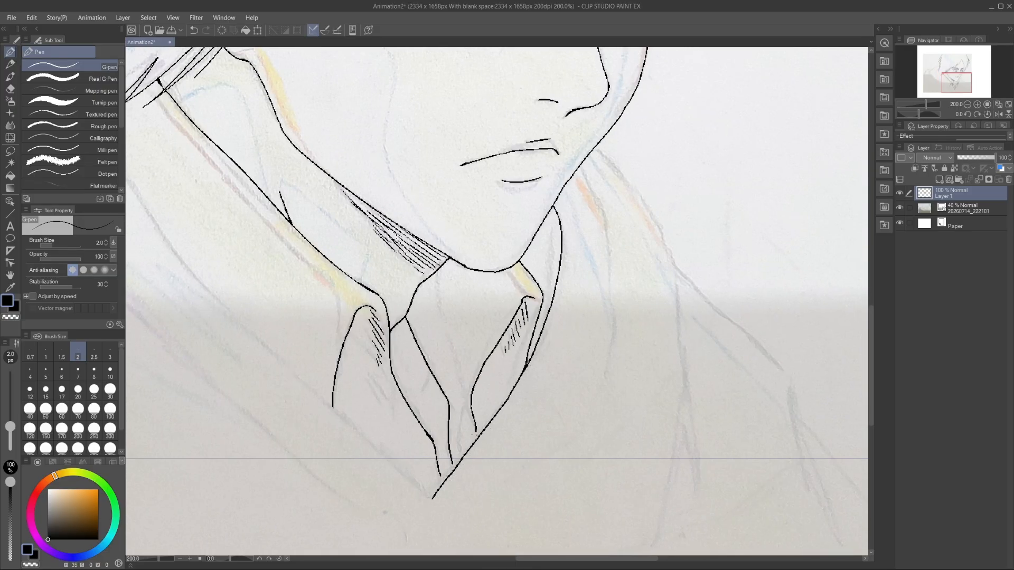
left_click_drag(595, 147, 676, 513)
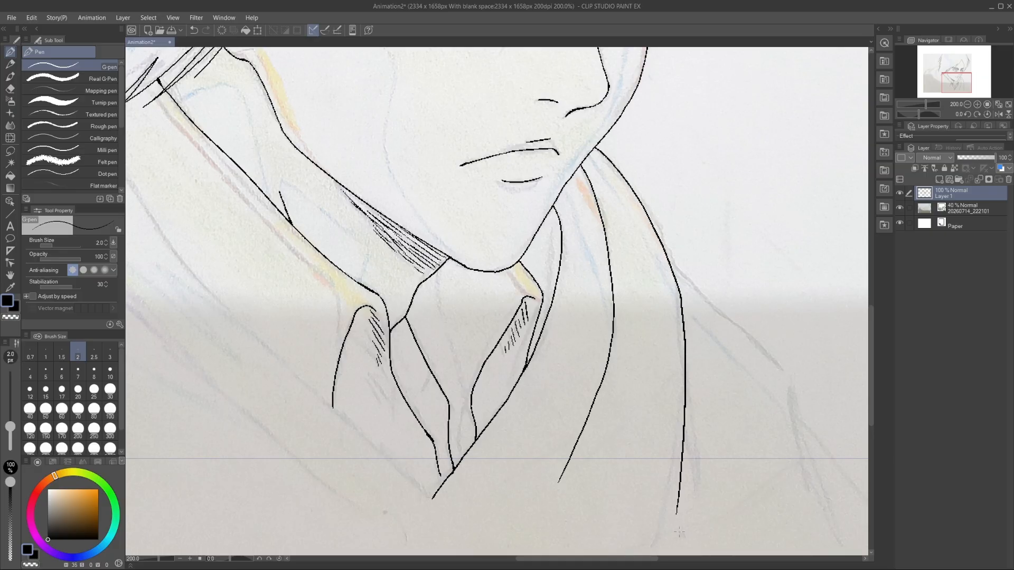
left_click_drag(785, 375, 819, 519)
- Ink the hood's near inner edge from below the back hair down toward the shirt collar
key("space")
left_click_drag(708, 433, 522, 278)
left_click_drag(327, 179, 739, 438)
scroll(505, 297, "down", 1)
key("ctrl+z")
mouse_move(323, 151)
left_mouse_down()
mouse_move(318, 167)
mouse_move(343, 220)
mouse_move(472, 275)
left_mouse_up()
- Ink the next hood fold behind the hair, running from its curved top down toward the chest
key("space")
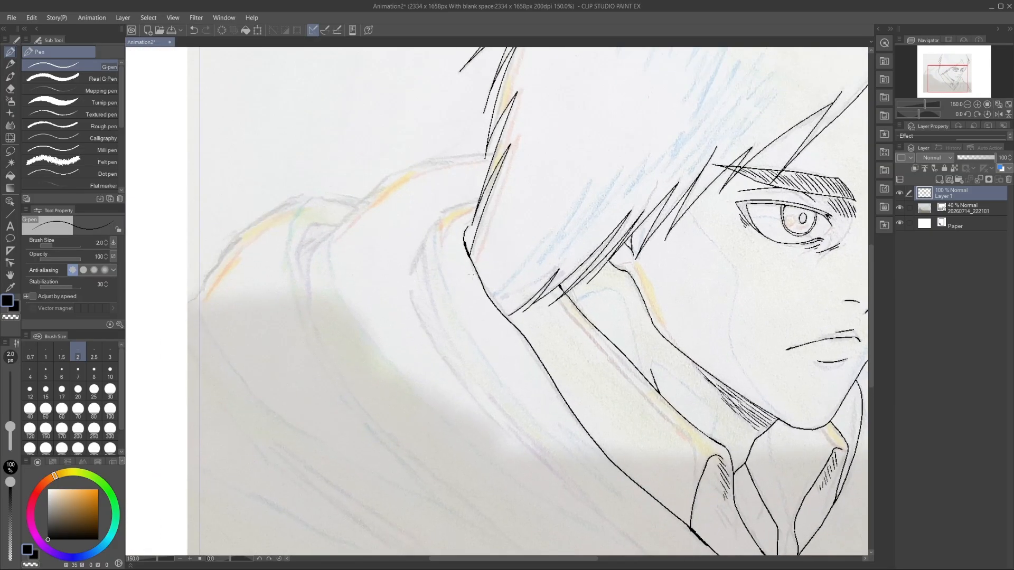
key("shift+space")
left_click_drag(411, 268, 593, 271)
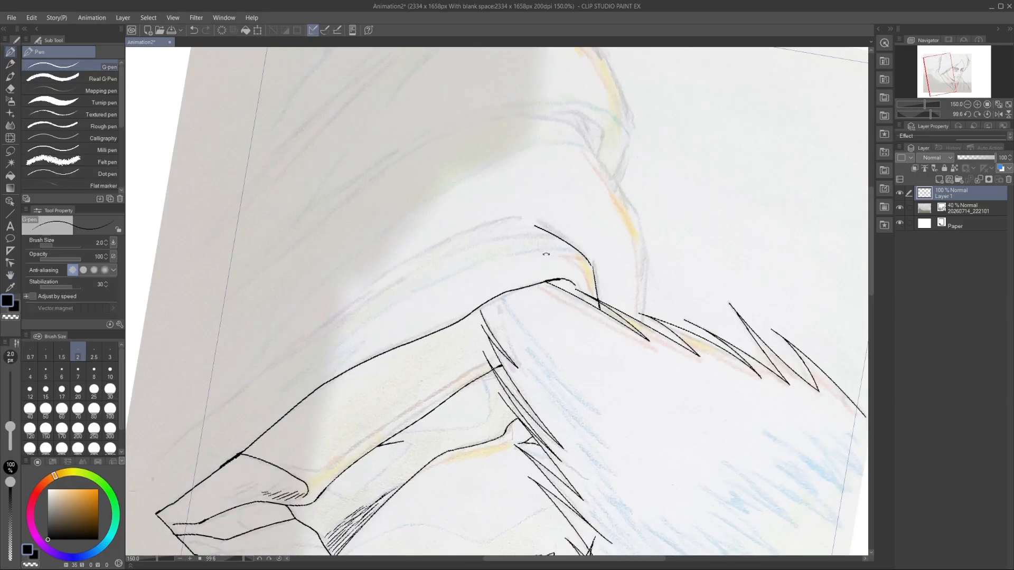
double_click(546, 254)
scroll(408, 223, "up", 3)
key("space")
mouse_move(438, 396)
left_mouse_down()
mouse_move(334, 154)
mouse_move(580, 542)
left_mouse_up()
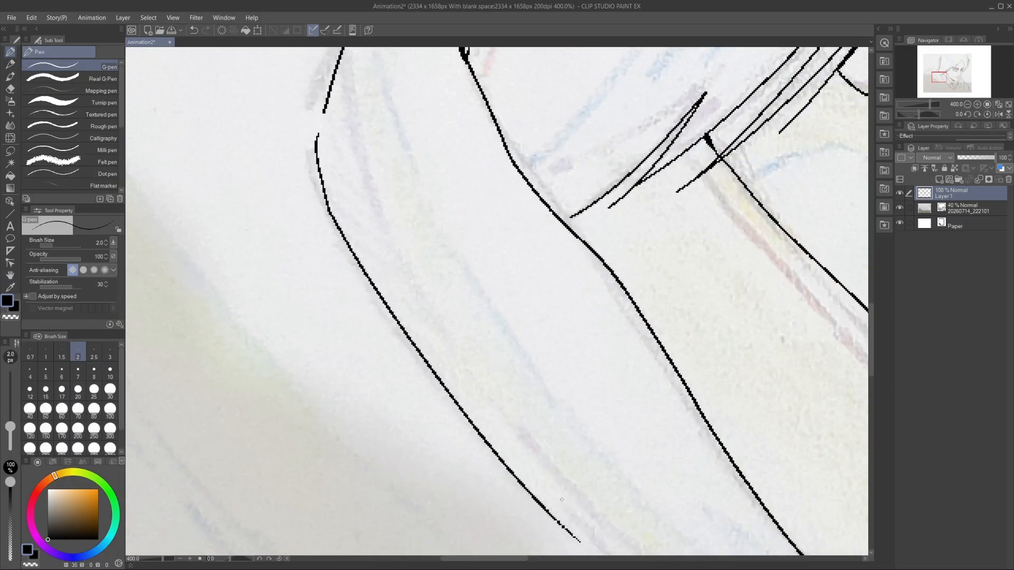
key("space")
left_click_drag(562, 499, 282, 194)
left_click_drag(300, 235, 637, 505)
left_click_drag(274, 127, 613, 475)
left_click_drag(436, 312, 375, 428)
- Ink the hood's outer top contour and the small inner fold near the back shoulder
left_click_drag(627, 162, 371, 227)
left_click_drag(338, 283, 565, 140)
key("ctrl+z")
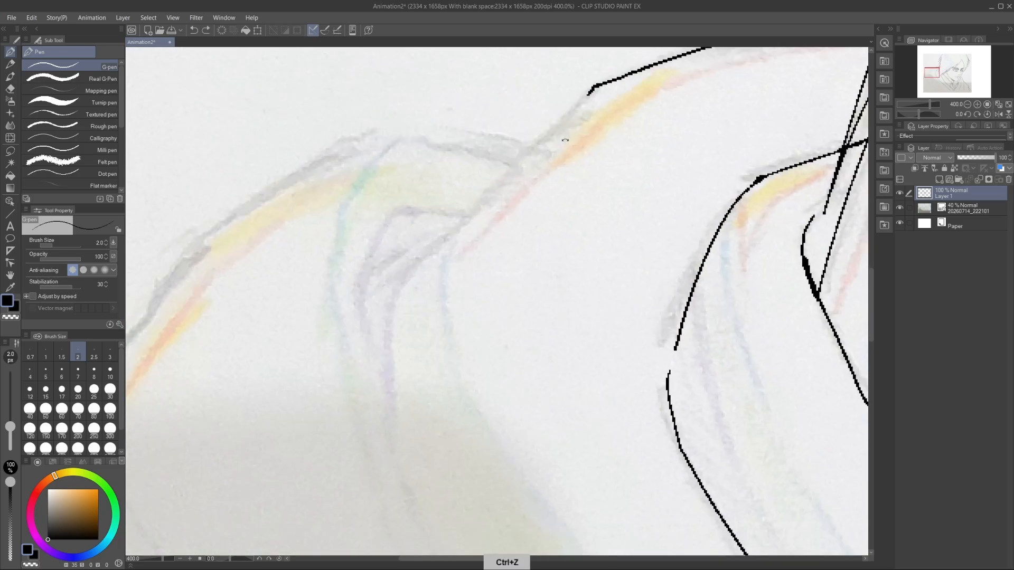
left_click_drag(590, 90, 374, 300)
mouse_move(527, 151)
left_mouse_down()
mouse_move(359, 153)
mouse_move(629, 94)
left_mouse_up()
key("space")
left_click_drag(633, 94, 359, 325)
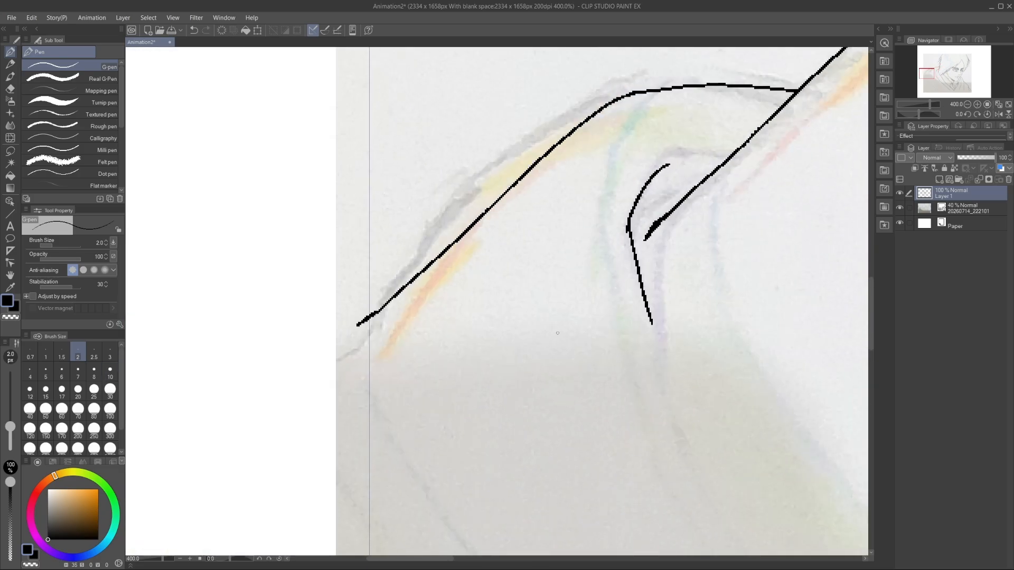
- Ink the long outer fold and sleeve lines running down from the back of the hood
key("ctrl+minus")
key("ctrl+minus")
key("ctrl+minus")
left_click_drag(558, 333, 476, 204)
left_click_drag(481, 189, 755, 508)
left_click_drag(429, 322, 660, 482)
left_click_drag(367, 268, 412, 312)
left_click_drag(765, 227, 298, 321)
- Hide the scanned sketch layer to review the whole line art
key("ctrl+minus")
key("ctrl+minus")
left_click(899, 209)
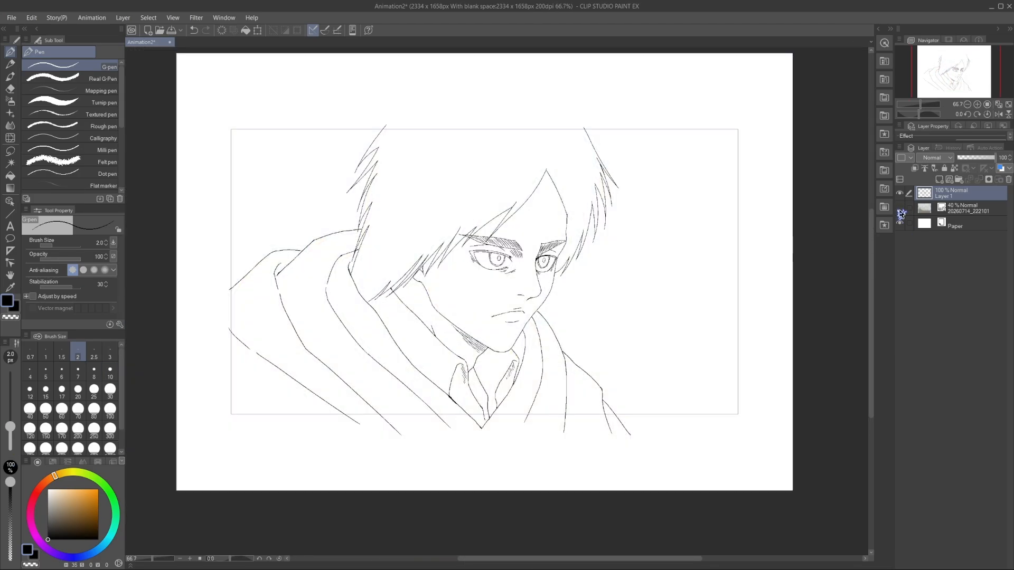
- Add a new layer between the line art and the sketch, marking it with a blue palette color and the line art layer with red
left_click(966, 208)
left_click(939, 179)
left_click(910, 158)
left_click(904, 180)
left_click(955, 208)
left_click(910, 158)
left_click(904, 224)
- Show the sketch again and trace the face's shadow boundaries in blue along the near cheek and the far jaw
key("ctrl+plus")
key("ctrl+plus")
key("ctrl+plus")
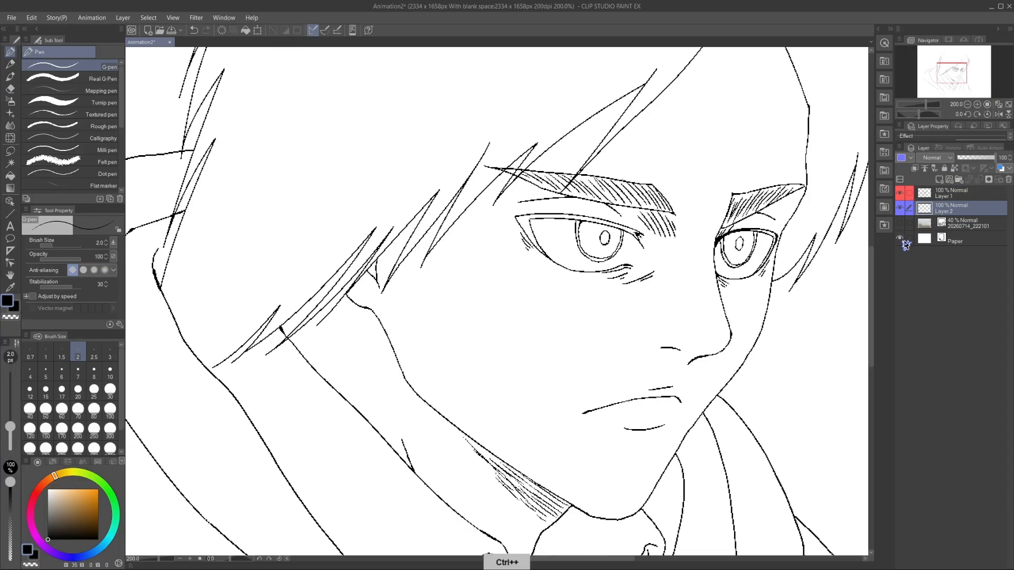
left_click(899, 223)
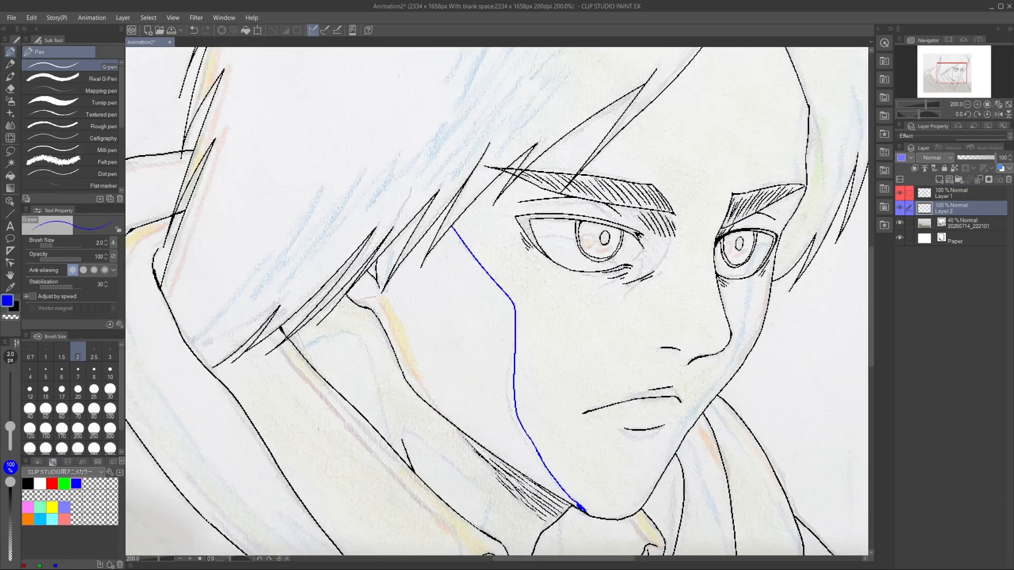
key("ctrl+plus")
key("ctrl+plus")
mouse_move(691, 386)
left_mouse_down()
mouse_move(324, 227)
mouse_move(329, 392)
left_mouse_up()
mouse_move(640, 265)
left_mouse_down()
mouse_move(600, 428)
mouse_move(572, 475)
left_mouse_up()
key("ctrl+z")
mouse_move(572, 475)
left_mouse_down()
mouse_move(762, 289)
mouse_move(633, 505)
left_mouse_up()
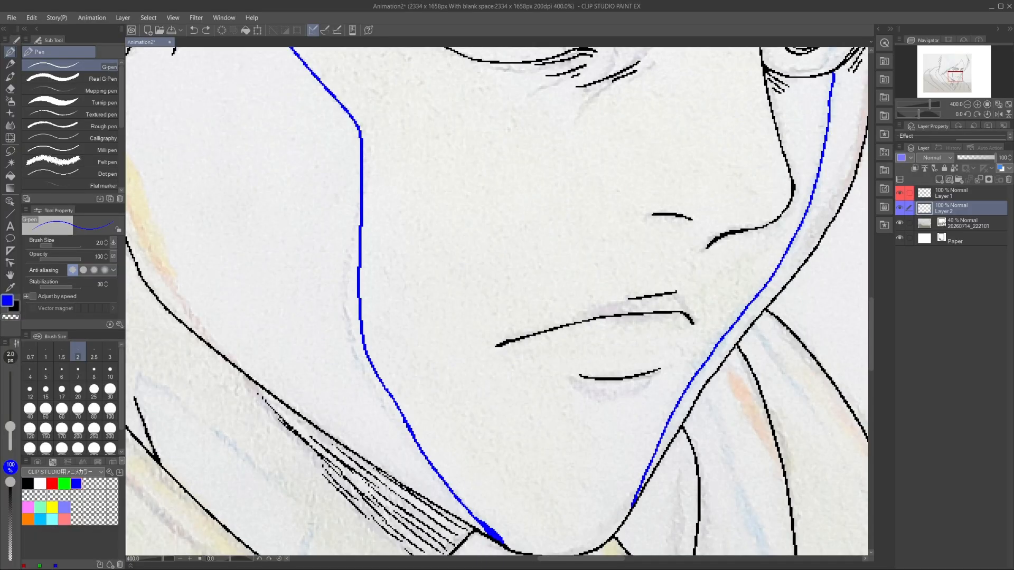
- Trace blue shadow boundaries along the far forehead and brow and across both eyes
left_click_drag(760, 137, 561, 447)
left_click_drag(713, 245, 735, 205)
mouse_move(734, 208)
left_mouse_down()
mouse_move(687, 383)
mouse_move(694, 199)
left_mouse_up()
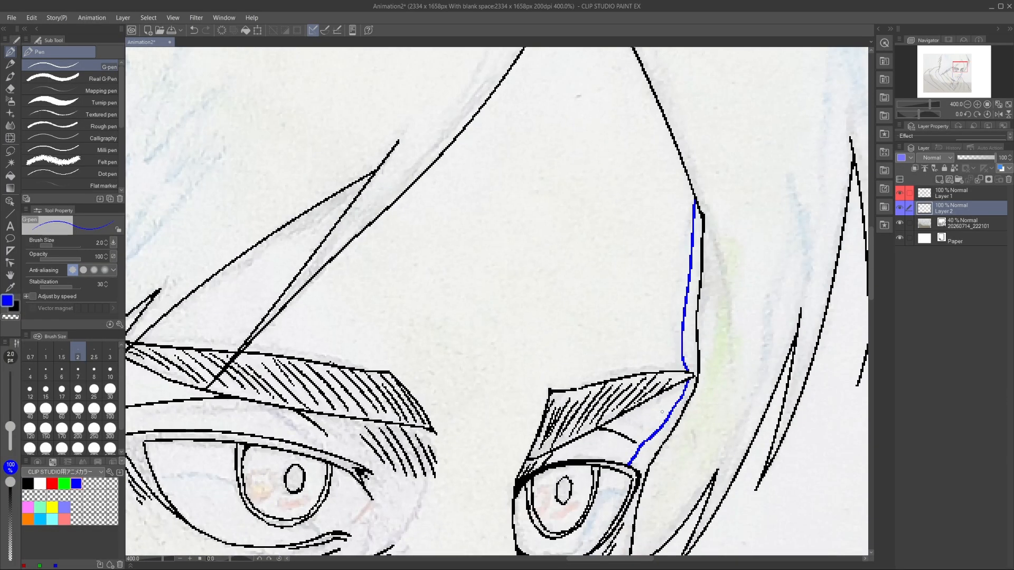
left_click_drag(647, 419, 722, 247)
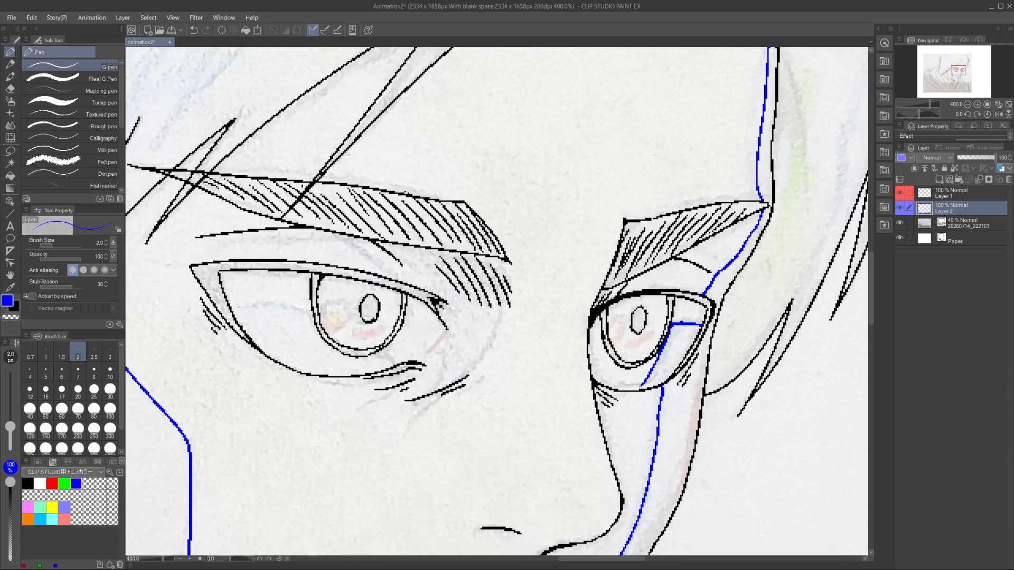
key("ctrl+z")
key("ctrl+minus")
key("ctrl+minus")
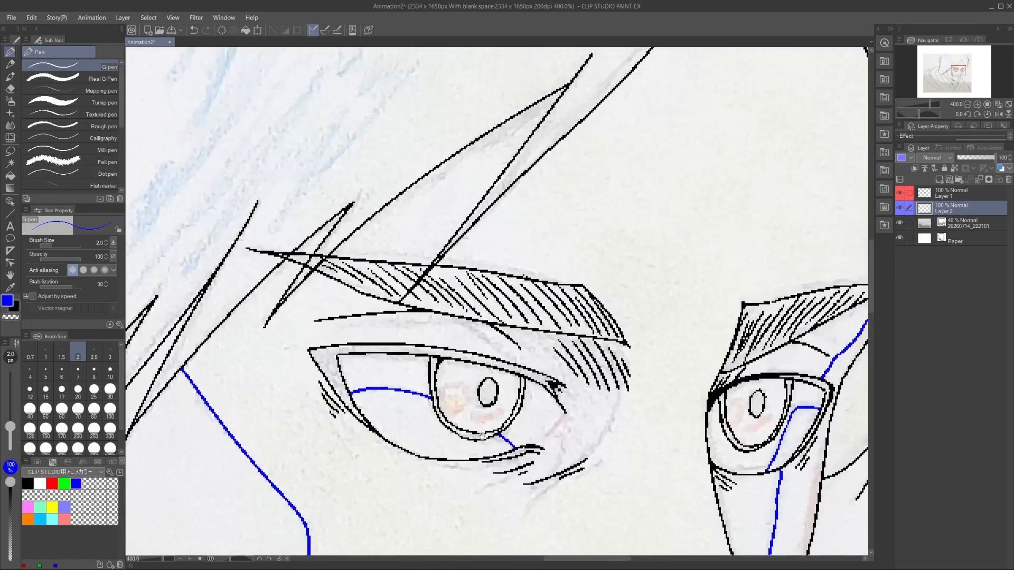
- Trace the blue shadow shapes inside the hood opening between the jaw and the collar
key("ctrl+plus")
left_click_drag(175, 401, 782, 254)
mouse_move(303, 249)
left_mouse_down()
mouse_move(321, 237)
mouse_move(491, 446)
mouse_move(307, 241)
left_mouse_up()
mouse_move(315, 233)
left_mouse_down()
mouse_move(484, 358)
mouse_move(479, 423)
left_mouse_up()
- Outline the zigzag hair highlight above the parting in blue
mouse_move(677, 158)
left_mouse_down()
mouse_move(453, 301)
mouse_move(317, 491)
left_mouse_up()
left_click_drag(792, 84, 633, 499)
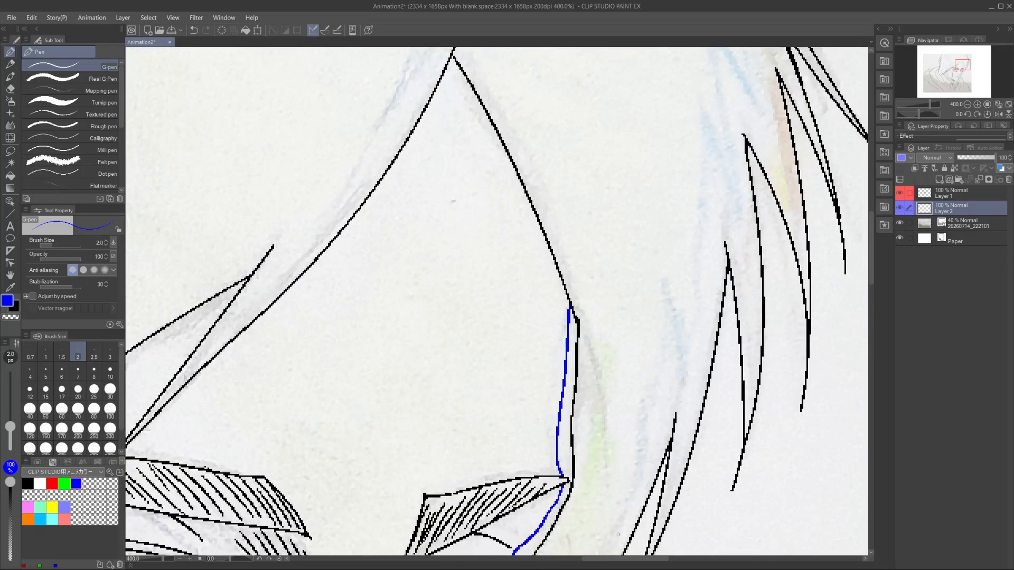
key("ctrl+minus")
key("ctrl+minus")
left_click_drag(438, 173, 450, 267)
left_click_drag(455, 147, 484, 298)
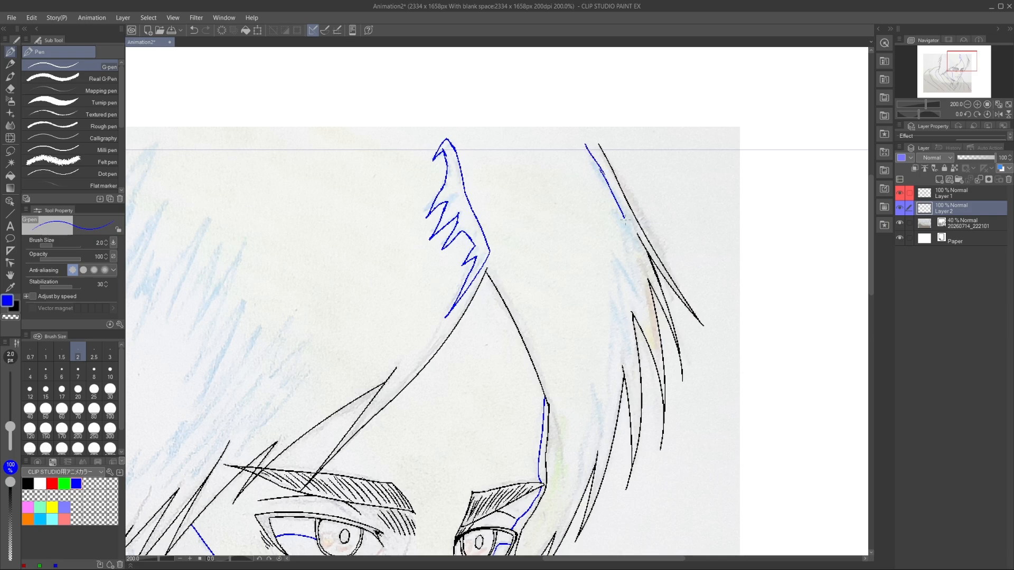
- Add a short stroke to the tip of the hair parting on the line art layer
key("ctrl+plus")
key("ctrl+plus")
left_click(956, 193)
left_click_drag(387, 229, 386, 248)
- Trace the blue zigzag boundary down the far side of the hair on the blue-marked layer
left_click(76, 484)
left_click(955, 208)
key("ctrl+minus")
left_click_drag(568, 204, 511, 369)
left_click_drag(636, 270, 681, 343)
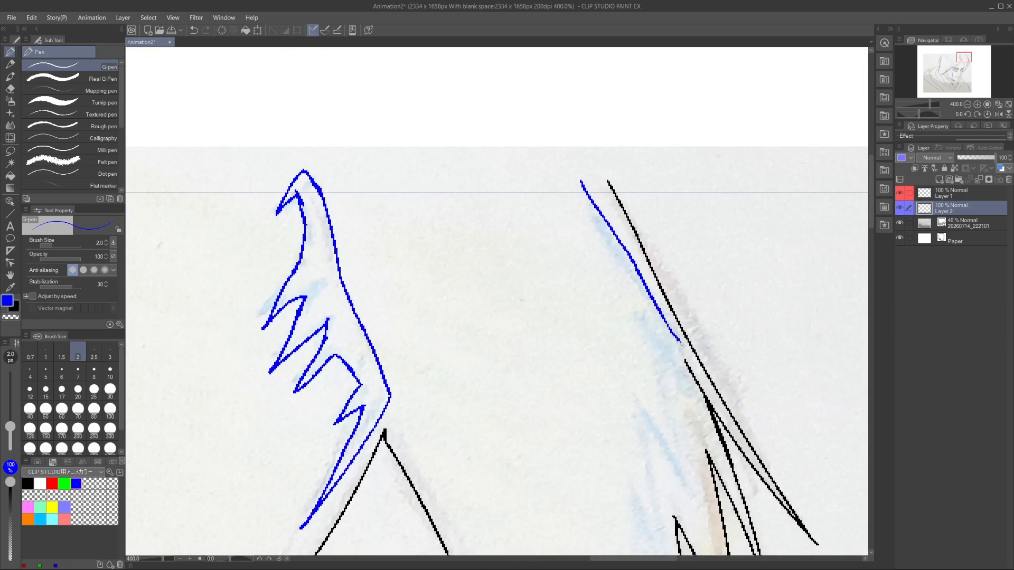
left_click_drag(688, 475, 656, 211)
mouse_move(657, 217)
left_mouse_down()
mouse_move(565, 410)
mouse_move(686, 77)
left_mouse_up()
mouse_move(685, 78)
left_mouse_down()
mouse_move(654, 285)
mouse_move(564, 412)
mouse_move(530, 439)
left_mouse_up()
- Draw red closing lines along the hood's open outer edge and across the top of the head
mouse_move(227, 174)
left_mouse_down()
mouse_move(577, 428)
mouse_move(590, 549)
left_mouse_up()
key("ctrl+plus")
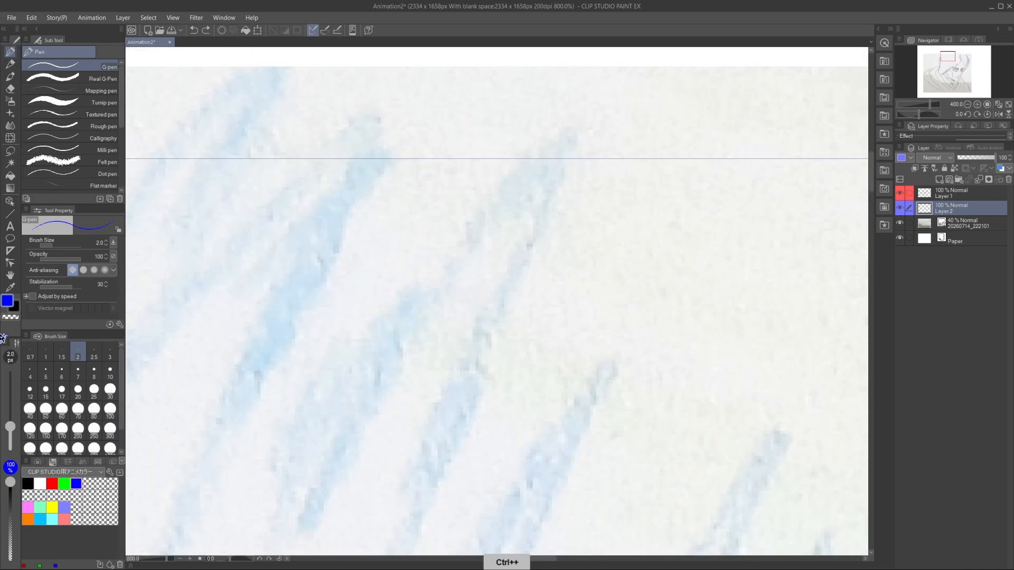
key("ctrl+minus")
key("ctrl+minus")
key("ctrl+minus")
left_click(52, 483)
key("ctrl+z")
left_click_drag(146, 433, 209, 131)
left_click_drag(260, 222, 258, 280)
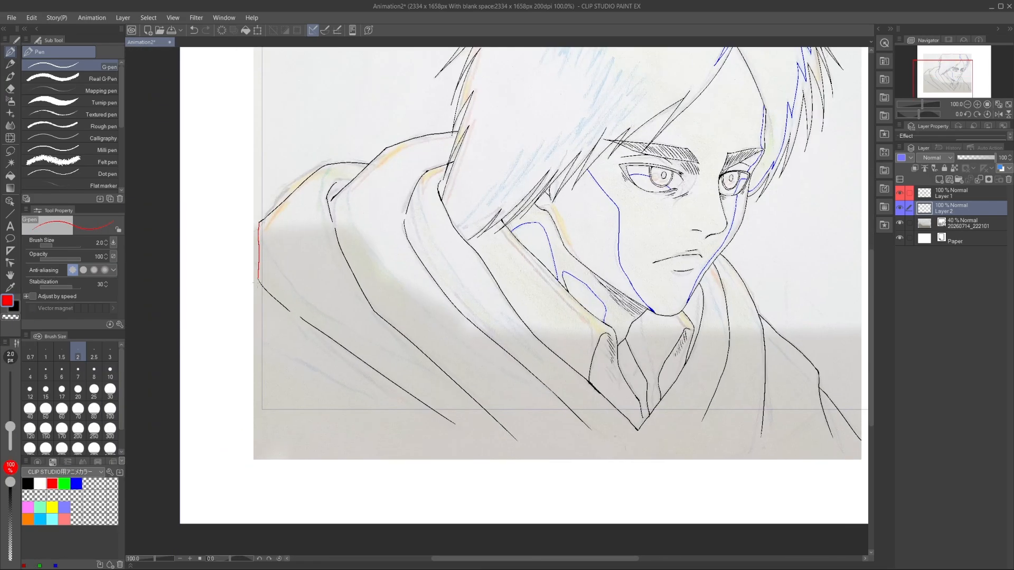
left_click_drag(580, 169, 494, 418)
key("ctrl+plus")
key("ctrl+plus")
- Outline the zigzag hair highlight in blue from the back of the crown across and down beside the face
left_click(76, 484)
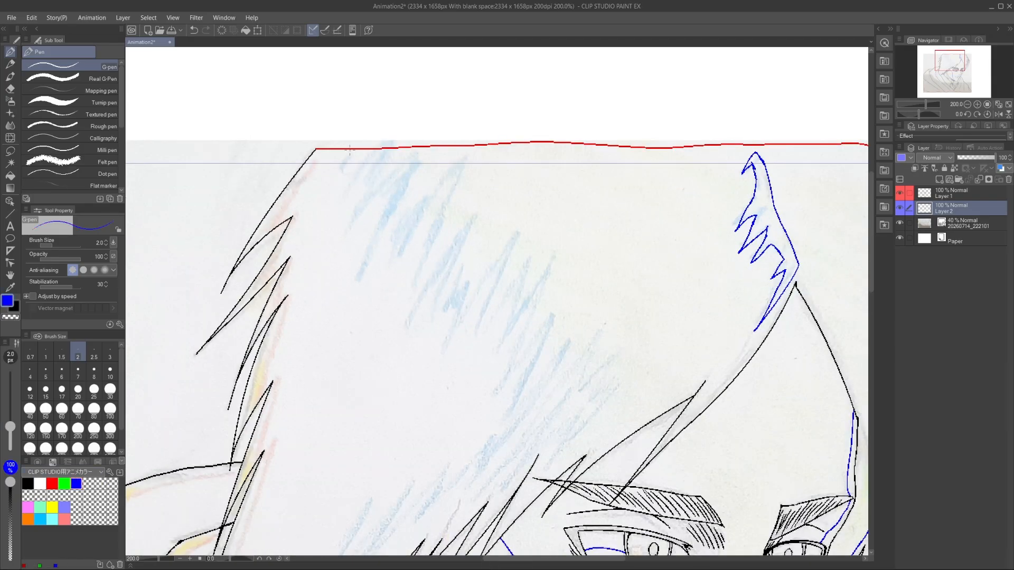
key("ctrl+z")
mouse_move(381, 149)
left_mouse_down()
mouse_move(386, 177)
mouse_move(613, 308)
left_mouse_up()
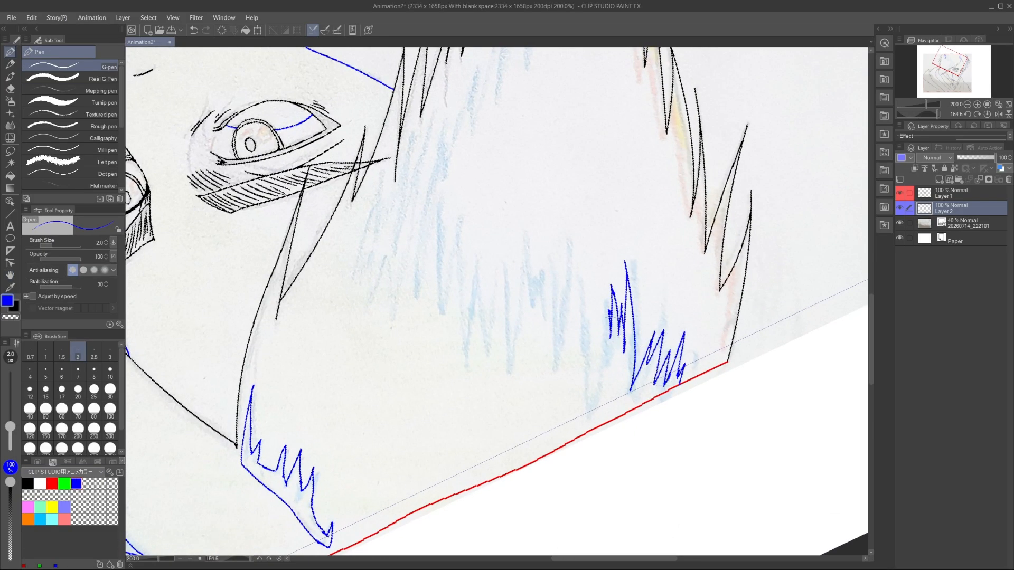
mouse_move(573, 270)
left_mouse_down()
mouse_move(591, 296)
mouse_move(410, 368)
left_mouse_up()
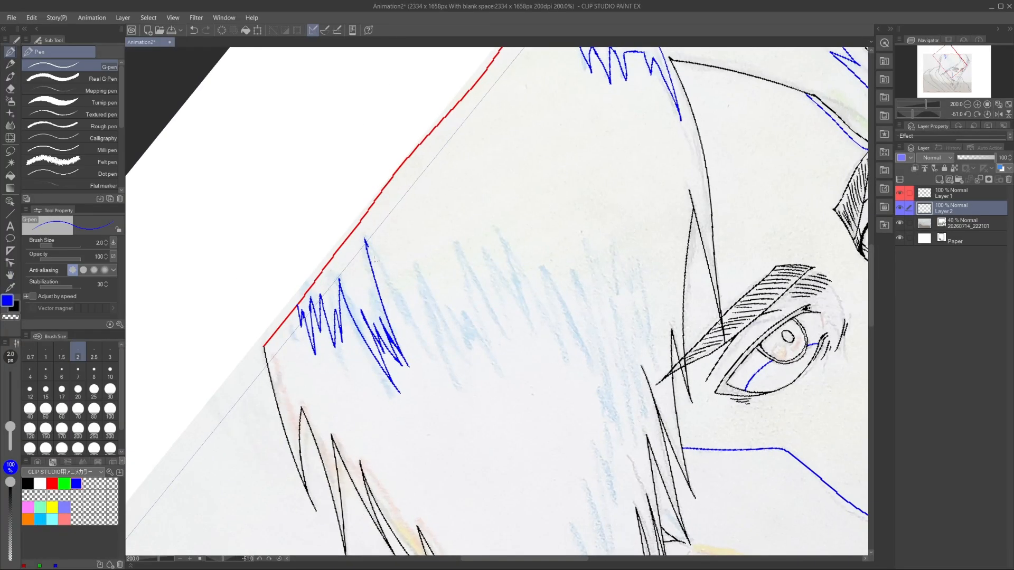
mouse_move(375, 260)
left_mouse_down()
mouse_move(457, 317)
mouse_move(508, 295)
mouse_move(587, 362)
mouse_move(583, 139)
left_mouse_up()
left_click_drag(595, 519, 571, 428)
key("e")
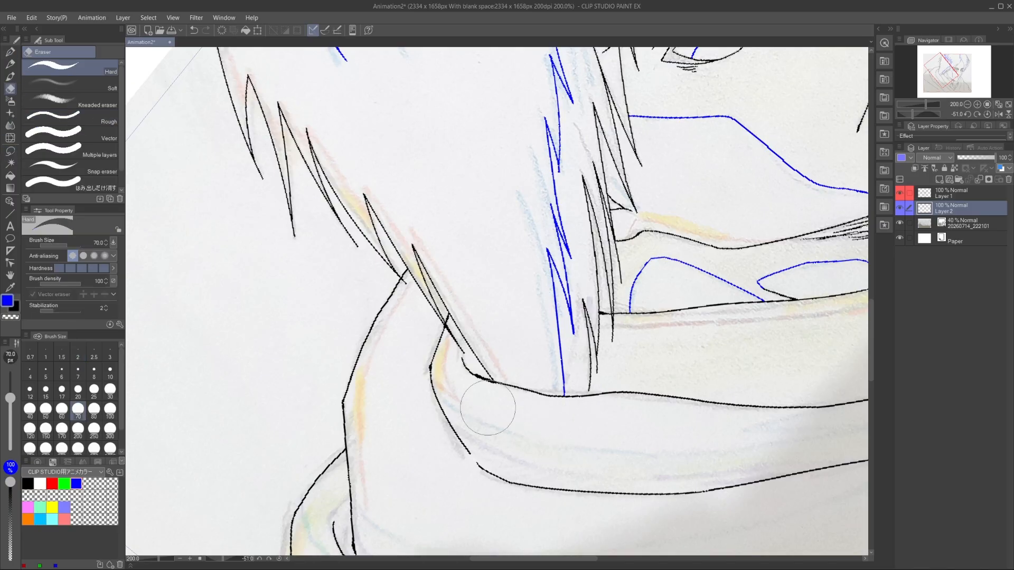
- Hide and show the scanned sketch layer to check the line art over the whole figure
key("p")
left_click_drag(528, 153, 492, 457)
mouse_move(494, 217)
left_mouse_down()
mouse_move(525, 319)
mouse_move(545, 269)
left_mouse_up()
left_click_drag(507, 237, 467, 325)
left_click(986, 114)
key("ctrl+minus")
key("ctrl+minus")
key("ctrl+minus")
left_click(899, 223)
left_click(899, 223)
key("ctrl+plus")
key("ctrl+plus")
- Trace the blue shadow boundaries of the large folds across the hood behind the head
mouse_move(387, 332)
left_mouse_down()
mouse_move(635, 129)
mouse_move(710, 97)
left_mouse_up()
mouse_move(333, 187)
left_mouse_down()
mouse_move(320, 264)
mouse_move(330, 418)
left_mouse_up()
left_click_drag(407, 336, 670, 532)
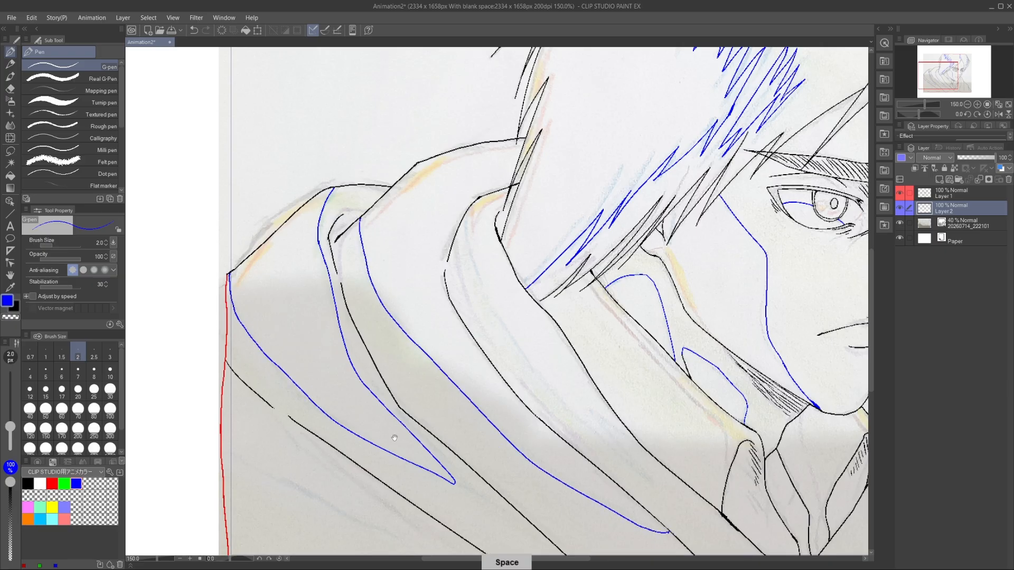
- Trace blue shadow boundaries in the lower folds at the hood's outer edge and along the inside of the near collar
left_click_drag(394, 438, 331, 235)
mouse_move(159, 169)
left_mouse_down()
mouse_move(314, 303)
mouse_move(158, 240)
left_mouse_up()
left_click_drag(390, 184, 338, 319)
mouse_move(348, 146)
left_mouse_down()
mouse_move(372, 227)
mouse_move(540, 416)
left_mouse_up()
mouse_move(523, 375)
left_mouse_down()
mouse_move(542, 417)
mouse_move(533, 411)
mouse_move(505, 439)
left_mouse_up()
left_click_drag(334, 221, 330, 234)
- Trace the blue shadow boundaries on the collar and hood folds on the far side of the chin
left_click_drag(770, 317, 487, 166)
left_click_drag(496, 162, 527, 269)
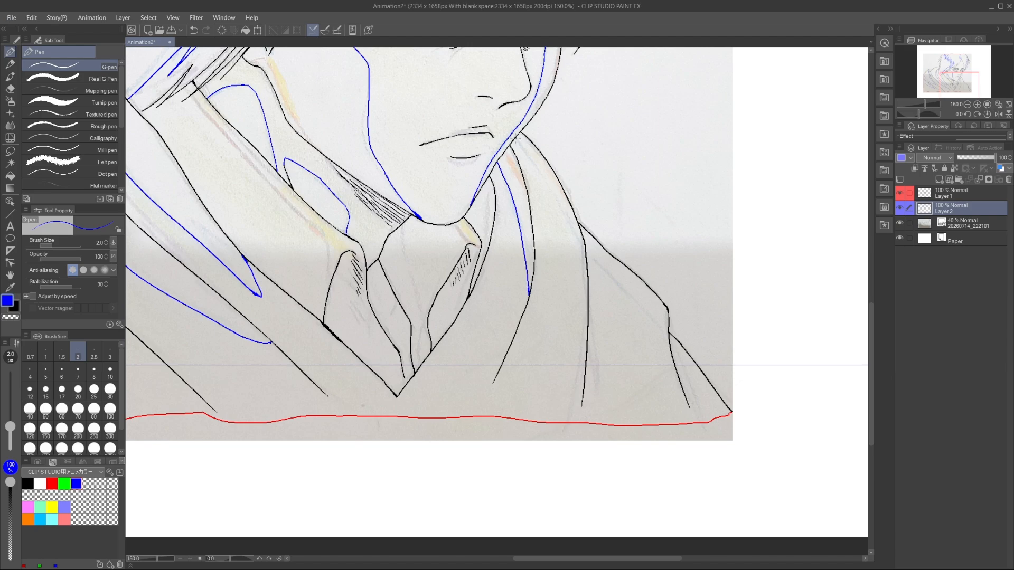
left_click_drag(316, 211, 468, 332)
scroll(469, 333, "up", 1)
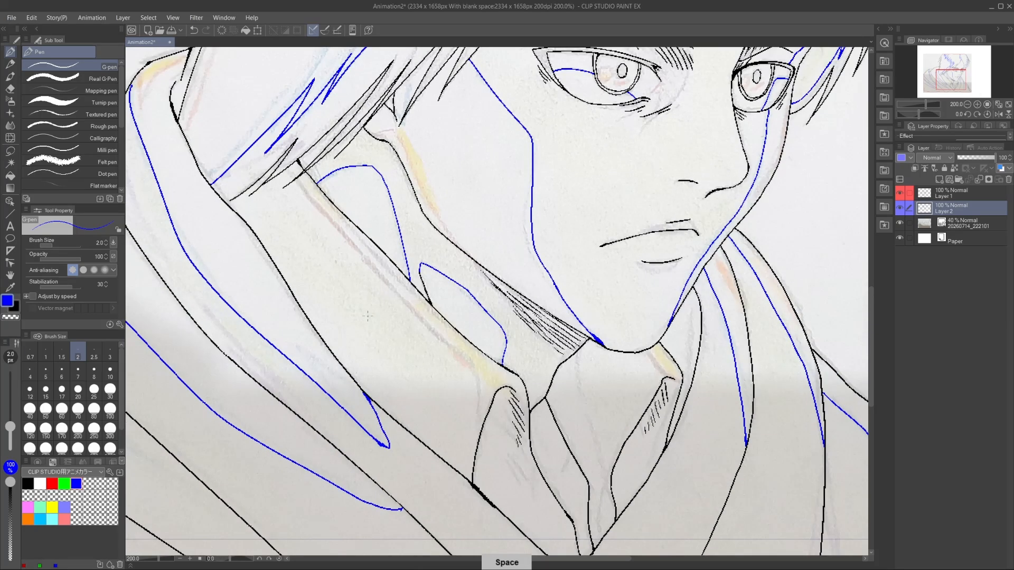
key("ctrl+z")
left_click_drag(280, 175, 425, 434)
key("ctrl+z")
- Draw a short blue shadow line in the hair tuft beside the cheek and a red highlight boundary along the near jawline
left_click_drag(417, 280, 327, 464)
scroll(292, 311, "up", 2)
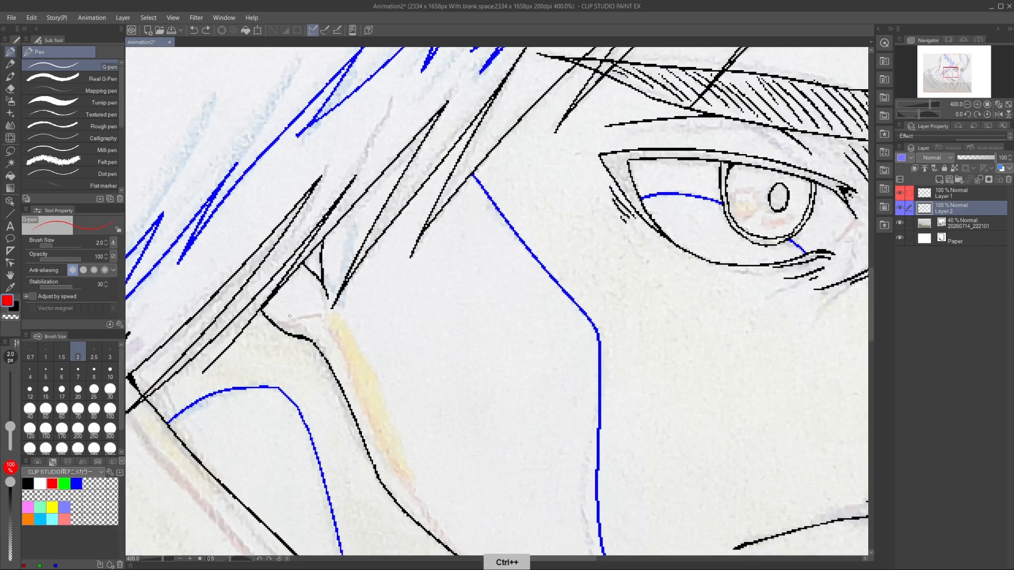
left_click_drag(368, 189, 338, 267)
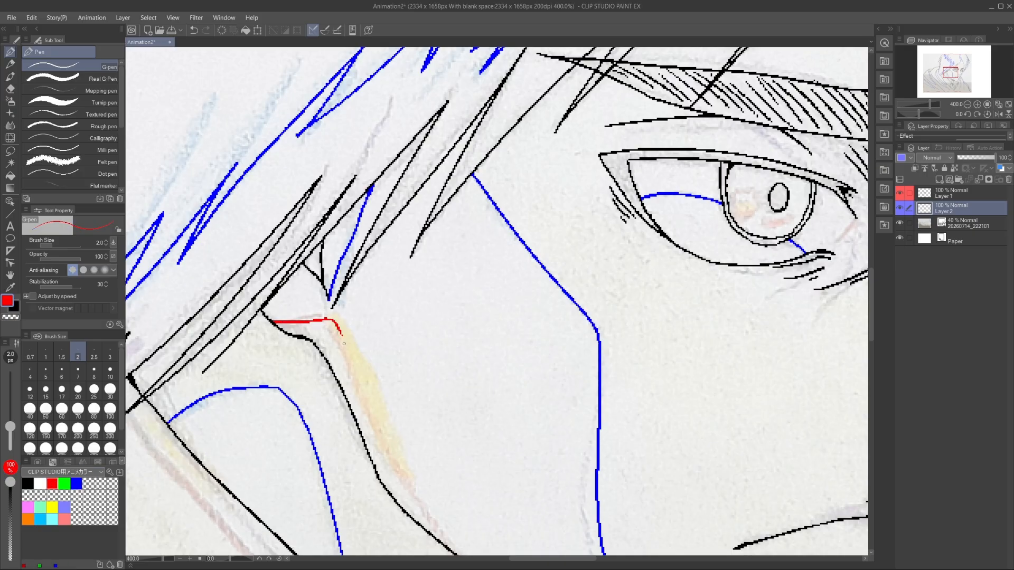
left_click_drag(344, 343, 354, 371)
left_click_drag(354, 371, 301, 256)
mouse_move(302, 257)
left_mouse_down()
mouse_move(369, 398)
mouse_move(425, 450)
left_mouse_up()
key("ctrl+z")
left_click_drag(424, 451, 452, 476)
- Outline the round and crescent highlights in both irises in red and close the near eye's inner corner with red
left_click_drag(797, 117, 577, 276)
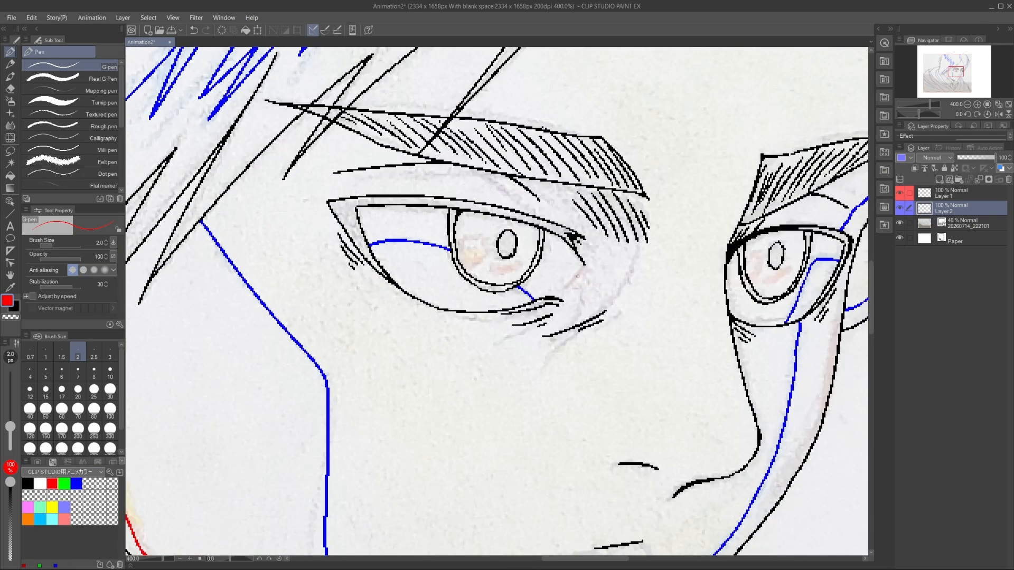
key("ctrl+z")
key("ctrl+plus")
key("ctrl+plus")
mouse_move(587, 403)
left_mouse_down()
mouse_move(613, 371)
mouse_move(627, 264)
left_mouse_up()
left_click_drag(508, 115, 538, 195)
left_click_drag(372, 321, 374, 326)
left_click_drag(445, 212, 447, 210)
left_click_drag(453, 177, 257, 553)
left_click_drag(487, 202, 445, 191)
mouse_move(505, 128)
left_mouse_down()
mouse_move(497, 176)
mouse_move(508, 131)
left_mouse_up()
left_click_drag(520, 143, 370, 214)
- Draw the red highlight boundary down the far edge of the face from below the brow to the chin
mouse_move(408, 100)
left_mouse_down()
mouse_move(726, 382)
mouse_move(598, 243)
left_mouse_up()
mouse_move(596, 236)
left_mouse_down()
mouse_move(707, 451)
mouse_move(569, 201)
left_mouse_up()
left_click_drag(567, 203, 629, 324)
key("ctrl+z")
mouse_move(394, 51)
left_mouse_down()
mouse_move(428, 251)
mouse_move(591, 464)
left_mouse_up()
left_click_drag(471, 295, 493, 321)
left_click_drag(454, 274, 497, 346)
mouse_move(429, 235)
left_mouse_down()
mouse_move(482, 346)
mouse_move(536, 365)
left_mouse_up()
key("ctrl+minus")
key("ctrl+minus")
key("ctrl+minus")
key("ctrl+minus")
key("ctrl+minus")
key("ctrl+minus")
- Draw red highlight lines inside the upper hair tufts on the far side of the head with the Curve tool
key("ctrl+plus")
key("ctrl+plus")
key("ctrl+plus")
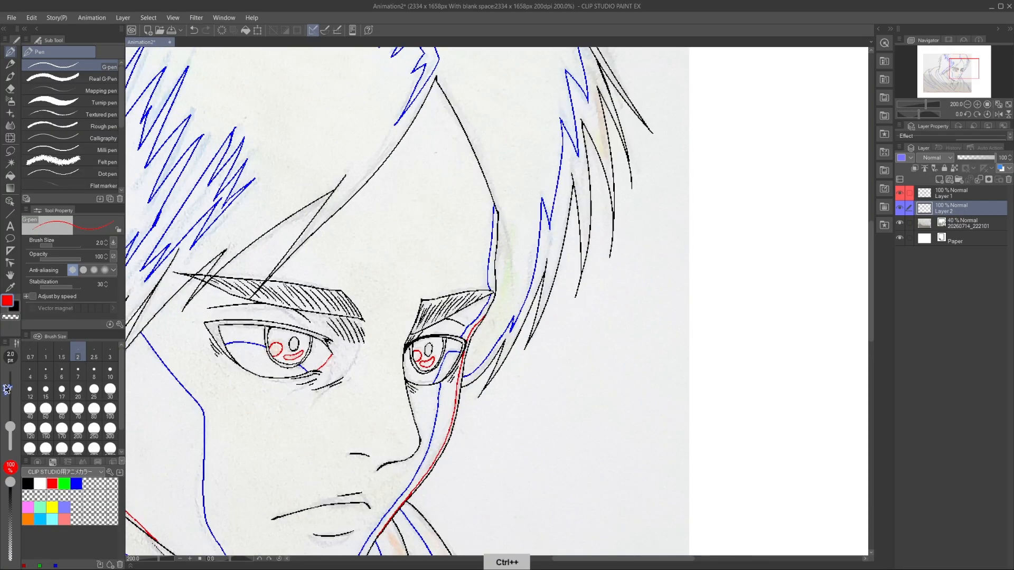
key("ctrl+plus")
key("ctrl+plus")
left_click_drag(581, 132, 476, 358)
key("ctrl+z")
key("u")
left_click_drag(582, 91, 622, 329)
left_click(613, 302)
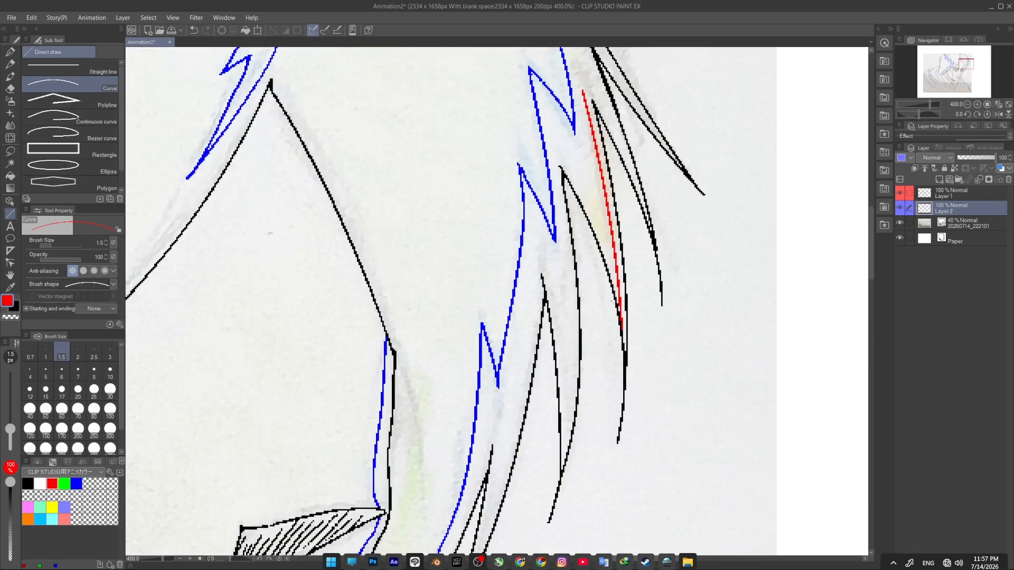
left_click_drag(583, 93, 594, 102)
left_click(589, 97)
left_click_drag(561, 168, 562, 468)
left_click(585, 337)
- Draw red curved highlight lines along the lower hair tufts beside the far eye
left_click_drag(560, 343, 629, 187)
left_click_drag(611, 125, 536, 434)
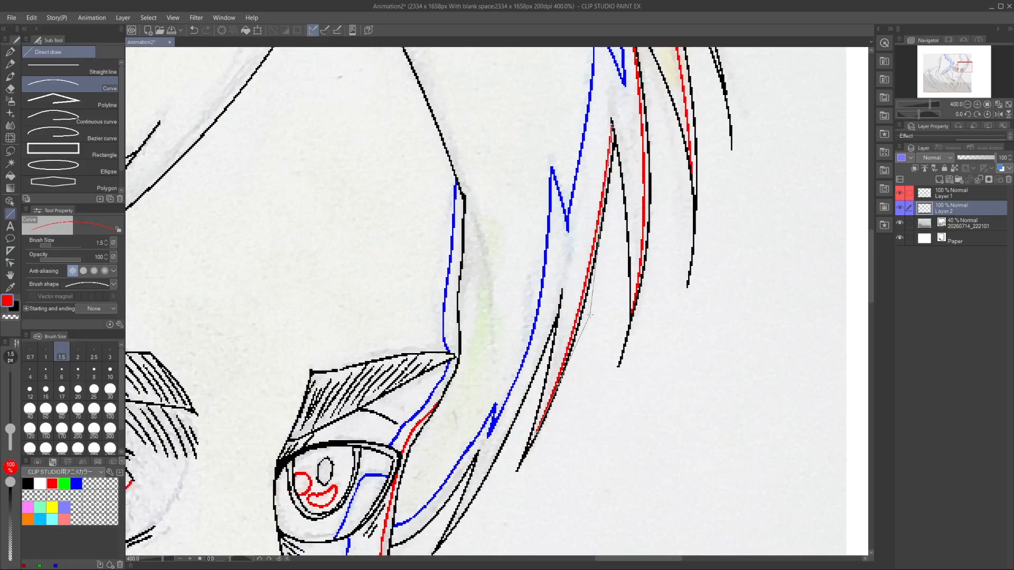
left_click(590, 315)
left_click_drag(617, 169, 548, 471)
left_click_drag(578, 170, 640, 341)
left_click_drag(574, 136, 684, 319)
left_click(620, 219)
- Draw red curved highlight lines along the two uppermost hair spikes at the back of the head
left_click_drag(221, 211, 821, 293)
left_click_drag(222, 211, 821, 293)
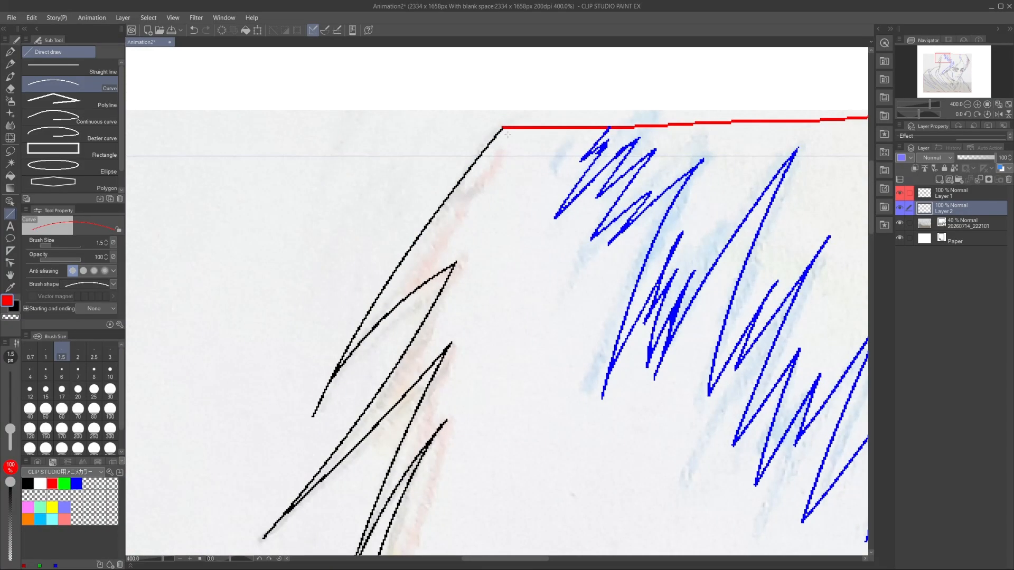
mouse_move(503, 129)
left_mouse_down()
mouse_move(346, 355)
mouse_move(352, 350)
left_mouse_up()
left_click(425, 243)
key("ctrl+z")
left_click(425, 244)
left_click_drag(454, 268, 308, 492)
left_click(392, 387)
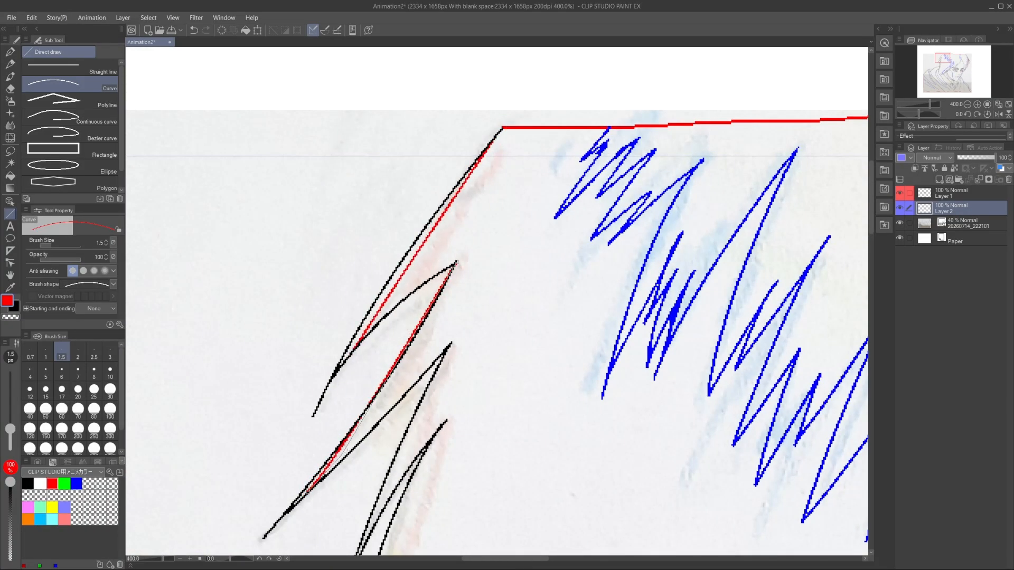
- Continue the red curved highlight lines down the remaining hair spikes at the back of the head
left_click_drag(443, 359, 520, 199)
left_click_drag(523, 197, 445, 375)
left_click(482, 285)
left_click_drag(518, 266, 417, 551)
left_click(458, 404)
left_click_drag(492, 434, 527, 142)
left_click_drag(527, 142, 425, 427)
left_click(472, 284)
left_click_drag(507, 279, 556, 130)
mouse_move(556, 131)
left_mouse_down()
mouse_move(451, 461)
mouse_move(452, 437)
left_mouse_up()
left_click(497, 288)
- Trace the red highlight boundaries along the upper edges of the hood folds and near collar with the G-pen
left_click(10, 52)
mouse_move(490, 287)
left_mouse_down()
mouse_move(400, 325)
mouse_move(357, 361)
left_mouse_up()
key("ctrl+z")
left_click_drag(402, 322, 358, 361)
key("ctrl+z")
key("ctrl+z")
key("ctrl+z")
mouse_move(491, 288)
left_mouse_down()
mouse_move(358, 344)
mouse_move(584, 289)
left_mouse_up()
left_click_drag(726, 140, 296, 337)
mouse_move(269, 268)
left_mouse_down()
mouse_move(602, 199)
mouse_move(490, 285)
left_mouse_up()
- Trace red highlight boundaries on the inner collar, both shirt collar tips and the hood folds beside the chin
scroll(544, 195, "down", 6)
scroll(581, 326, "up", 4)
left_click_drag(581, 327, 549, 202)
mouse_move(549, 150)
left_mouse_down()
mouse_move(748, 365)
mouse_move(434, 302)
left_mouse_up()
left_click_drag(551, 254, 569, 277)
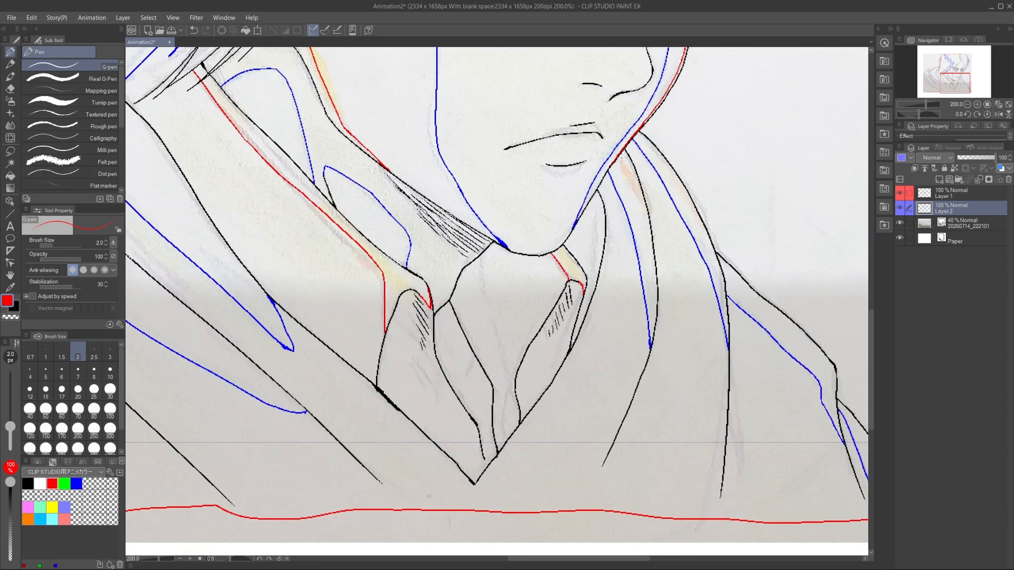
left_click_drag(637, 136, 708, 243)
mouse_move(691, 293)
left_mouse_down()
mouse_move(498, 249)
mouse_move(633, 406)
left_mouse_up()
- Outline the second-level shadows beside the neck hatching and around the lips in light purple
left_click(64, 508)
scroll(254, 260, "up", 2)
mouse_move(346, 263)
left_mouse_down()
mouse_move(434, 374)
mouse_move(560, 498)
left_mouse_up()
mouse_move(802, 289)
left_mouse_down()
mouse_move(745, 313)
mouse_move(527, 356)
left_mouse_up()
key("ctrl+z")
mouse_move(469, 385)
left_mouse_down()
mouse_move(442, 306)
mouse_move(440, 319)
left_mouse_up()
key("ctrl+z")
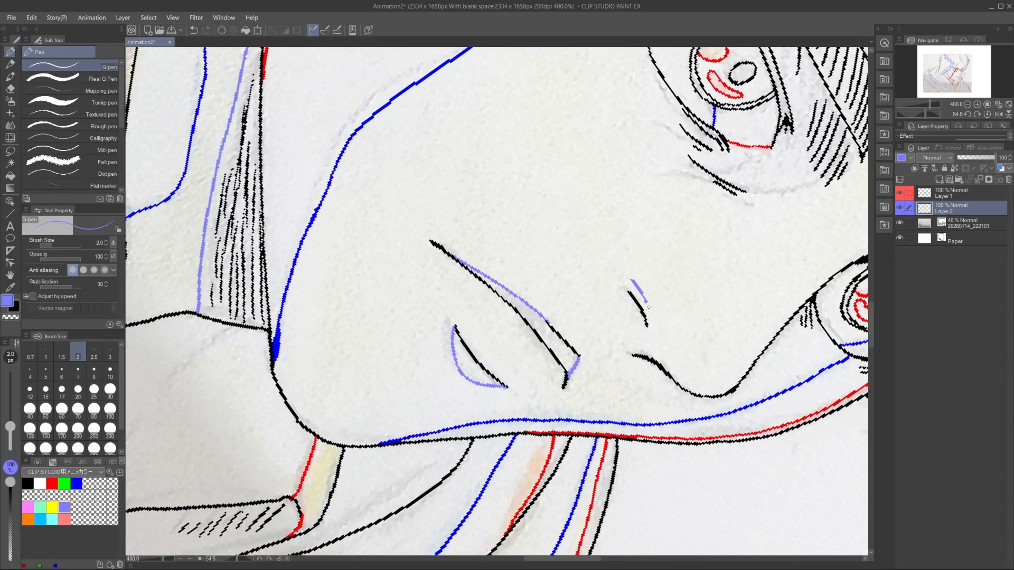
- Outline the nose shadow and the shadows around both eyes in light purple
left_click(279, 558)
left_click_drag(491, 211, 449, 428)
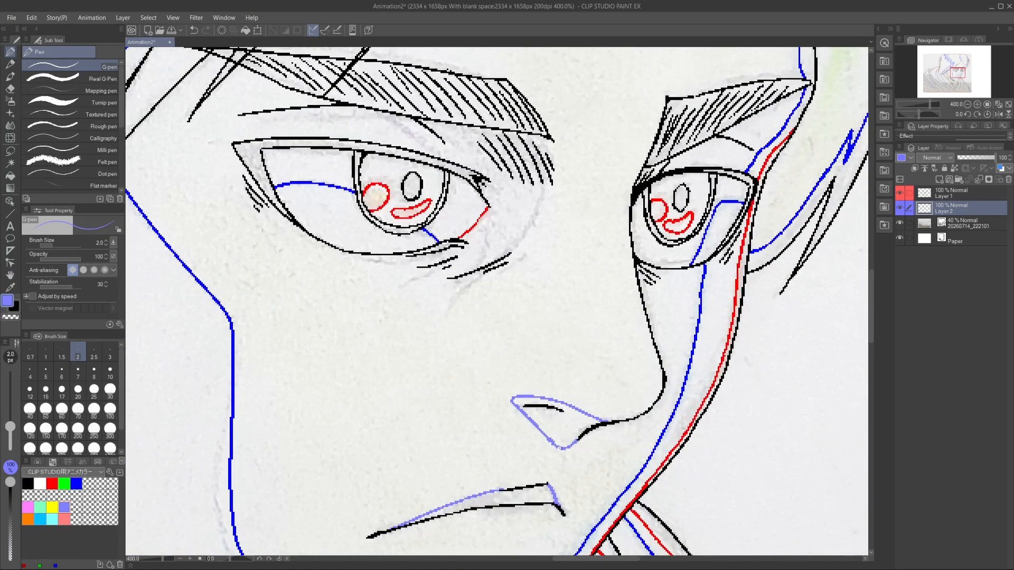
left_click_drag(715, 137, 692, 167)
left_click_drag(540, 222, 582, 461)
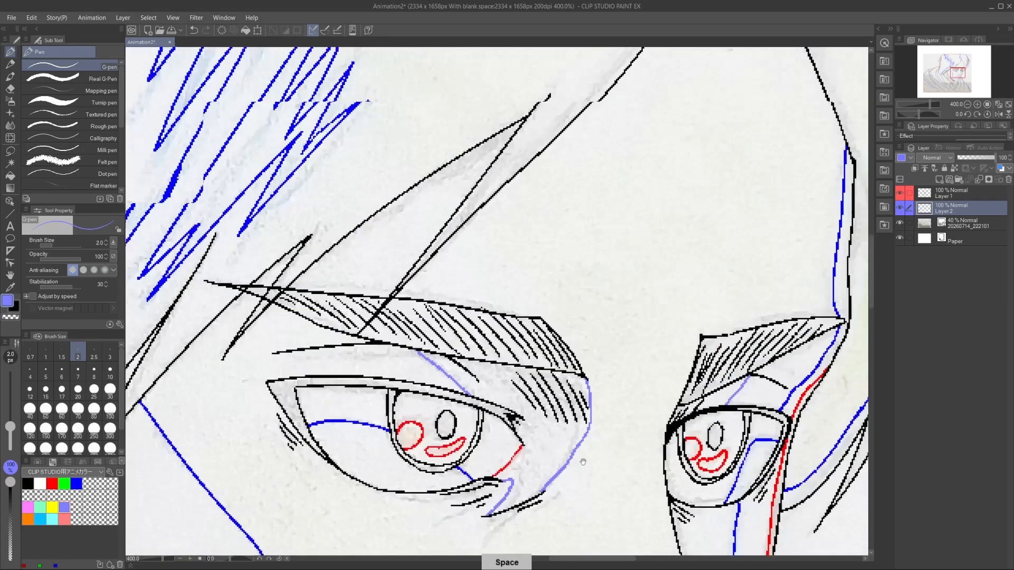
- Trace light purple shadow boundaries on the neck and inside both shirt collar flaps
left_click_drag(639, 201, 480, 428)
left_click_drag(582, 161, 608, 196)
left_click_drag(364, 475, 470, 69)
mouse_move(296, 491)
left_mouse_down()
mouse_move(352, 138)
mouse_move(348, 100)
left_mouse_up()
left_click_drag(545, 157, 613, 404)
left_click_drag(740, 209, 700, 388)
left_click_drag(448, 360, 490, 552)
left_click_drag(489, 528, 483, 433)
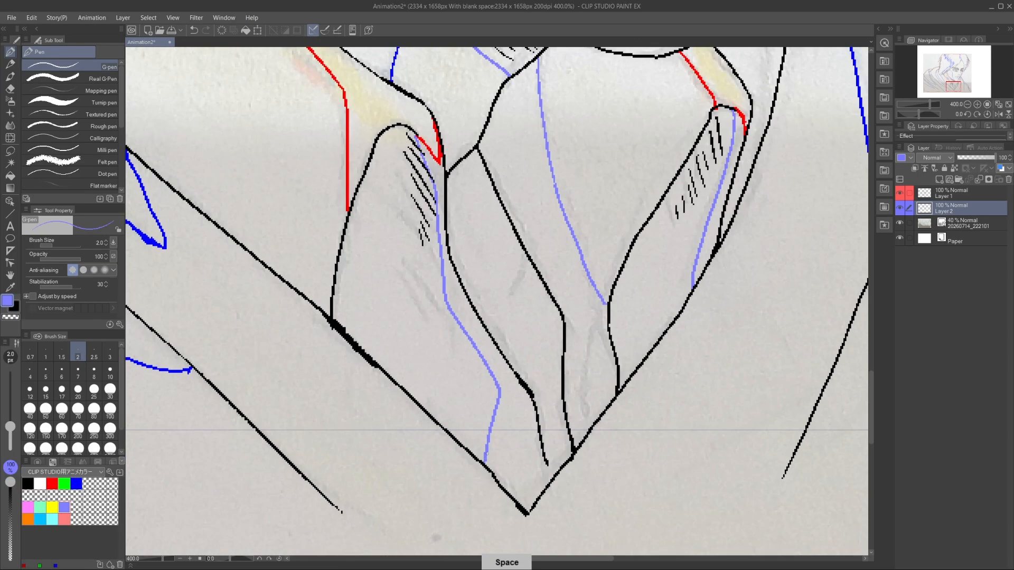
- Draw light purple shadow boundaries inside the hood fold and along the near collar
left_click_drag(295, 317, 634, 436)
key("ctrl+minus")
left_click_drag(316, 174, 464, 356)
mouse_move(373, 193)
left_mouse_down()
mouse_move(396, 278)
mouse_move(561, 488)
left_mouse_up()
left_click_drag(280, 198, 428, 167)
left_click_drag(369, 150, 373, 221)
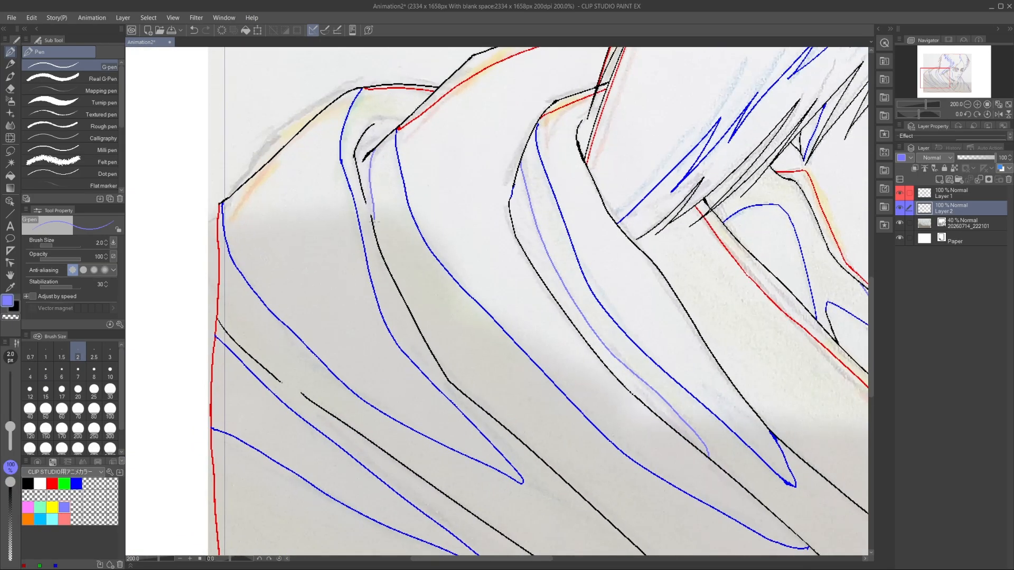
left_click_drag(792, 422, 205, 316)
- Delete the scanned sketch layer 20260714_222101
key("ctrl+minus")
key("ctrl+minus")
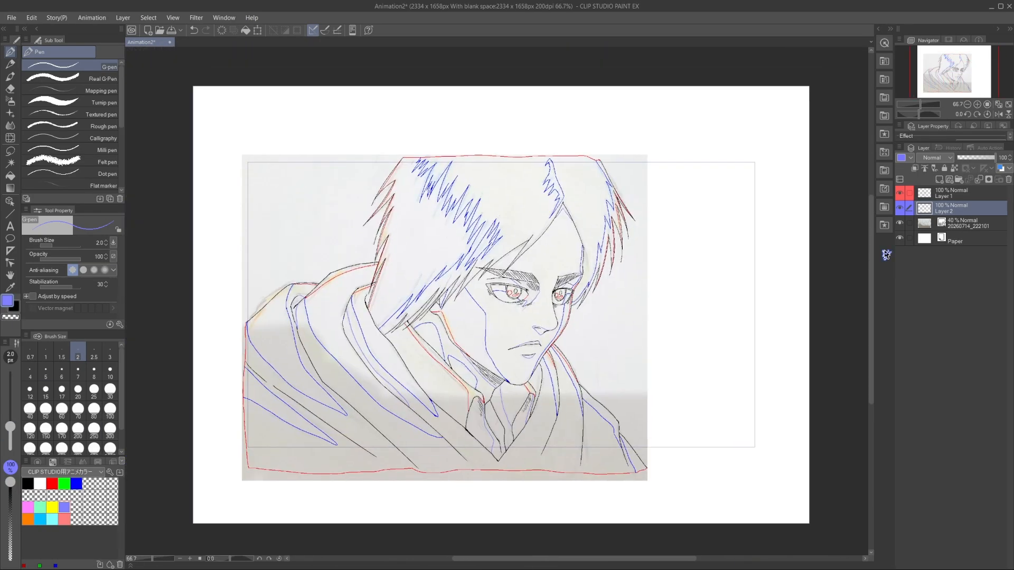
left_click(967, 223)
left_click(1007, 180)
- Draw blue shading boundaries and short light purple marks in both irises on Layer 2
key("ctrl+plus")
key("ctrl+plus")
key("ctrl+plus")
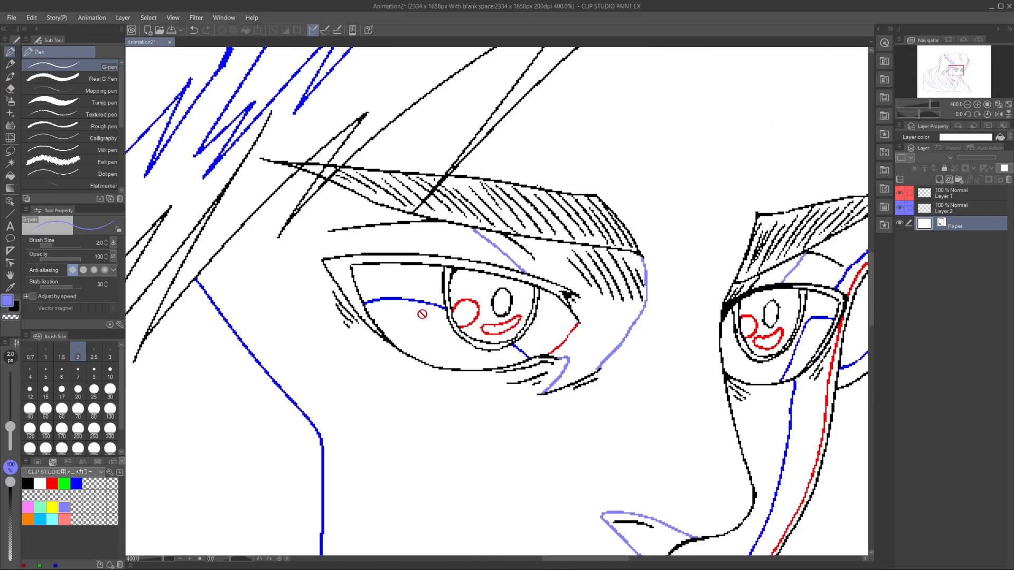
left_click(961, 208)
key("ctrl+z")
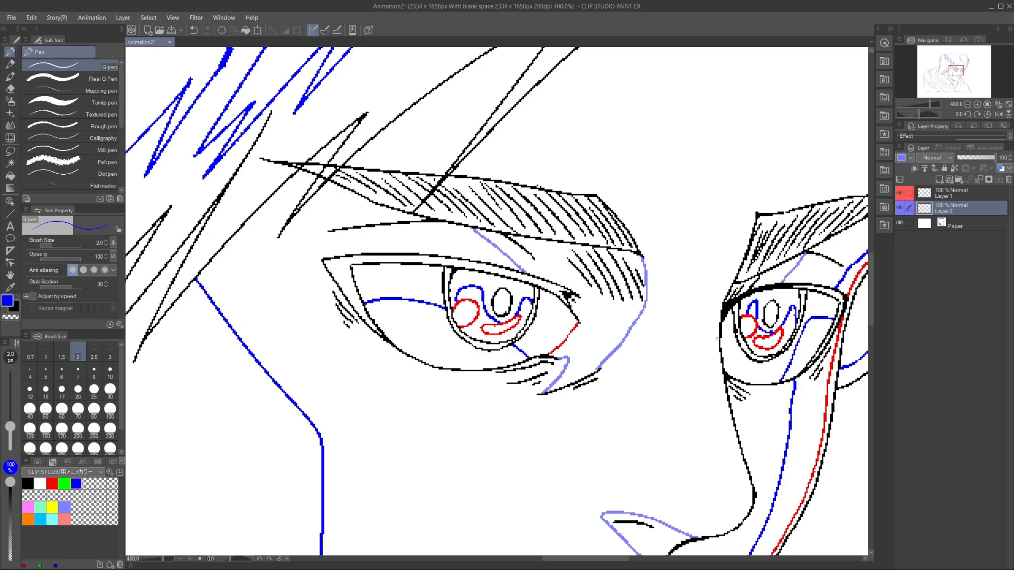
left_click(64, 507)
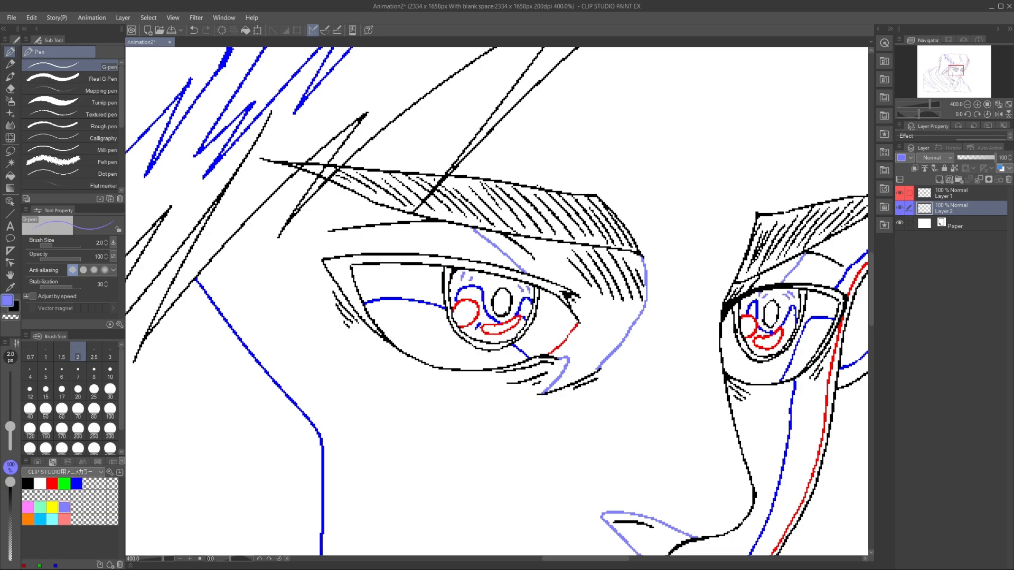
key("ctrl+minus")
key("ctrl+minus")
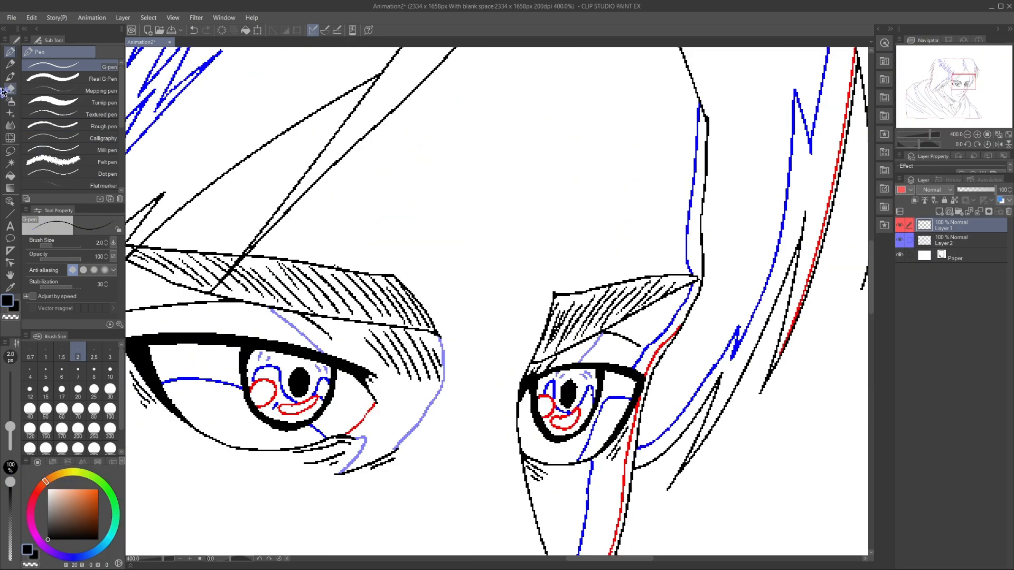
- Fill the shadowed skin areas of the face and neck with medium brown on Layer 2
left_click(265, 421)
left_click_drag(265, 421, 530, 204)
key("ctrl+minus")
left_click(378, 254)
left_click(373, 145)
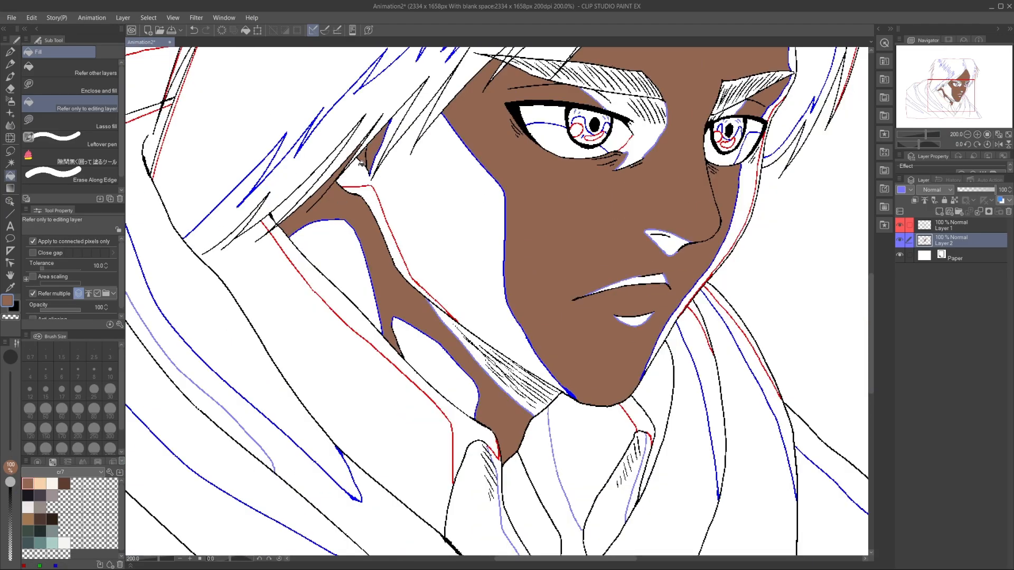
- Fill the lit skin areas on the cheek, neck and far face edge with light peach
left_click_drag(448, 211, 395, 302)
left_click(40, 483)
left_click(391, 307)
left_click(287, 351)
left_click(687, 288)
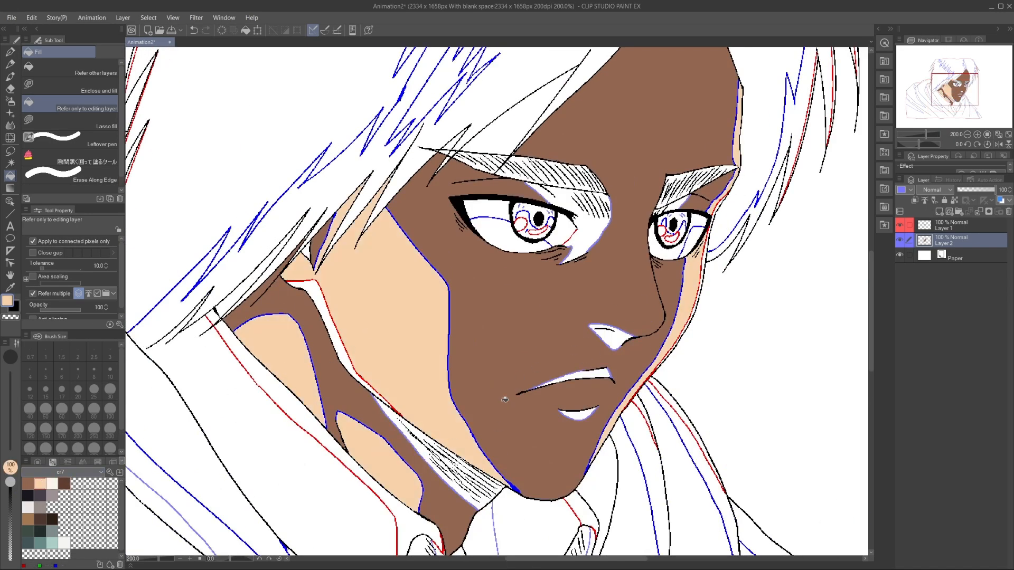
left_click(253, 279)
- Fill the deep shadows under the jaw, on the lips, under the nose and at the near inner eye corner with dark brown
left_click(64, 484)
left_click(423, 449)
left_click(591, 374)
left_click(613, 341)
left_click(592, 227)
key("ctrl+z")
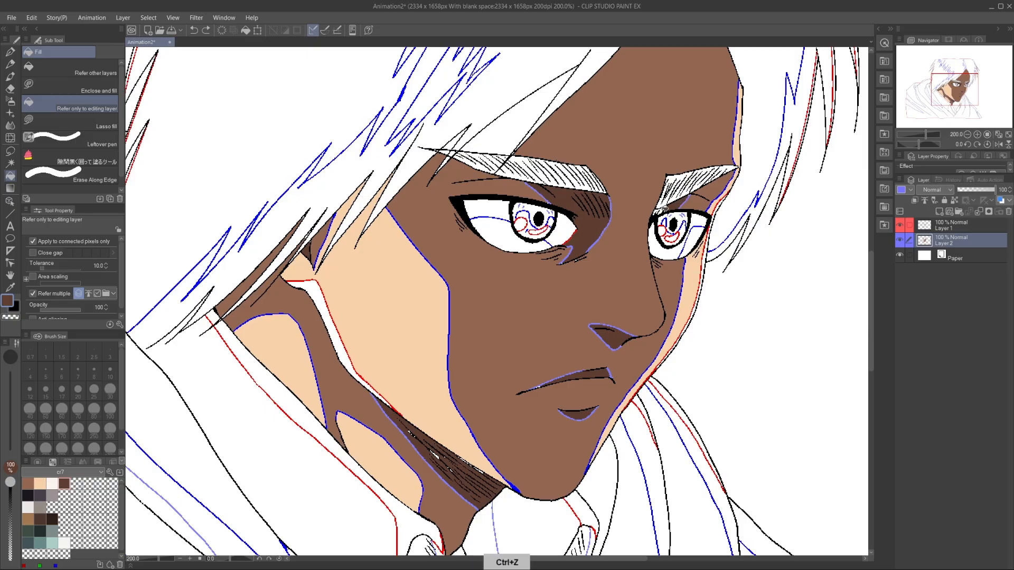
- Fill the highlight strip along the near jaw with off-white and hide the Paper layer
mouse_move(521, 210)
left_mouse_down()
mouse_move(465, 320)
mouse_move(467, 285)
left_mouse_up()
left_click(51, 484)
left_click(271, 388)
left_click(899, 255)
- Recolour the blue shadow boundary lines on the face and neck with medium brown, filling on the editing layer only
mouse_move(708, 213)
left_mouse_down()
mouse_move(655, 296)
mouse_move(728, 166)
left_mouse_up()
key("ctrl+plus")
left_click(28, 483)
left_click(332, 350)
left_click(799, 311)
mouse_move(758, 304)
left_mouse_down()
mouse_move(581, 215)
mouse_move(479, 516)
mouse_move(618, 253)
left_mouse_up()
left_click(612, 249)
left_click_drag(412, 507, 608, 254)
left_click(287, 314)
left_click(186, 230)
left_click_drag(238, 271, 287, 327)
left_click_drag(485, 82, 430, 414)
left_click_drag(640, 249, 291, 215)
- Recolour the light purple shadow boundaries around the eyes, nose and lips with dark brown
left_click(64, 484)
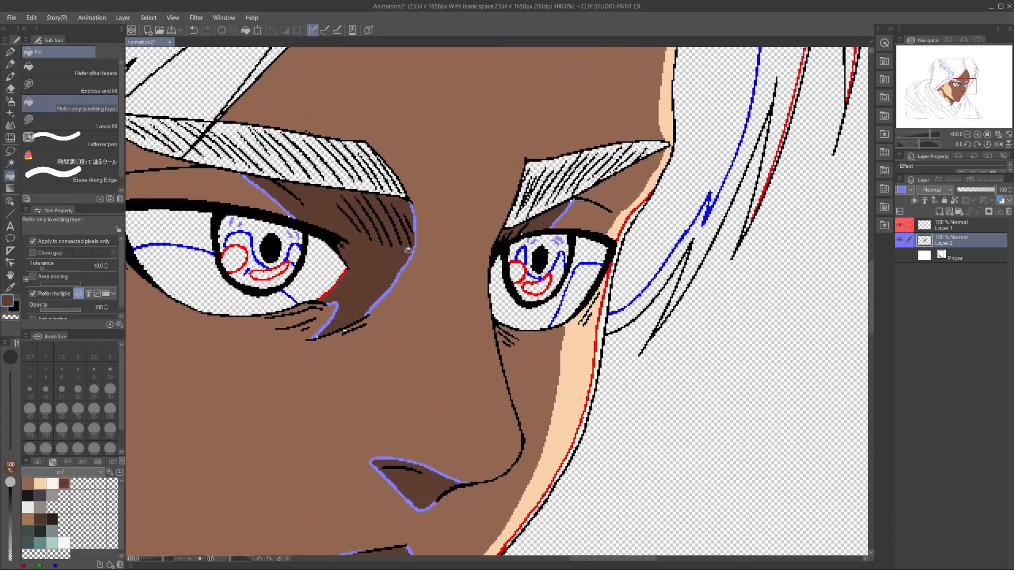
left_click(414, 253)
left_click(330, 311)
left_click_drag(411, 491, 471, 251)
left_click(454, 246)
left_click(399, 316)
left_click(346, 337)
key("ctrl+z")
left_click(346, 334)
- Cover the unfilled gaps at the lips and eye and the purple line under the jaw with dark brown using the Leftover pen
left_click_drag(234, 202, 444, 269)
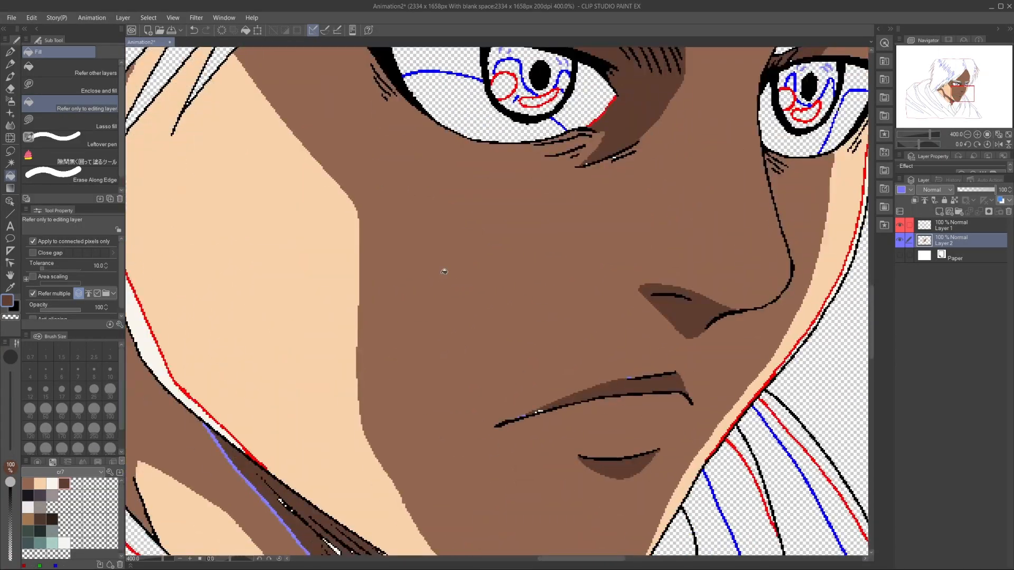
key("g")
left_click_drag(588, 327, 521, 440)
left_click_drag(610, 143, 624, 150)
left_click_drag(272, 549, 407, 193)
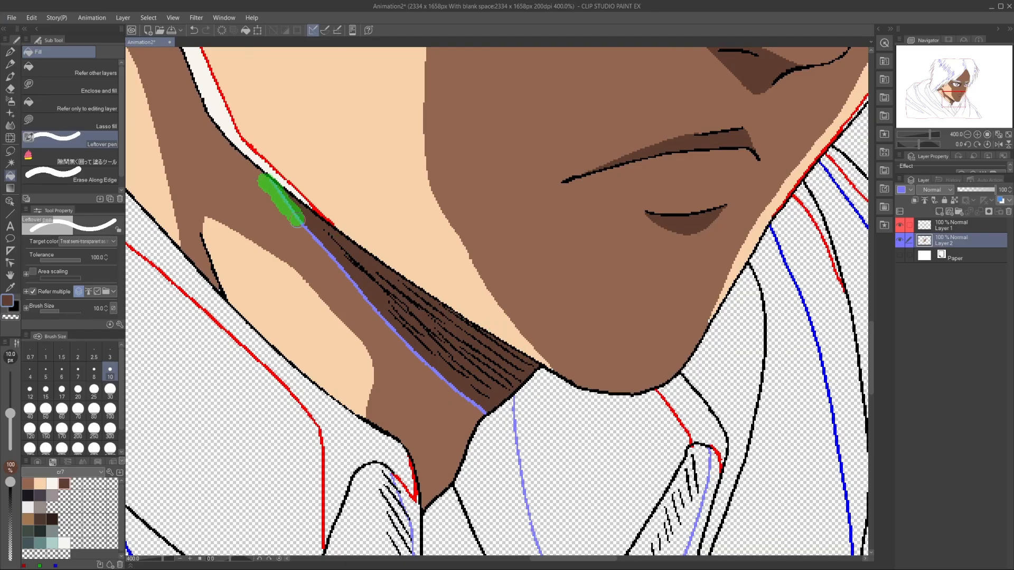
left_click_drag(297, 220, 482, 410)
left_click_drag(372, 345, 296, 480)
- Cover the red highlight line along the near jaw with off-white using the Leftover pen
key("ctrl+minus")
key("ctrl+minus")
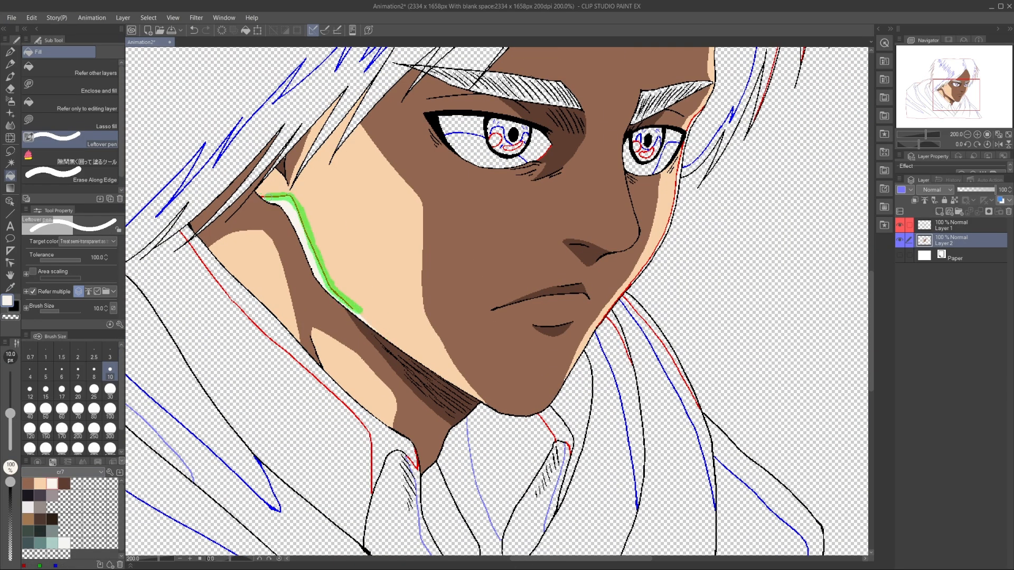
left_click_drag(361, 312, 370, 320)
key("g")
key("ctrl+plus")
key("ctrl+plus")
- Fill the rim highlight and its red line along the far edge of the face with off-white
left_click(642, 234)
left_click_drag(607, 396, 607, 245)
key("g")
key("g")
left_click_drag(653, 137, 528, 390)
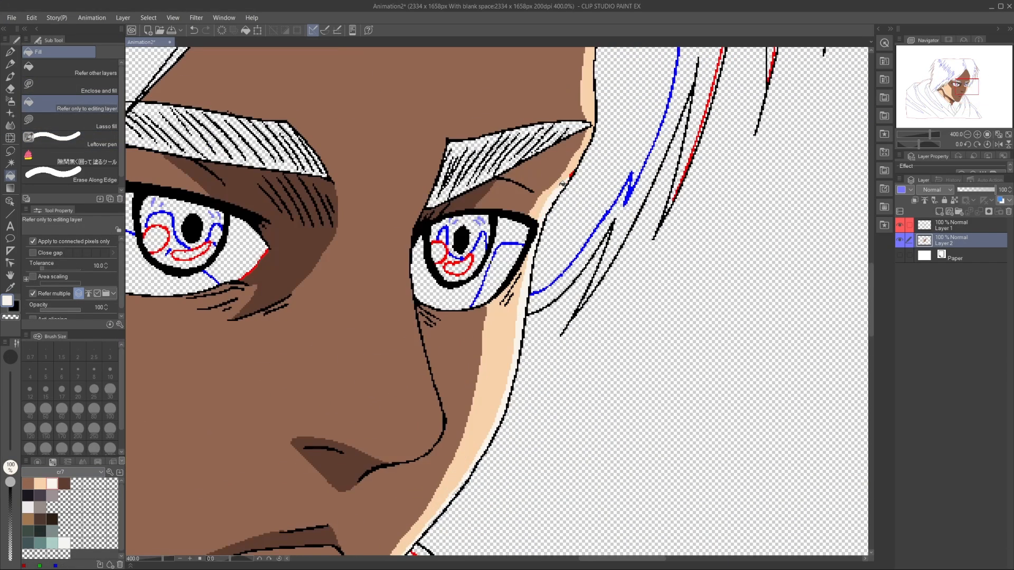
key("g")
left_click_drag(448, 338, 762, 191)
key("ctrl+minus")
key("ctrl+minus")
key("ctrl+plus")
key("ctrl+plus")
left_click_drag(570, 254, 407, 364)
left_click_drag(449, 211, 517, 461)
- Touch up the forehead with medium brown and fill the shadow at its peak below the hair parting with dark brown
key("g")
left_click(28, 483)
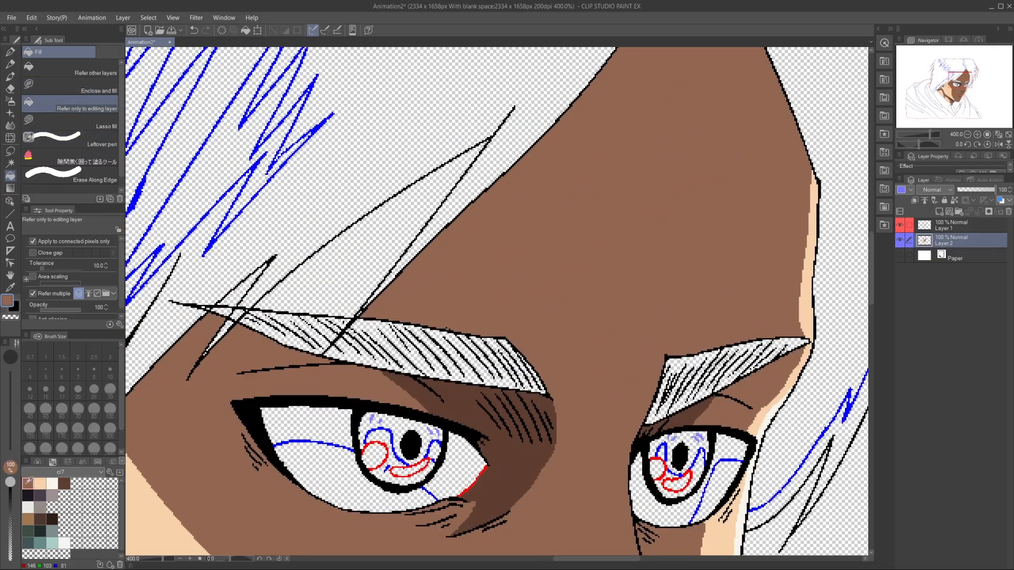
left_click(247, 285)
left_click(337, 277)
left_click_drag(437, 285, 313, 482)
left_click(64, 483)
left_click(571, 135)
key("g")
left_click_drag(528, 205, 556, 187)
- Try to fill the hair with near-black and its highlight areas with purple-grey
left_click(29, 493)
key("g")
key("ctrl+minus")
key("ctrl+minus")
key("ctrl+minus")
left_click(412, 174)
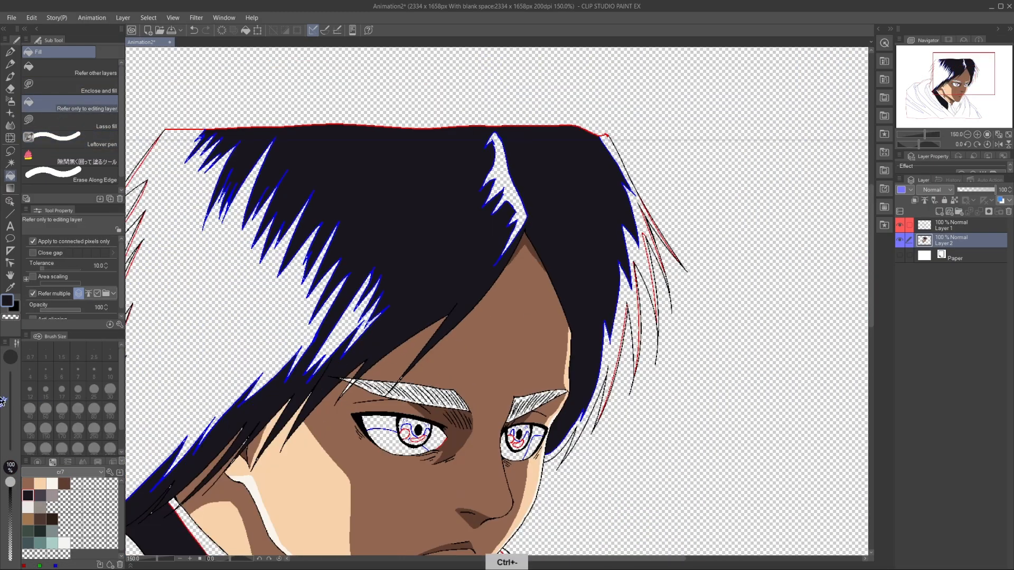
left_click_drag(422, 211, 457, 241)
left_click(40, 496)
left_click(222, 317)
left_click_drag(375, 323, 488, 230)
key("ctrl+z")
key("ctrl+z")
key("ctrl+z")
key("ctrl+z")
- Close the gap in the hair outline beside the neck with a short G-pen stroke
scroll(311, 285, "up", 3)
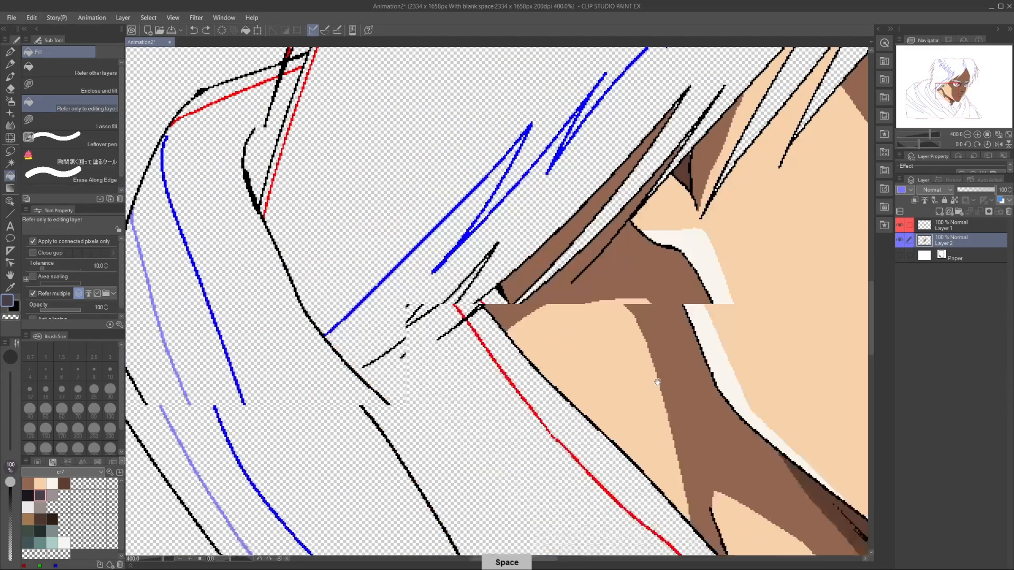
left_click_drag(327, 285, 445, 290)
left_click(950, 225)
key("p")
left_click(38, 462)
left_click(53, 462)
key("ctrl+z")
left_click_drag(483, 370, 474, 373)
left_click(28, 495)
key("ctrl+minus")
key("ctrl+minus")
key("ctrl+minus")
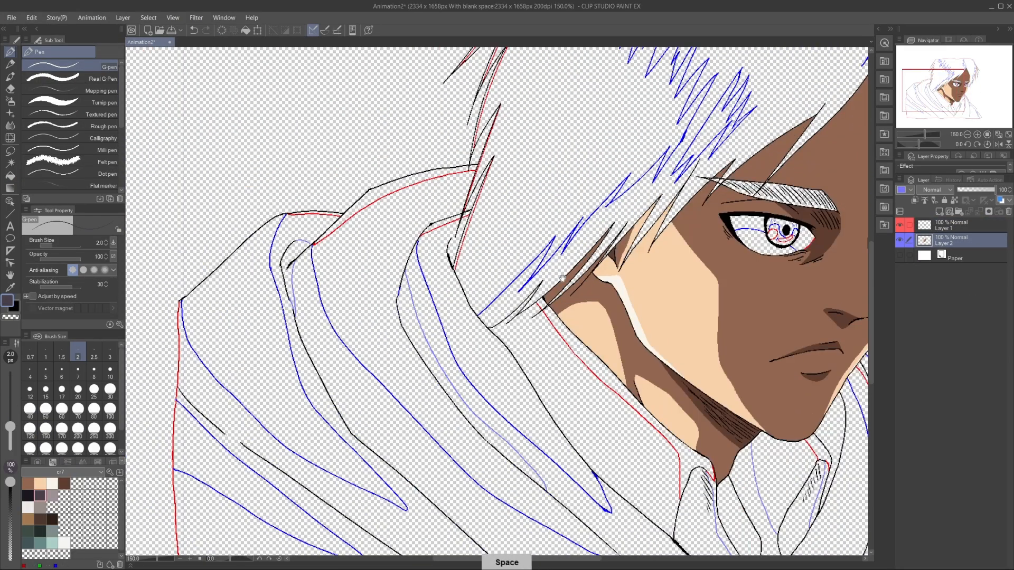
key("ctrl+plus")
key("ctrl+plus")
key("ctrl+plus")
mouse_move(528, 264)
left_mouse_down()
mouse_move(337, 385)
mouse_move(337, 356)
left_mouse_up()
key("ctrl+z")
- Fill the main dark mass of the hair with near-black
key("g")
left_click(372, 239)
key("ctrl+alt+0")
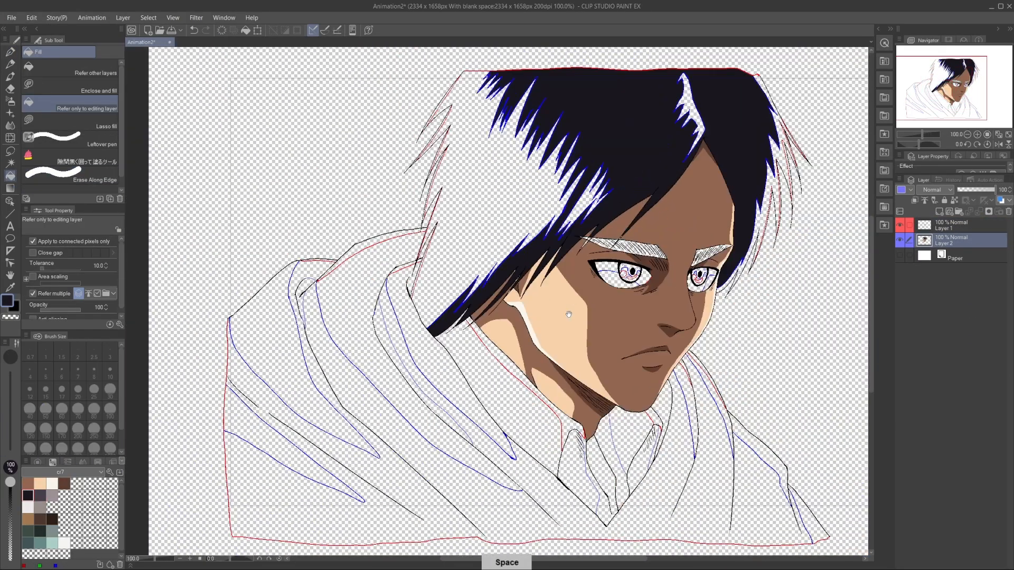
- Fill the hair's lighter areas at the near side, the parting and the far side with purple-grey
left_click(40, 496)
left_click(412, 275)
left_click(602, 211)
left_click(670, 323)
left_click(499, 302)
- Cover the remaining unfilled gaps in the eyebrows with near-black using the Leftover pen
left_click(69, 139)
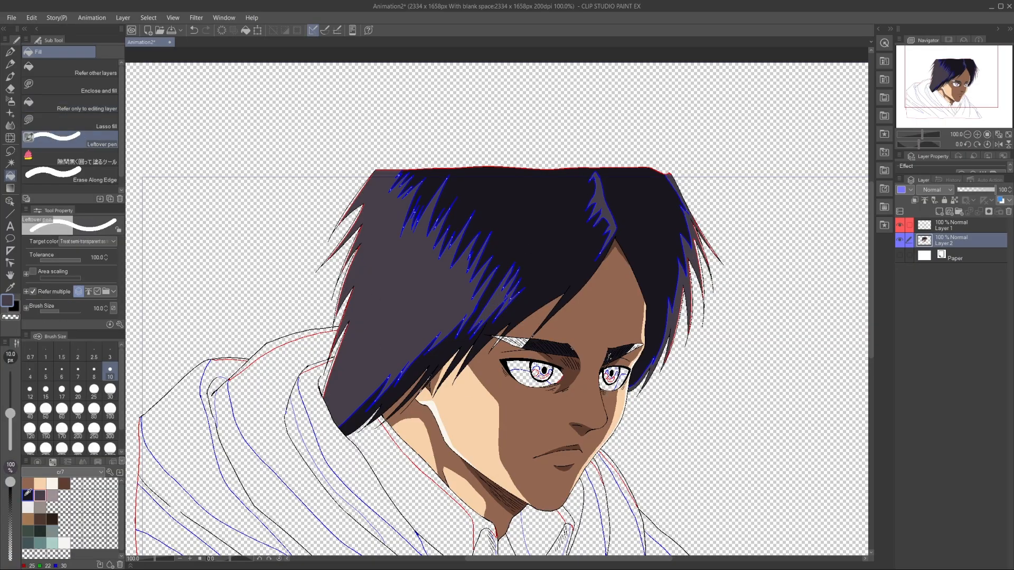
left_click(28, 495)
key("ctrl+plus")
key("ctrl+plus")
left_click_drag(733, 404, 774, 396)
left_click_drag(546, 213, 378, 292)
- Recolour the blue zigzag boundary lines in the hair with near-black, filling on the editing layer only
left_click(68, 105)
key("ctrl+plus")
key("ctrl+plus")
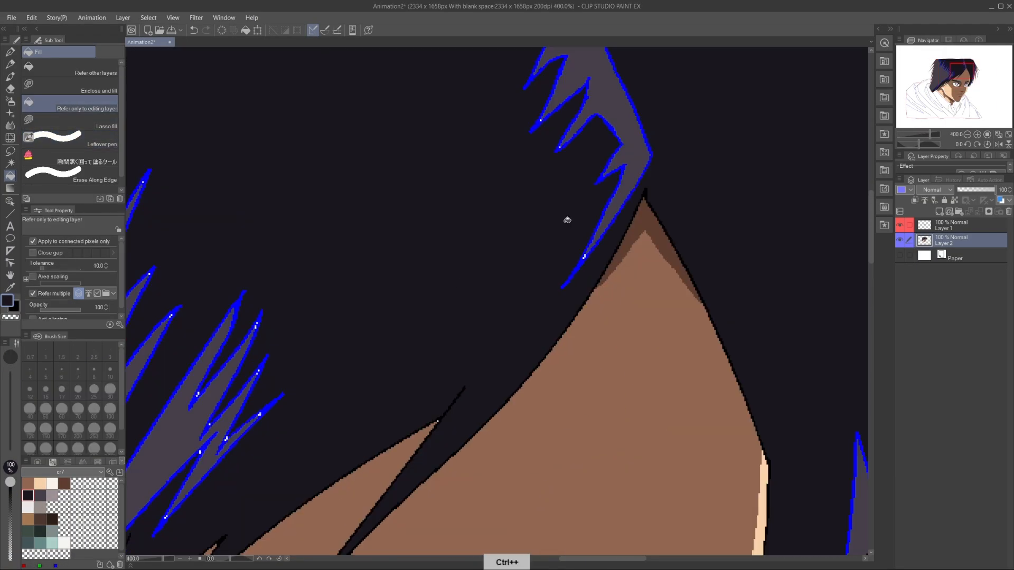
left_click(592, 222)
left_click_drag(633, 211, 403, 371)
left_click_drag(675, 230, 642, 57)
left_click(635, 342)
left_click_drag(295, 328, 710, 235)
left_click(353, 276)
left_click_drag(353, 276, 521, 387)
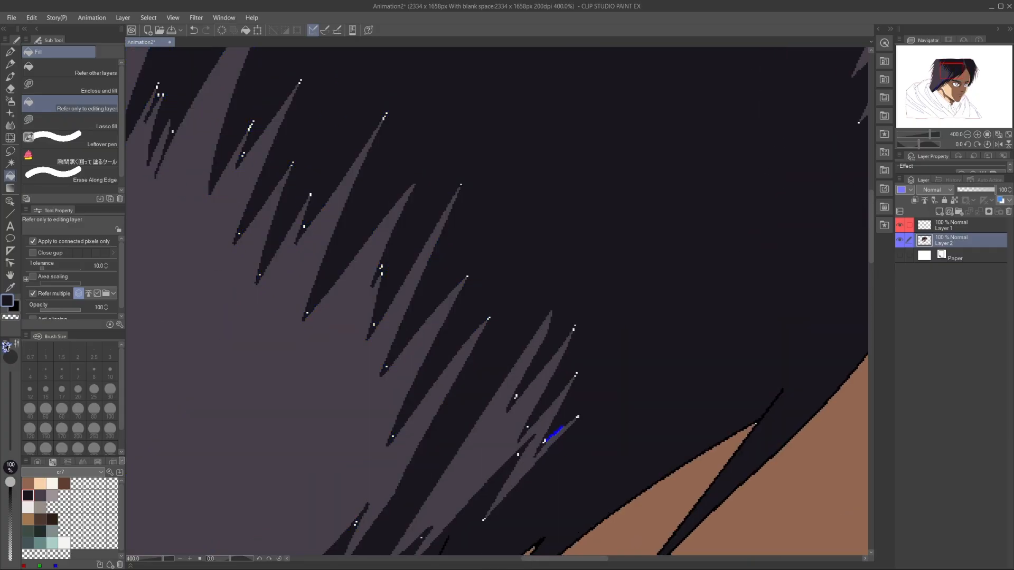
key("ctrl+minus")
key("ctrl+minus")
key("ctrl+minus")
- Fill the leftover specks at the hair tips and beside the face with the Leftover pen in colours sampled from the artwork
left_click(69, 140)
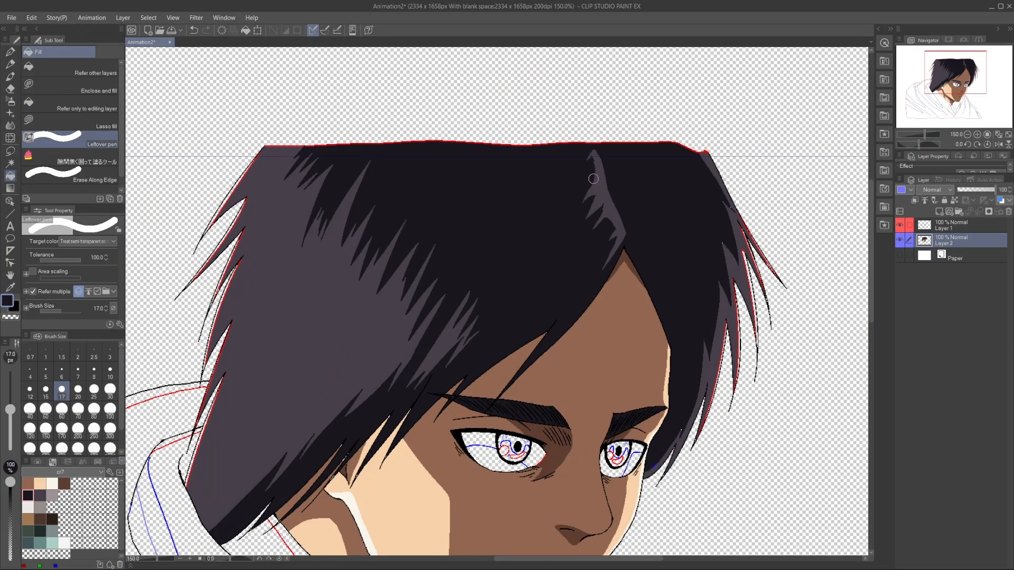
scroll(339, 477, "up", 3)
left_click(365, 418, "alt")
left_click(363, 423)
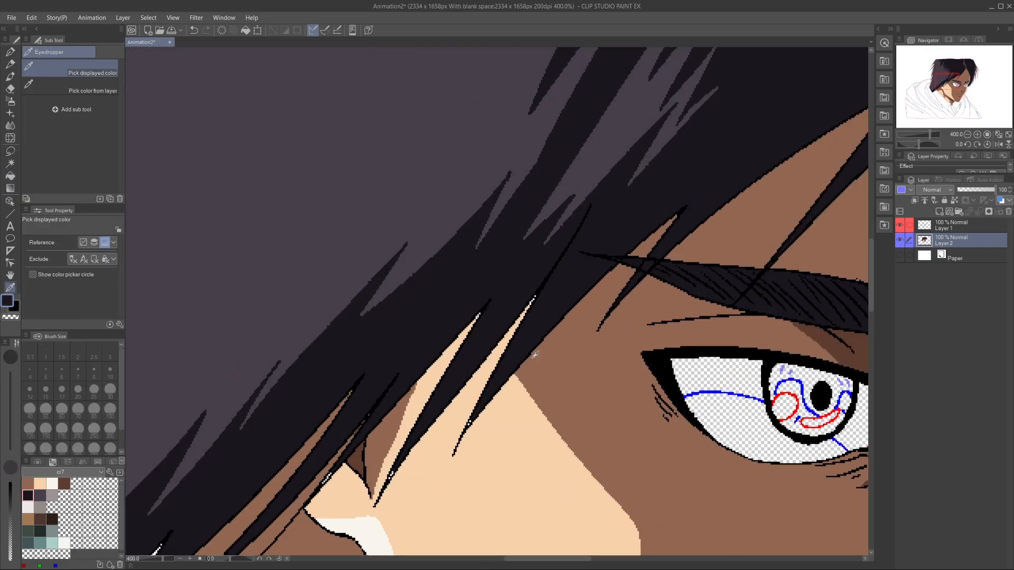
left_click(390, 457, "alt")
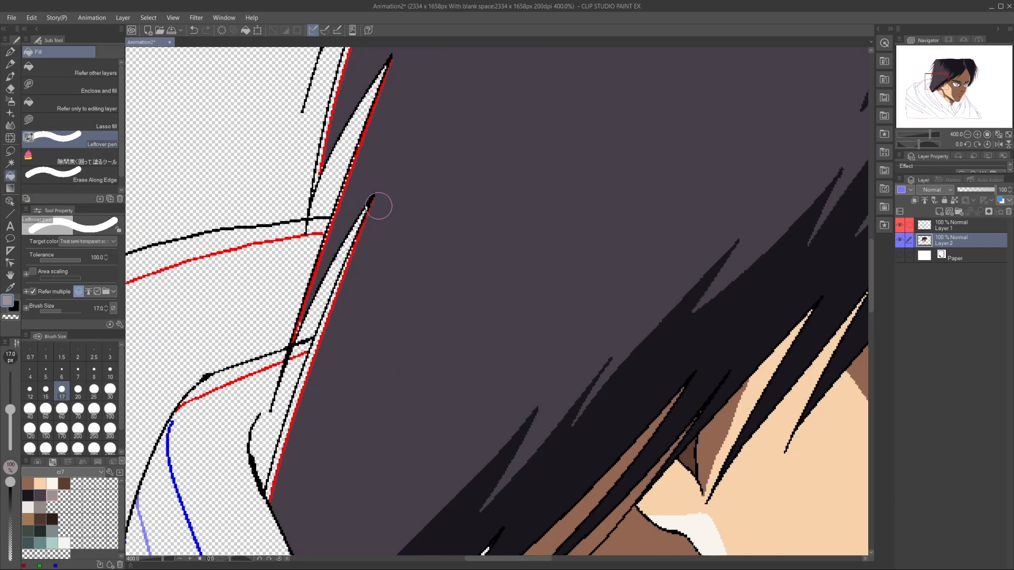
- Cover the hair's red rim-highlight lines with light mauve-grey and the red closing line across the top with near-black
left_click_drag(380, 204, 380, 233)
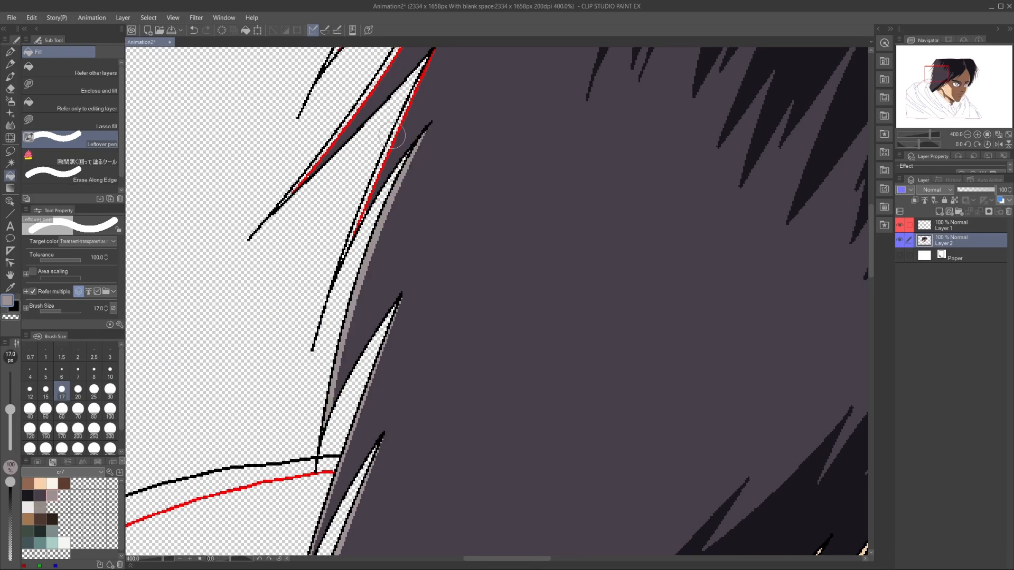
left_click_drag(439, 140, 377, 243)
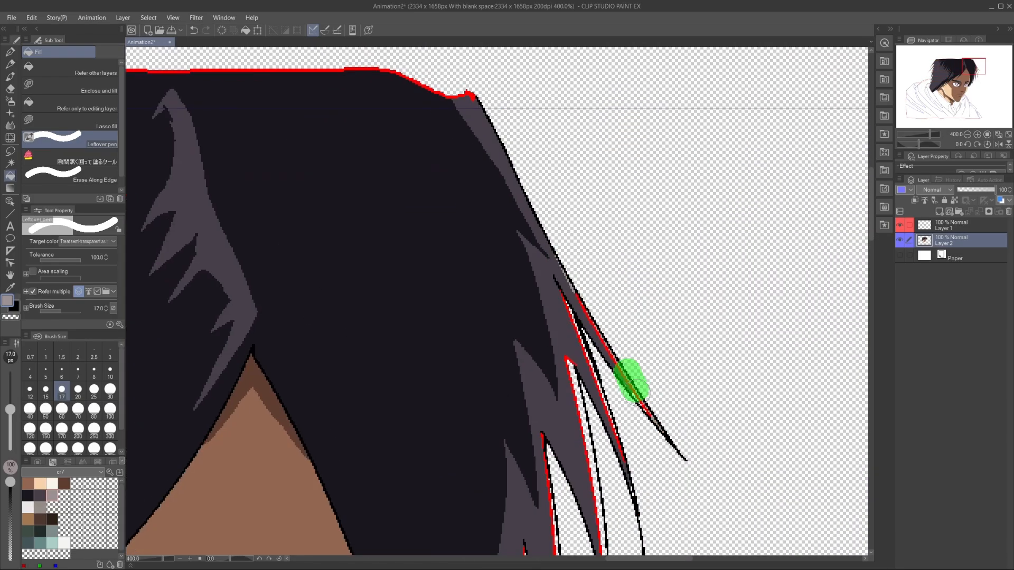
left_click_drag(509, 182, 516, 472)
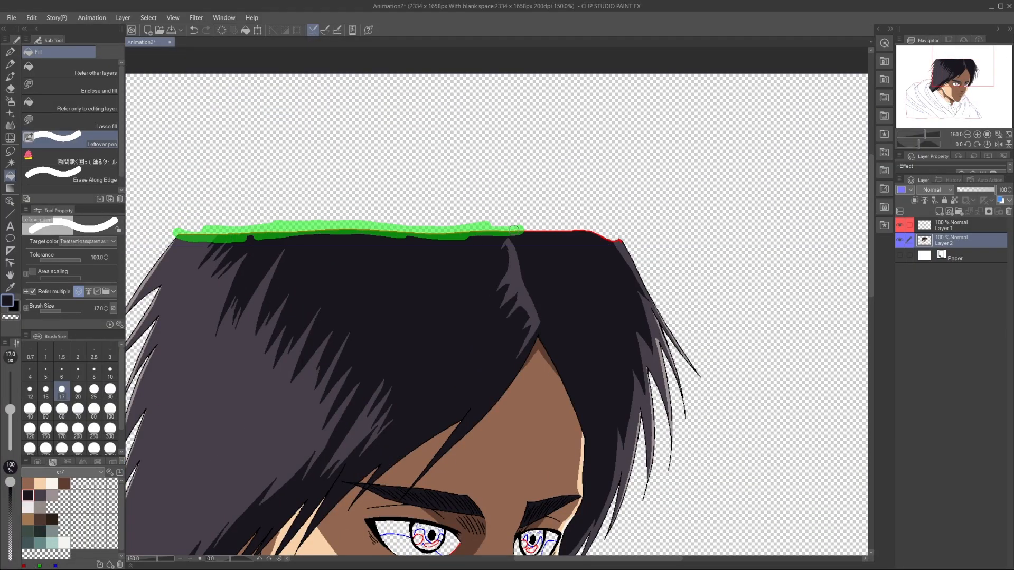
left_click_drag(513, 229, 623, 241)
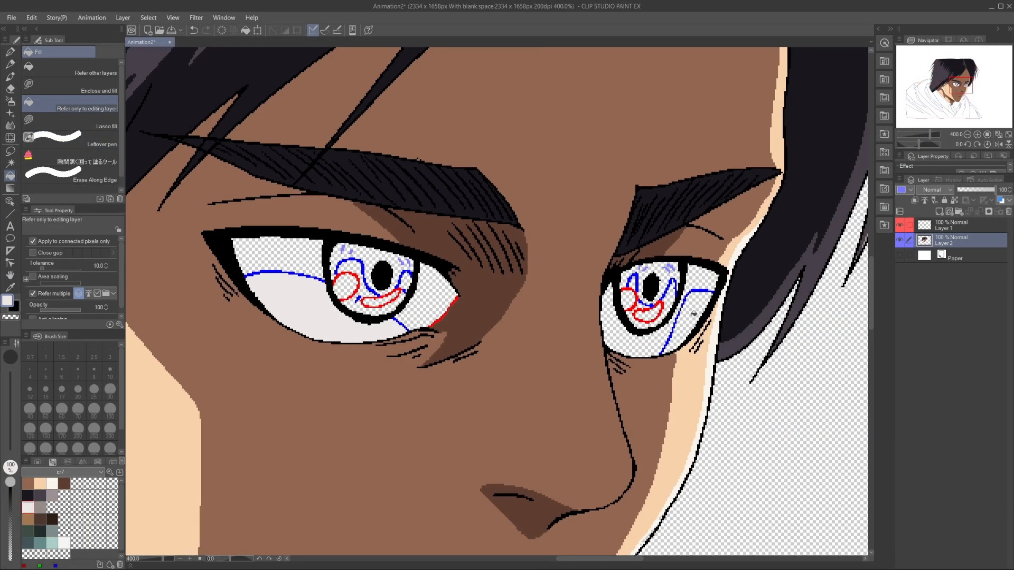
- Fill the lit parts of both eye whites with pale off-white and their shadowed parts with warm grey
left_click(693, 313)
left_click(41, 507)
left_click(282, 258)
left_click(434, 297)
left_click(626, 342)
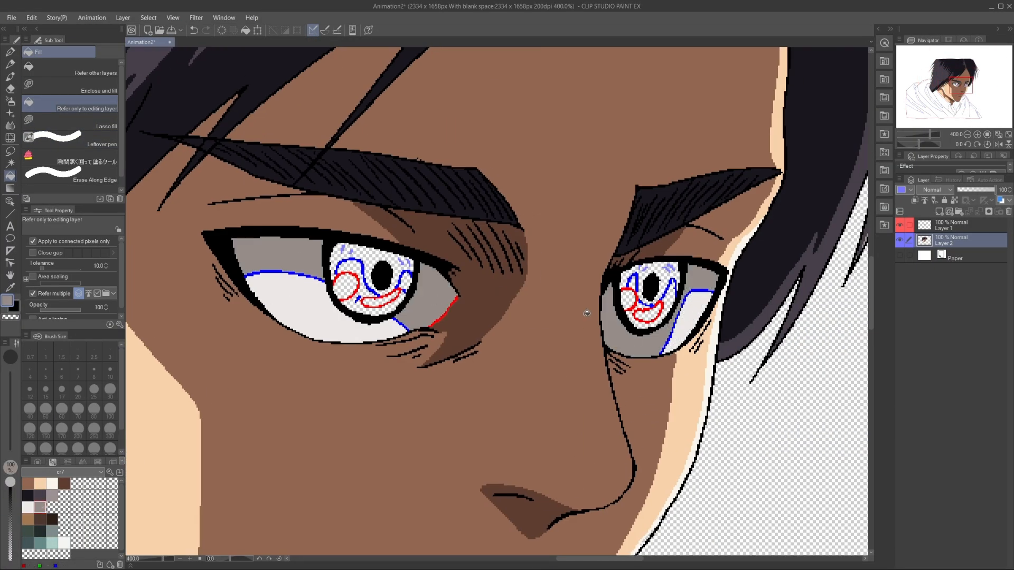
left_click(402, 325)
left_click(663, 345)
left_click(697, 299)
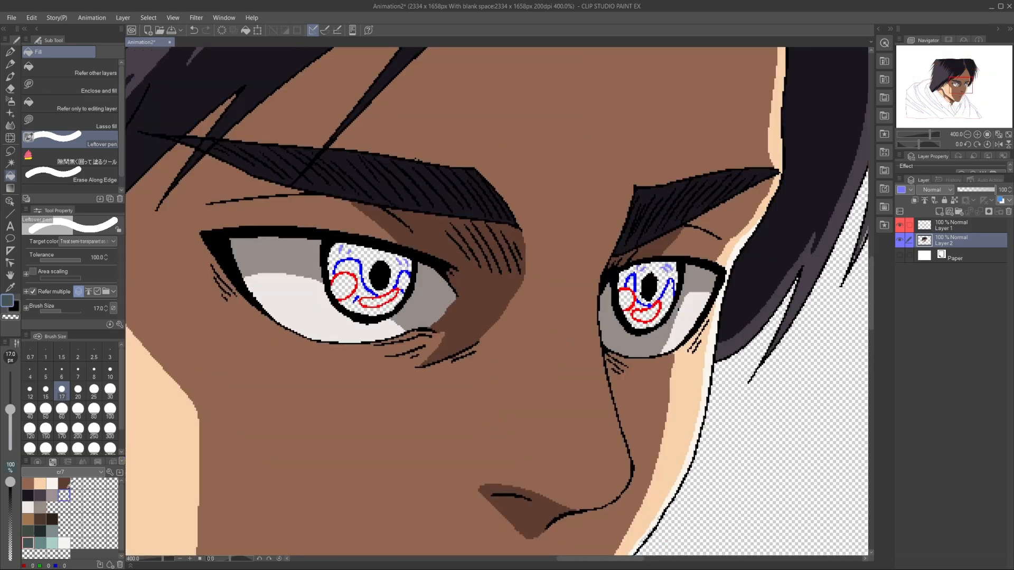
- Fill both irises with teal tones and white highlights, and recolour their coloured guide lines to match the surrounding fills
left_click(28, 543)
left_click(370, 253)
left_click(655, 268)
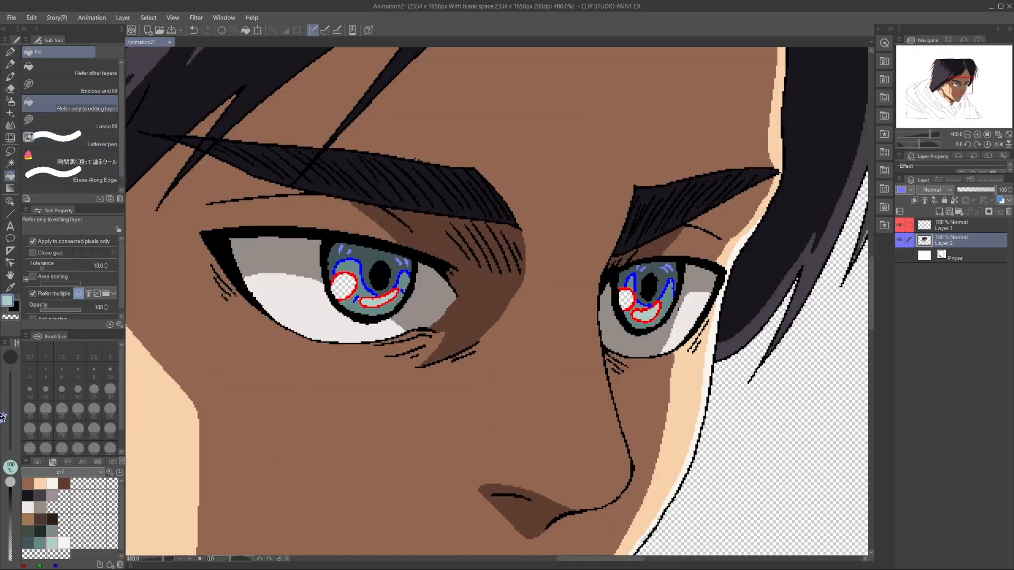
key("ctrl+plus")
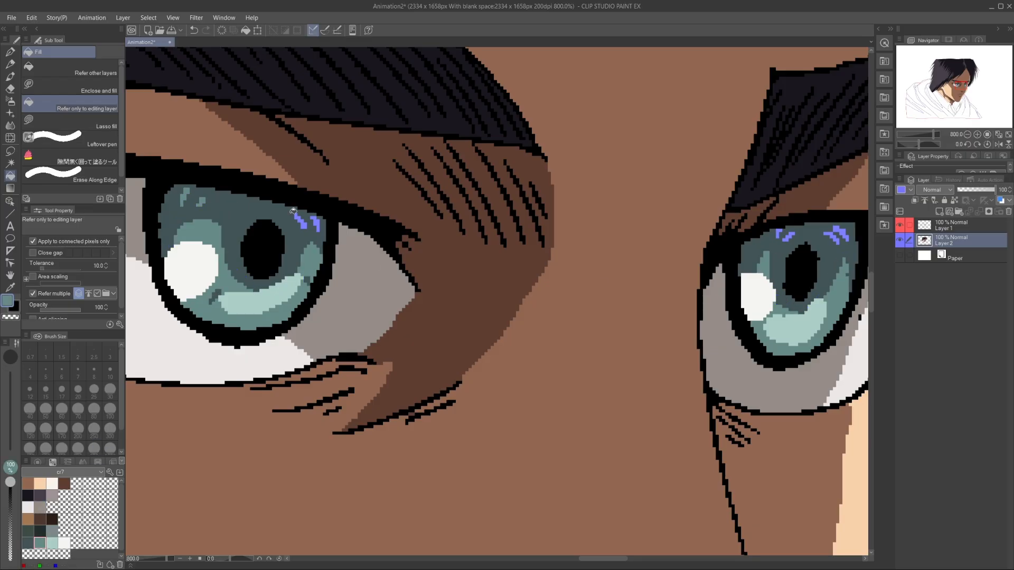
left_click(834, 238)
- Fill the folded edge of the jacket collar on both sides with tan brown
key("ctrl+minus")
key("ctrl+minus")
key("ctrl+minus")
key("ctrl+plus")
left_click_drag(211, 392, 441, 310)
left_click(27, 520)
left_click_drag(507, 439, 385, 332)
left_click(468, 337)
left_click(406, 338)
key("ctrl+z")
left_click(598, 322)
- Fill the collar's main panels with dark brown and its shadowed lower flaps with the darkest brown
left_click(41, 519)
left_click(401, 337)
left_click(52, 519)
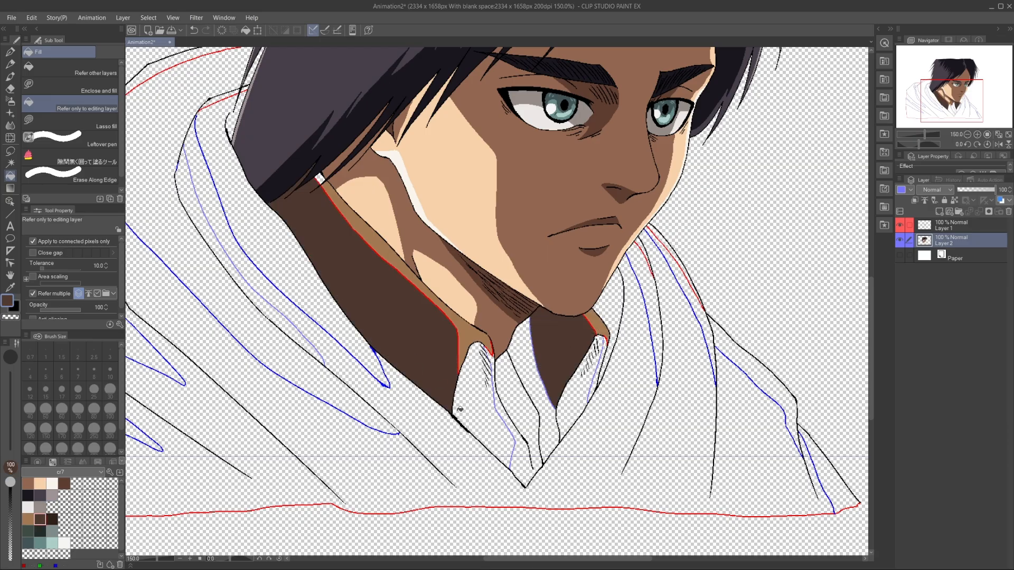
left_click(460, 407)
left_click(40, 520)
key("ctrl+z")
- Close the line gap near the collar's lower tip with the G-pen and recolour the purple shadow lines dark brown
key("ctrl+plus")
key("ctrl+plus")
key("ctrl+plus")
left_click_drag(538, 491, 502, 200)
left_click_drag(556, 459, 561, 476)
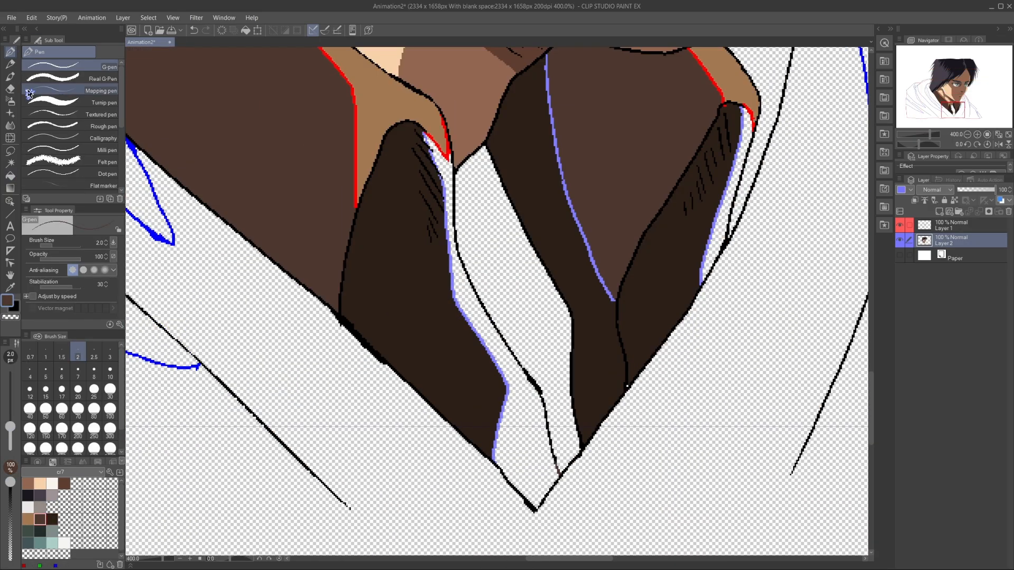
left_click(11, 176)
left_click(504, 356)
left_click(494, 364)
left_click(578, 205)
- Fill the lit strip of the right collar flap with dark brown and cover leftovers on the left flap with the Leftover pen
left_click_drag(562, 158, 555, 254)
left_click(724, 298)
left_click(74, 139)
left_click_drag(408, 228, 415, 238)
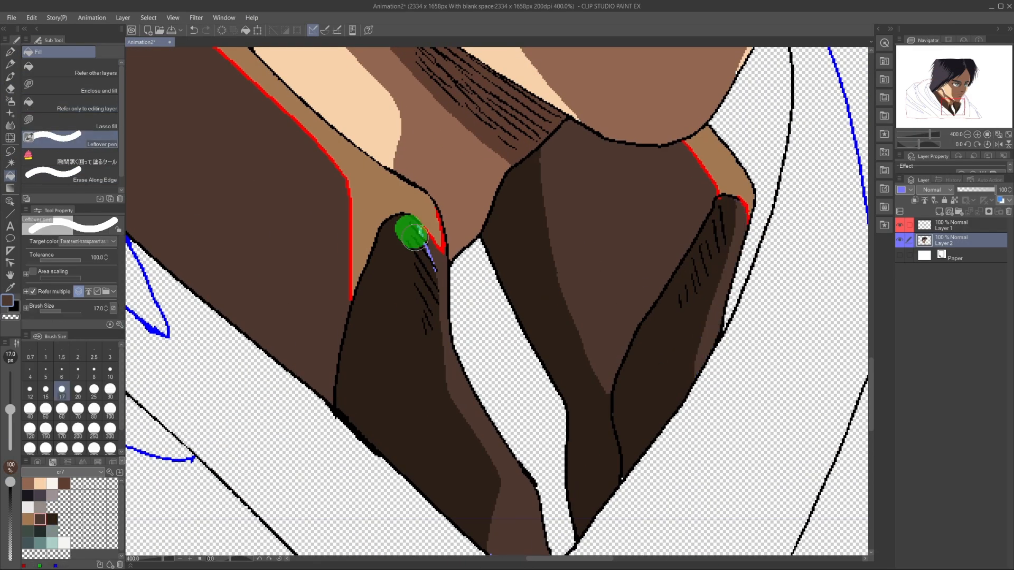
left_click_drag(481, 463, 484, 422)
- Recolour the red boundary lines along the collar edge with tan brown, covering the remaining bits with the Leftover pen
left_click(28, 519)
left_click_drag(257, 206, 382, 380)
left_click(73, 104)
left_click(479, 354)
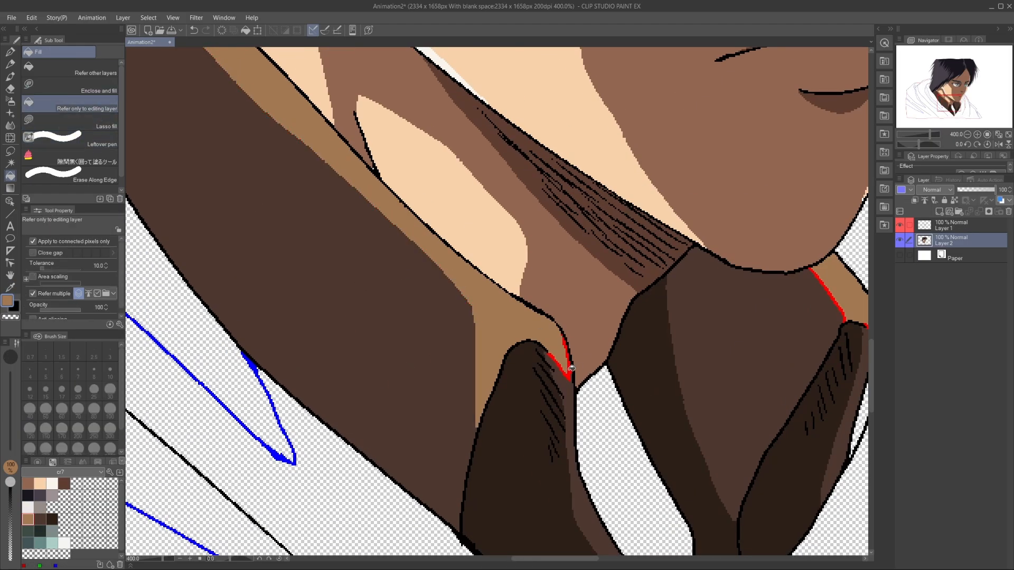
left_click(571, 372)
left_click_drag(782, 327, 618, 294)
left_click(74, 139)
left_click_drag(651, 238, 685, 291)
left_click_drag(317, 185, 647, 408)
left_click_drag(269, 100, 370, 239)
left_click_drag(581, 422, 330, 222)
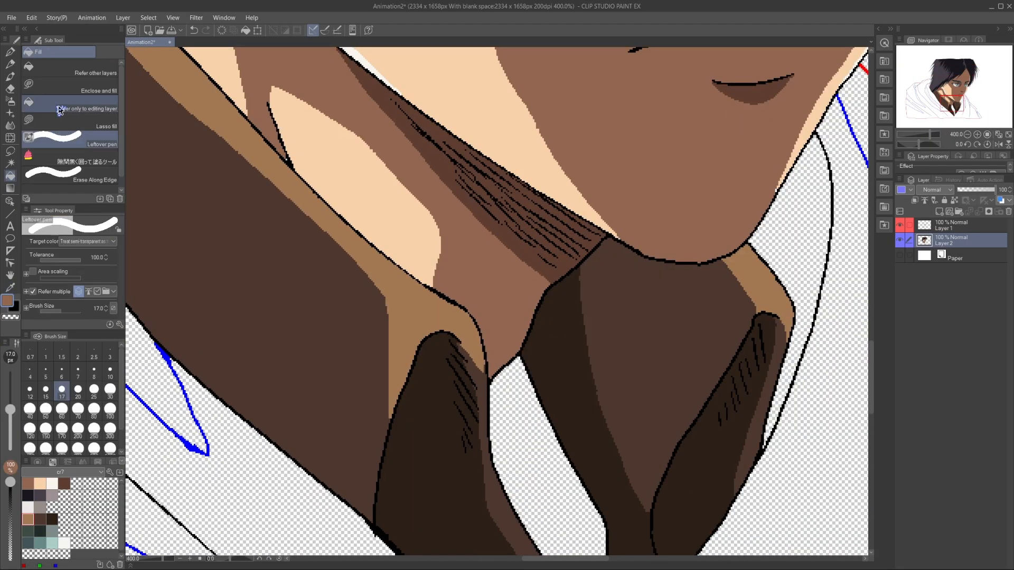
- Fill the open area between the collar flaps with the shadowed skin brown sampled from the neck
left_click(61, 109)
left_click(512, 341, "alt")
left_click(522, 403)
- Fill the lit folds of the hood and cloak with muted green
key("ctrl+minus")
key("ctrl+minus")
key("ctrl+minus")
left_click(28, 531)
left_click(283, 245)
left_click(334, 237)
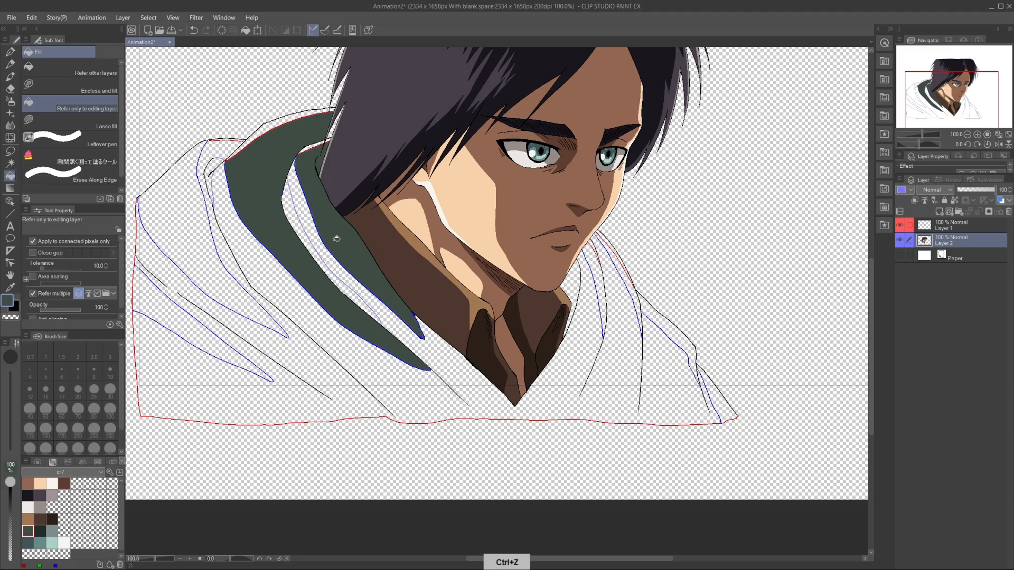
left_click(626, 283)
left_click(182, 233)
left_click(163, 305)
- Fill the shadowed areas of the hood and cloak with dark green
left_click(40, 531)
left_click(237, 380)
key("ctrl+z")
left_click(285, 392)
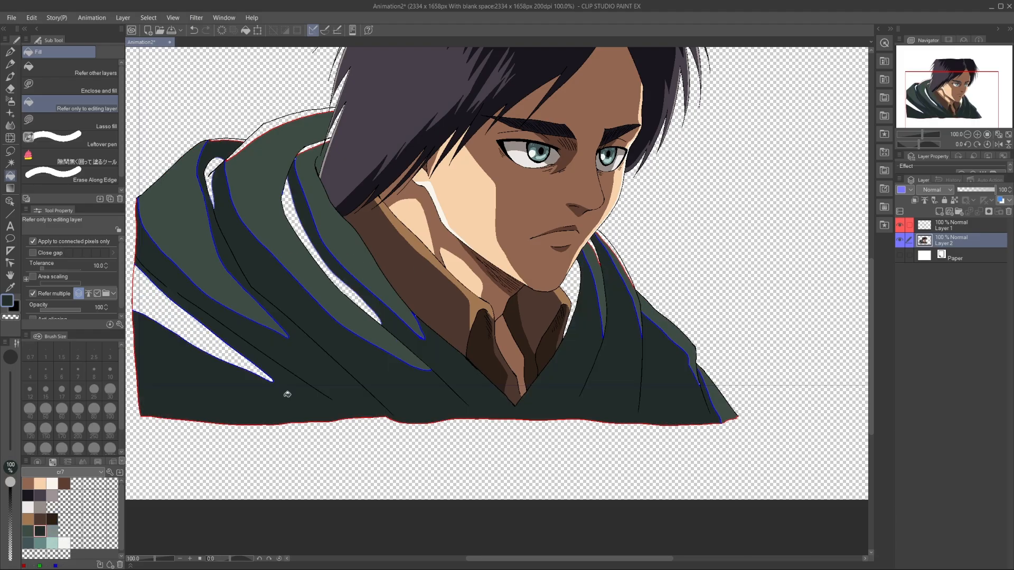
key("ctrl+z")
left_click(573, 285)
- Sample the dark navy from the reference image in the Sub View and add it to the colour set
left_click(949, 40)
scroll(953, 87, "down", 4)
left_click(957, 95)
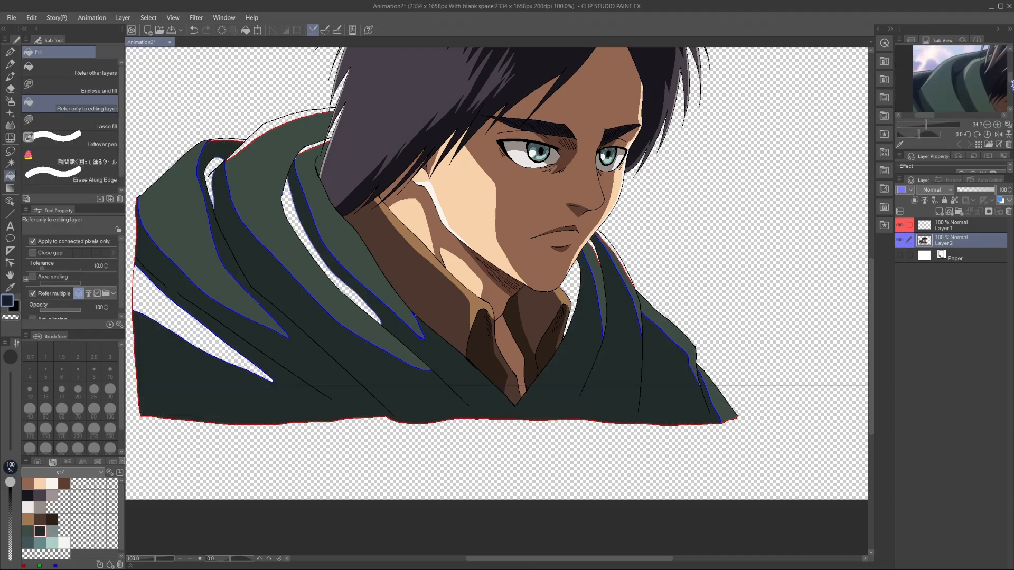
left_click(928, 40)
left_click(66, 530)
left_click(949, 40)
left_click(956, 91)
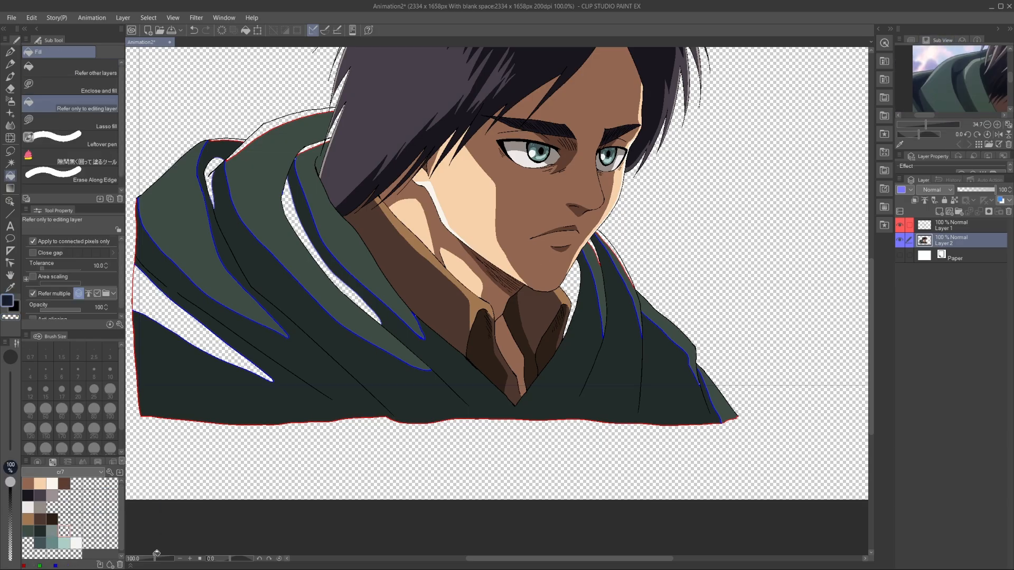
left_click(113, 565)
left_click(911, 40)
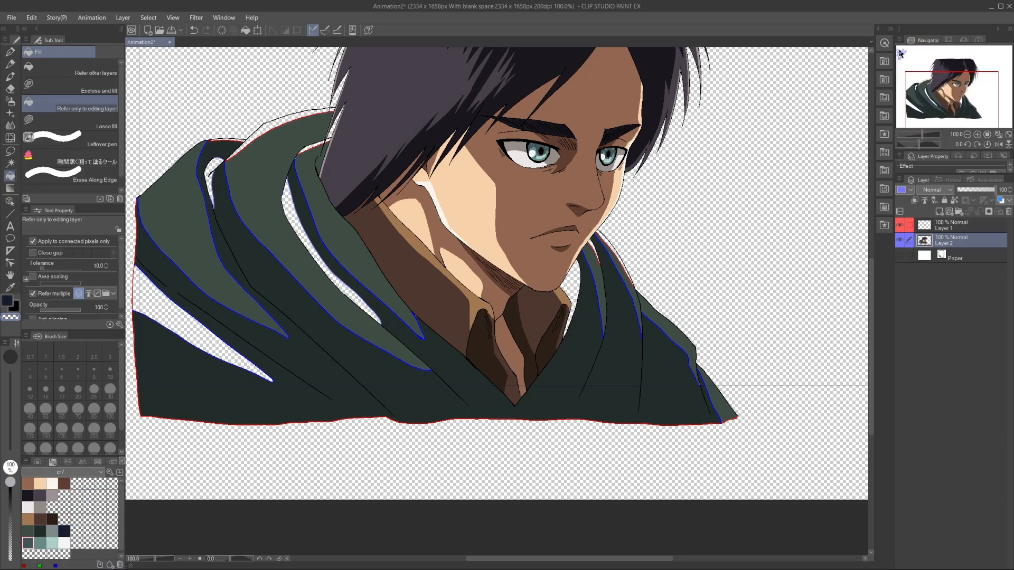
- Fill the unpainted fold at the cloak's left side with muted green and the inner hood gaps with navy
left_click(135, 333)
key("ctrl+plus")
key("ctrl+plus")
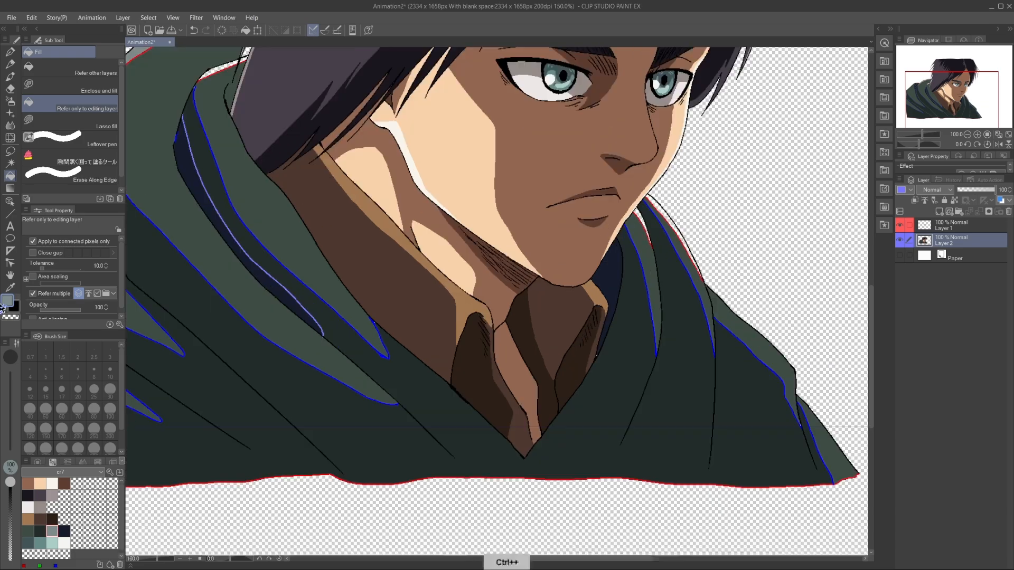
- Fill the hood's rim-highlight strips with light grey-green and cover their red boundary lines using the Leftover pen
left_click_drag(236, 137, 534, 368)
left_click(459, 195)
left_click_drag(660, 343, 215, 217)
left_click(542, 289)
left_click(578, 297)
key("g")
left_click(391, 150)
mouse_move(578, 297)
left_mouse_down()
mouse_move(437, 156)
mouse_move(480, 241)
left_mouse_up()
mouse_move(211, 174)
left_mouse_down()
mouse_move(396, 292)
mouse_move(849, 455)
left_mouse_up()
left_click_drag(504, 225, 442, 243)
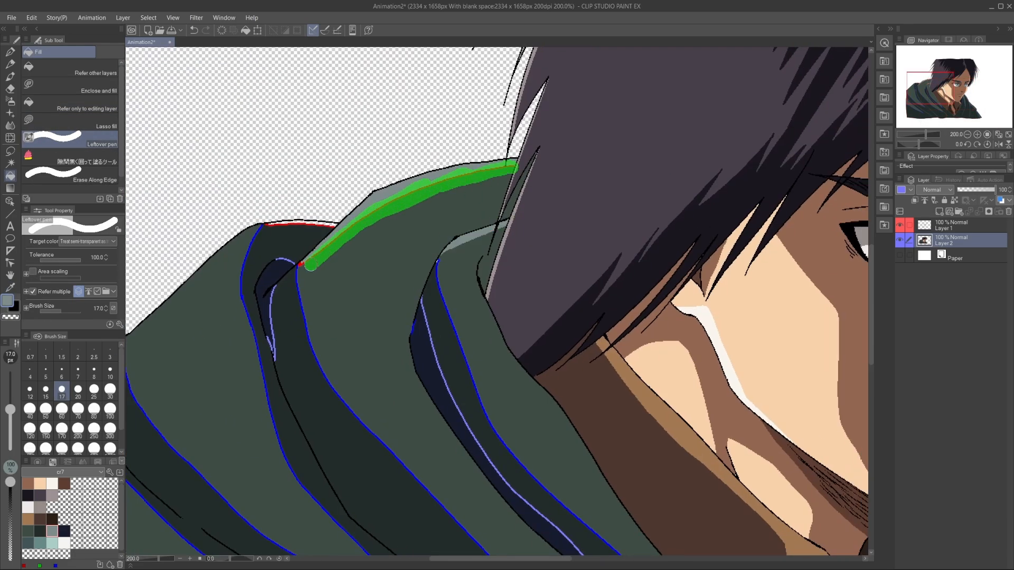
left_click_drag(310, 266, 308, 267)
- Recolour the remaining guide lines around the upper hood folds with colours sampled from the neighbouring fills
left_click_drag(361, 532, 494, 406)
key("g")
mouse_move(611, 438)
left_mouse_down()
mouse_move(634, 283)
mouse_move(498, 398)
left_mouse_up()
key("ctrl+plus")
key("ctrl+plus")
left_click(534, 217)
left_click_drag(459, 122, 513, 424)
key("g")
left_click_drag(449, 296, 358, 133)
left_click(331, 151, "alt")
left_click(357, 164, "alt")
left_click_drag(356, 83, 466, 367)
key("g")
- Mix a darker, near-black navy on the colour wheel and refill the inner hood shadows with it
left_click(37, 462)
left_click(67, 533)
key("ctrl+z")
left_click(385, 232)
left_click(64, 534)
mouse_move(393, 227)
left_mouse_down()
mouse_move(383, 227)
mouse_move(646, 428)
left_mouse_up()
left_click(326, 368)
key("ctrl+z")
- Recolour the blue shadow lines on the right side of the cloak with sampled dark green and cover the leftover bits
key("ctrl+minus")
key("ctrl+minus")
left_click_drag(739, 317, 264, 264)
key("ctrl+plus")
left_click_drag(439, 491, 448, 294)
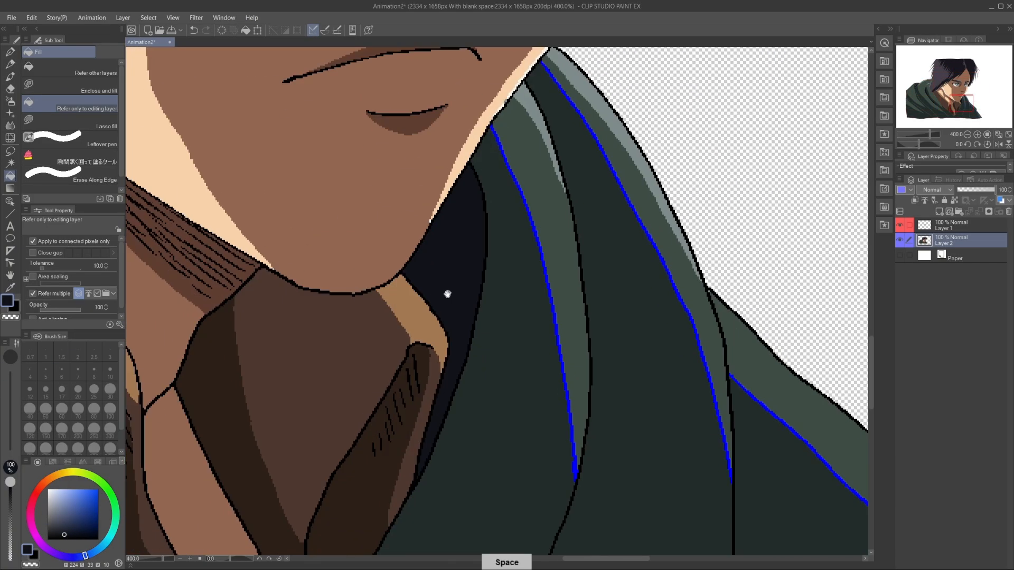
left_click(516, 293, "alt")
mouse_move(544, 289)
left_mouse_down()
mouse_move(648, 276)
mouse_move(750, 333)
left_mouse_up()
key("ctrl+plus")
left_click_drag(567, 405, 589, 401)
key("g")
left_click_drag(475, 235, 495, 255)
- Cover the remaining red boundary line along the cloak's left edge with the Leftover pen
key("ctrl+minus")
key("ctrl+minus")
key("ctrl+minus")
left_click_drag(211, 264, 314, 361)
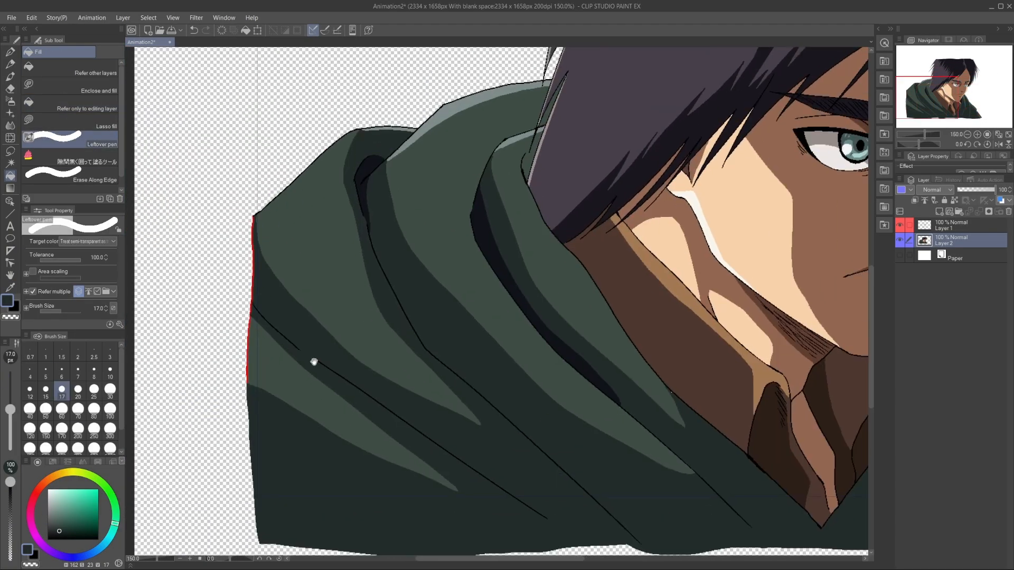
key("ctrl+minus")
key("ctrl+minus")
left_click_drag(528, 295, 414, 347)
key("ctrl+plus")
left_click_drag(417, 438, 409, 419)
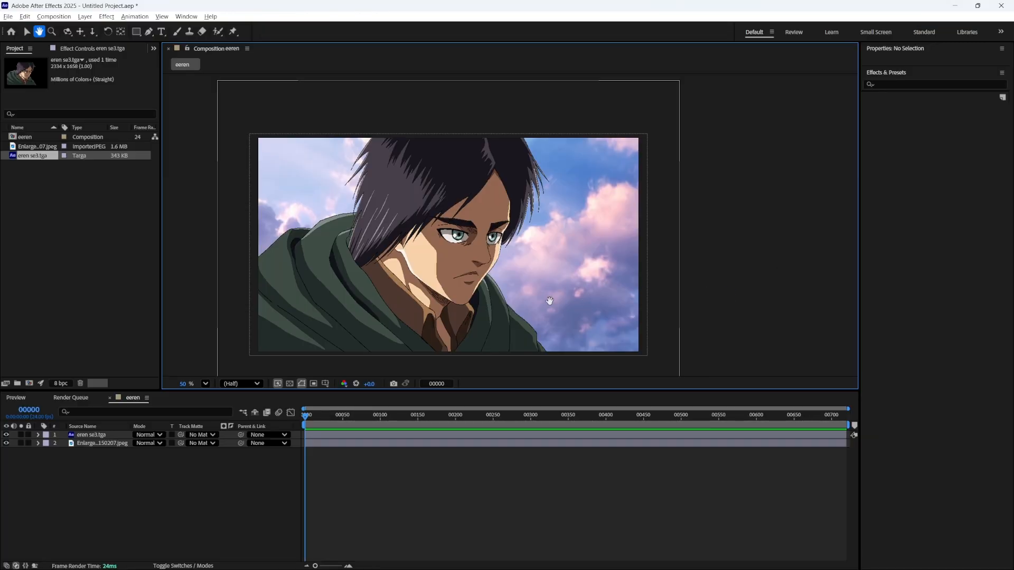
- In After Effects, pre-compose the eren se3.tga layer and open the resulting composition
left_click_drag(516, 447, 516, 443)
scroll(531, 345, "up", 5)
scroll(524, 312, "down", 4)
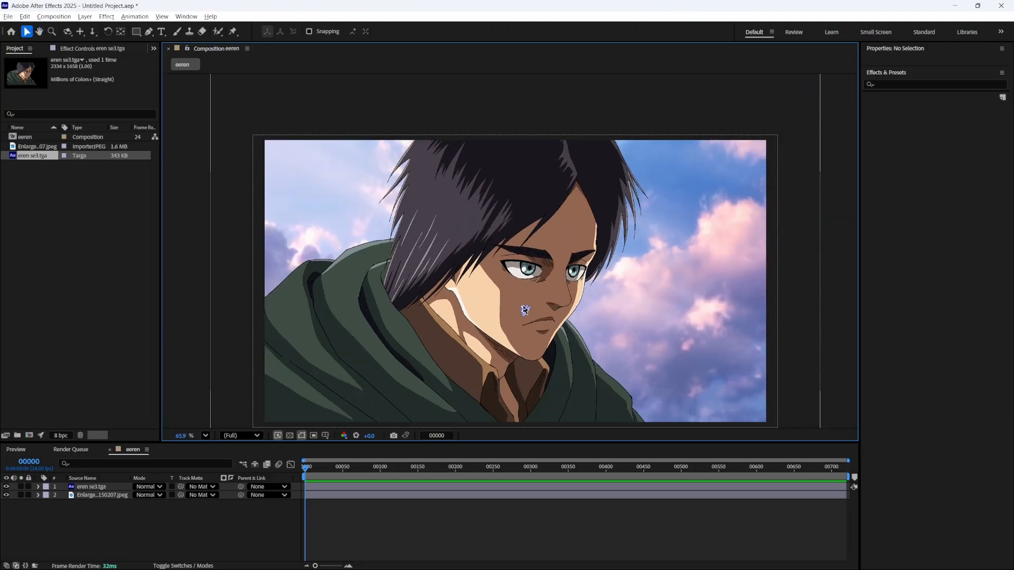
scroll(525, 310, "up", 1)
left_click_drag(525, 310, 530, 282)
right_click(110, 487)
left_click(146, 426)
left_click(516, 371)
double_click(514, 369)
- Examine the character's line art and flat fills up close, undoing any accidental layer move
scroll(480, 298, "up", 5)
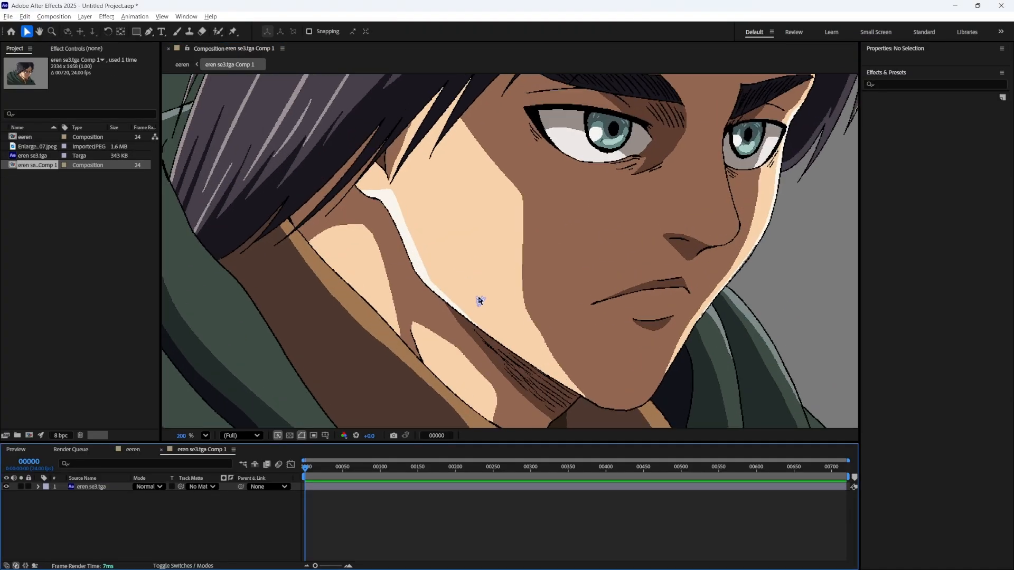
left_click_drag(739, 185, 439, 300)
scroll(443, 297, "up", 5)
scroll(559, 232, "down", 5)
key("ctrl+z")
scroll(587, 203, "up", 4)
scroll(587, 206, "down", 4)
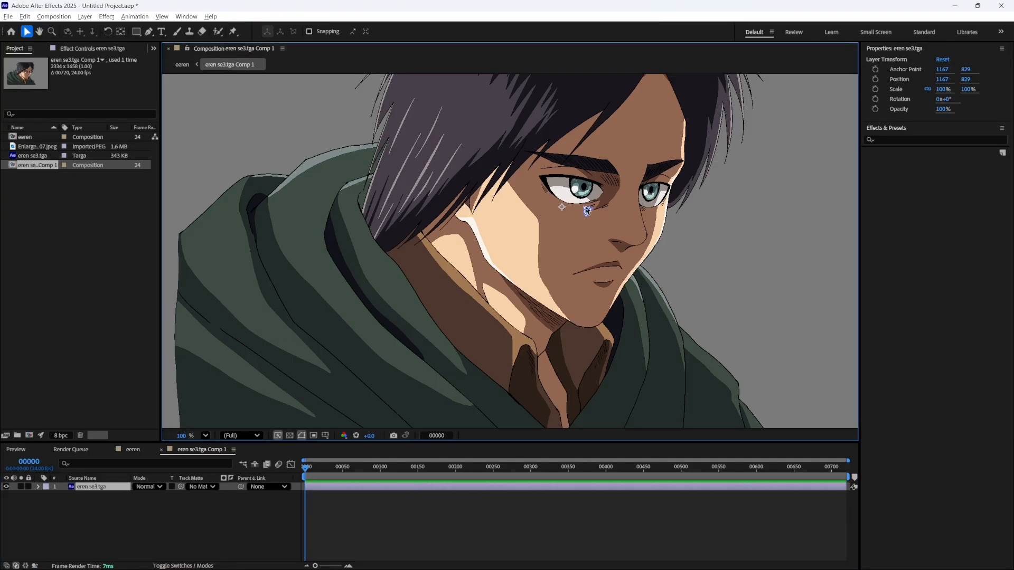
left_click_drag(589, 210, 523, 236)
- Expand the OLM Plug-Ins effects, duplicate the eren se3.tga layer and hide the lower copy
left_click(1000, 154)
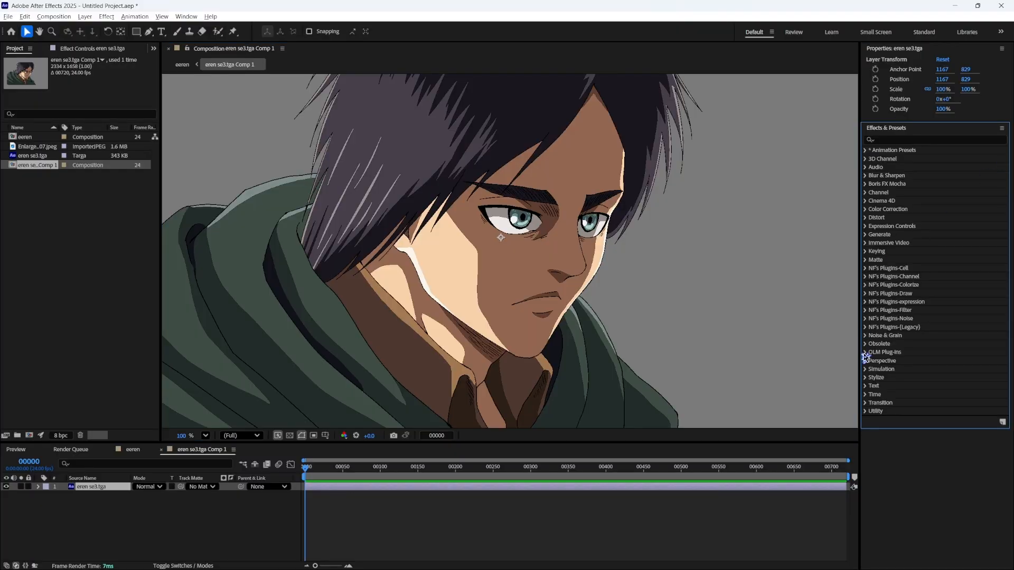
left_click(78, 519)
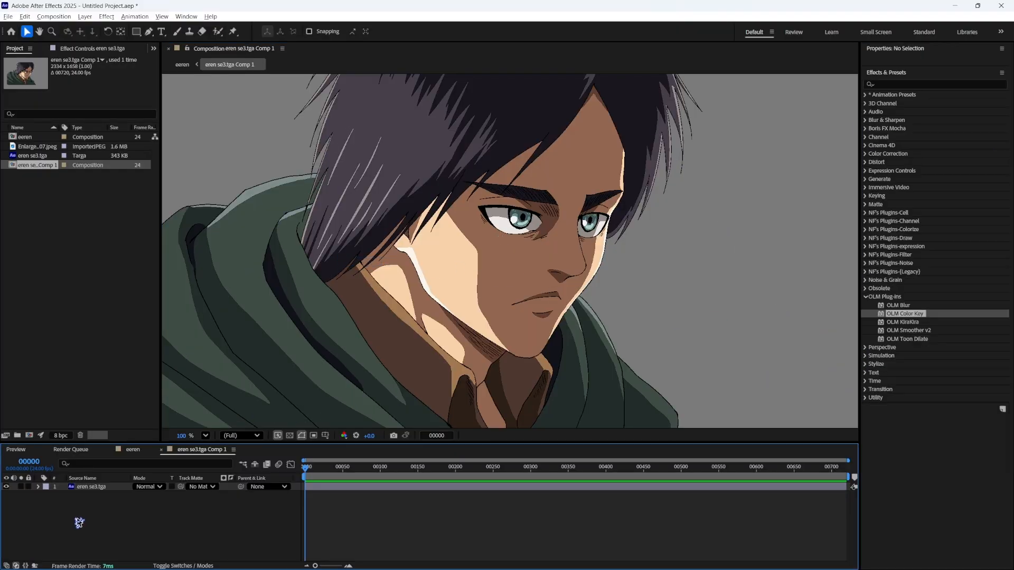
left_click(86, 487)
key("ctrl+d")
left_click(7, 495)
- Apply OLM Color Key to the upper layer with Use Color 1 and Color Keep enabled, keeping only the black lines
double_click(904, 369)
left_click(91, 135)
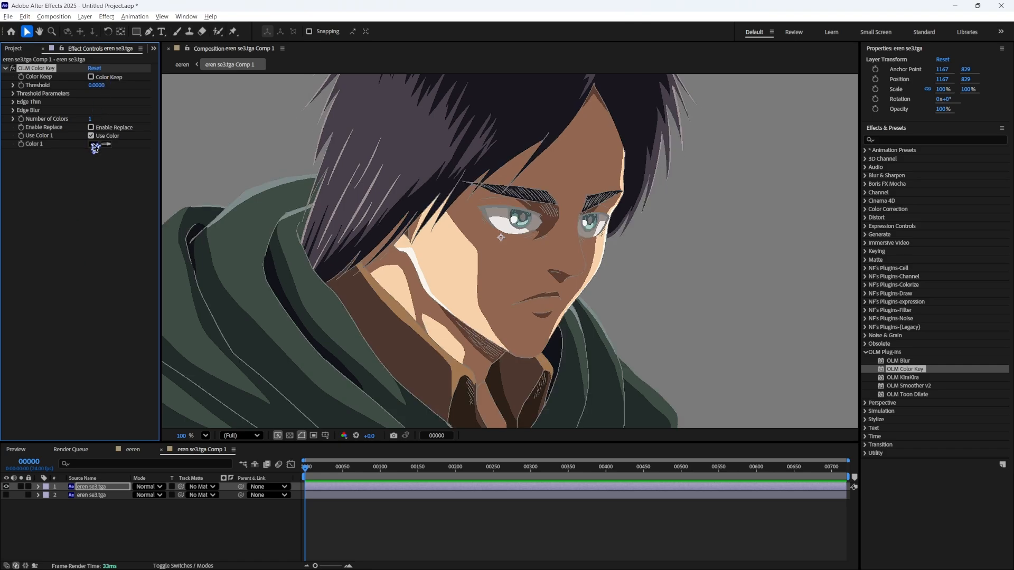
left_click(91, 76)
scroll(315, 199, "down", 3)
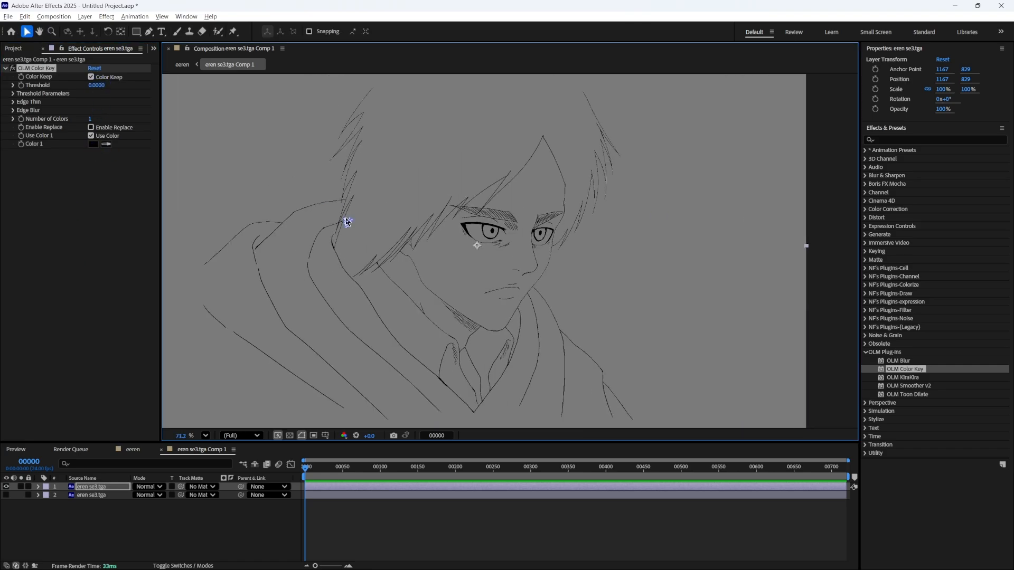
- Search the effects for "chang" and add F's ColorChange to the line layer below OLM Color Key
left_click(875, 139)
type("chang")
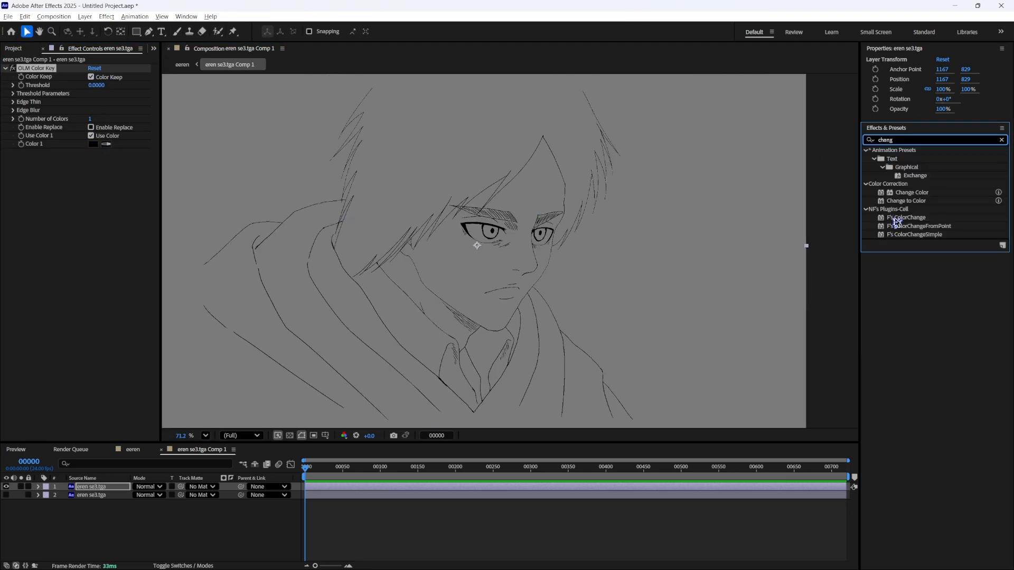
left_click_drag(907, 218, 53, 170)
left_click(275, 211)
scroll(494, 242, "up", 3)
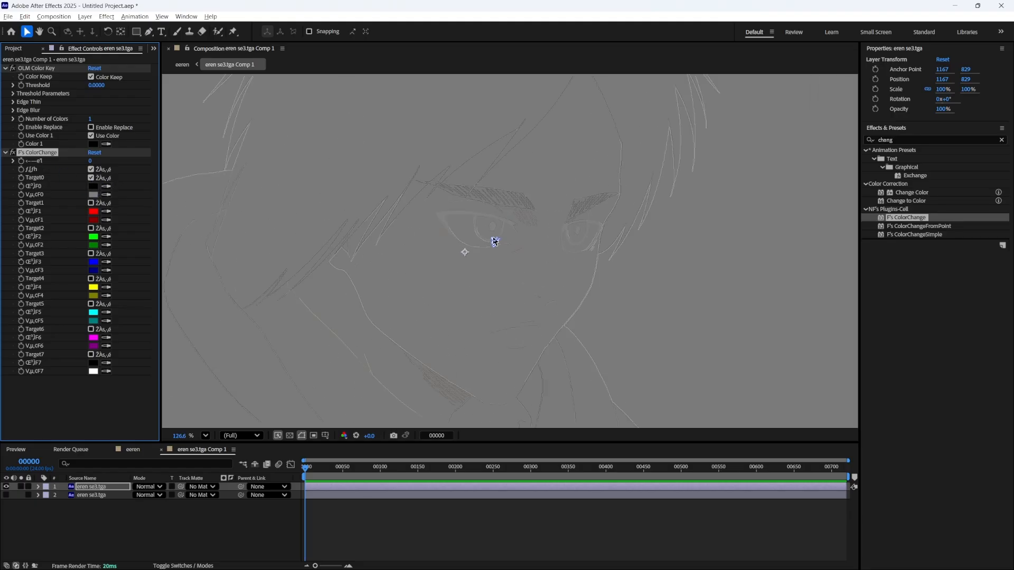
- Set the F's ColorChange replacement colour for the black lines to a very dark warm grey and accept it
left_click(93, 195)
left_click(407, 339)
left_click(532, 342)
left_click(409, 326)
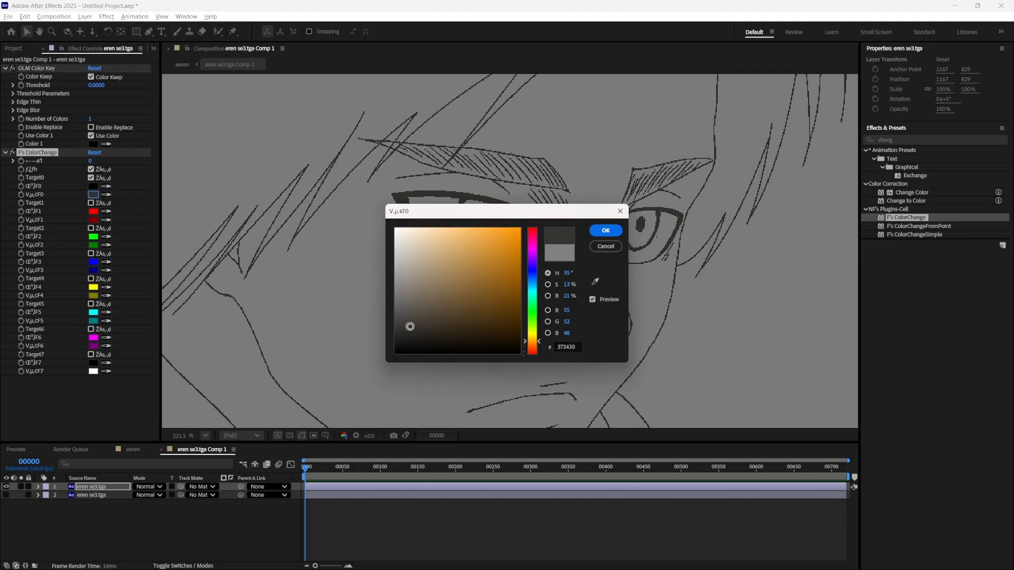
left_click(606, 231)
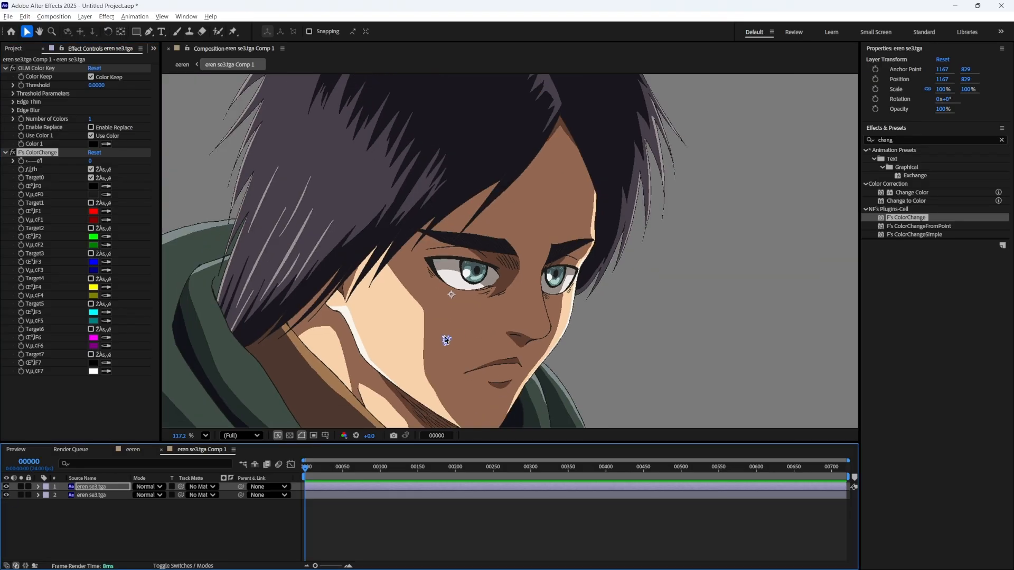
- Duplicate the line layer and remove F's ColorChange from the upper copy, leaving only OLM Color Key
scroll(453, 267, "up", 5)
left_click(108, 486)
key("ctrl+d")
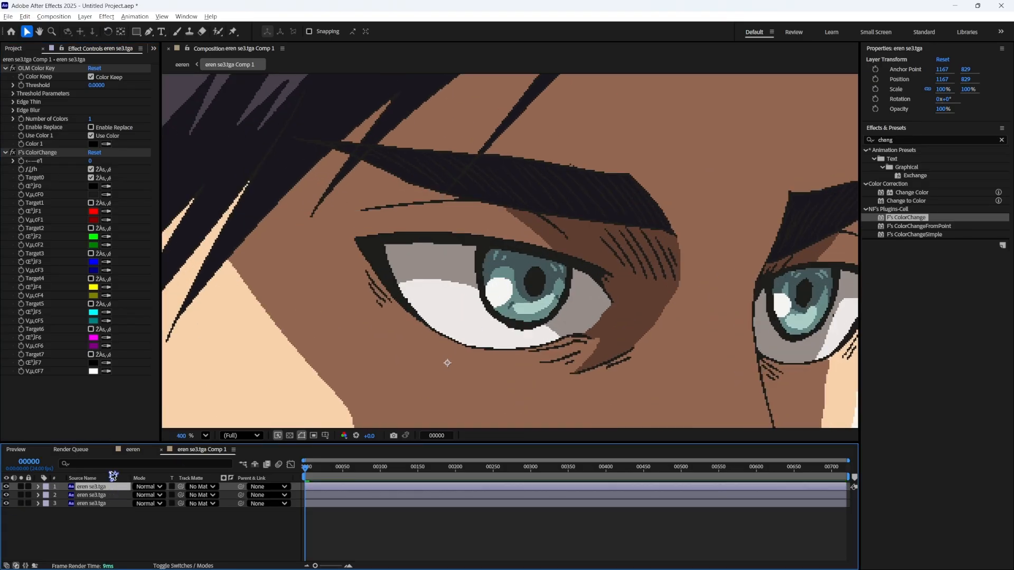
key("ctrl+z")
key("ctrl+shift+z")
left_click(55, 153)
key("Delete")
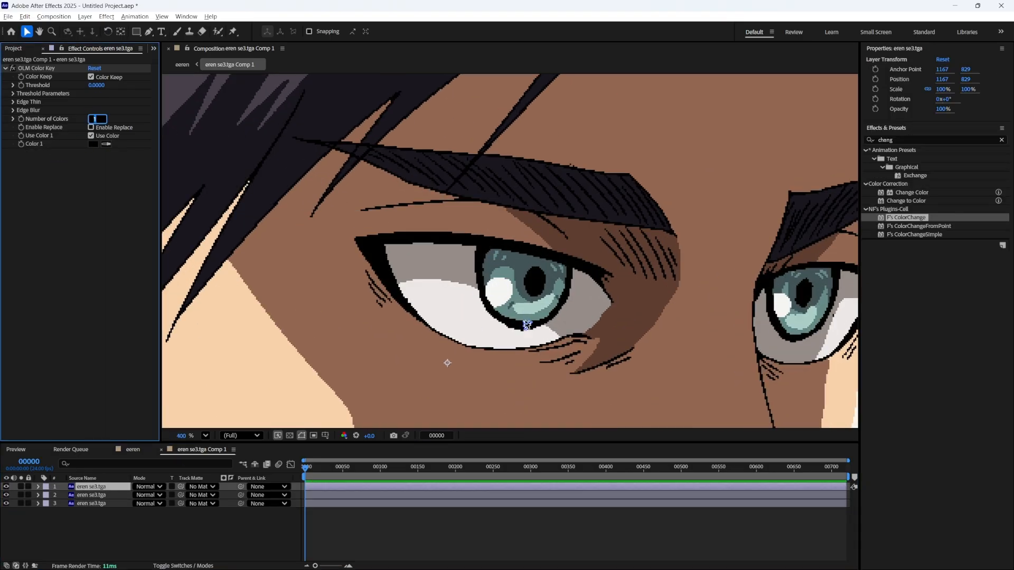
- Set OLM Color Key's Number of Colors to 3 and sample the white, teal and light teal of the eye
type("3")
key("Return")
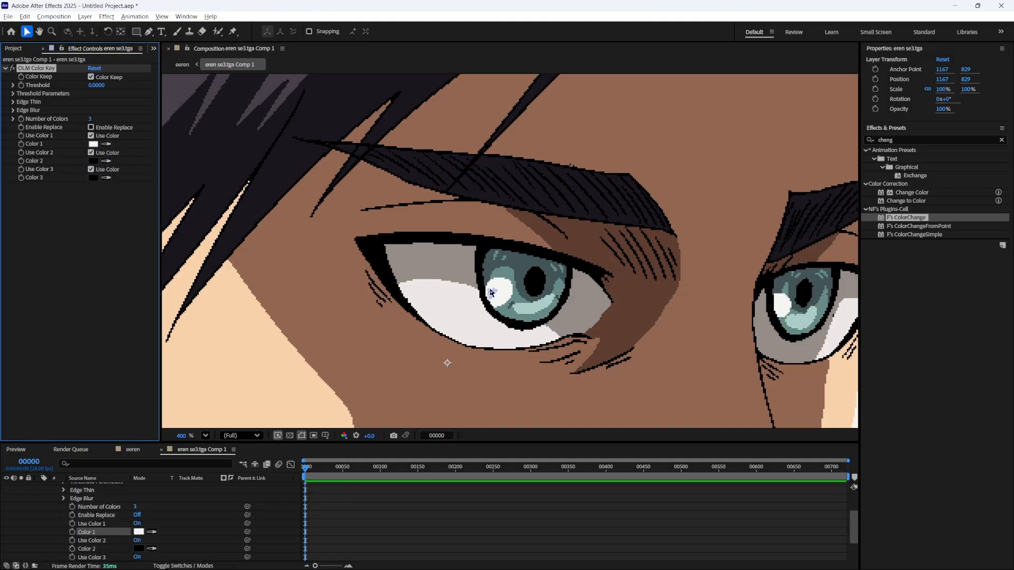
left_click(540, 301)
- Clear the effects search and add Gaussian Blur to the keyed eye layer with a Blurriness of 10
left_click(1001, 140)
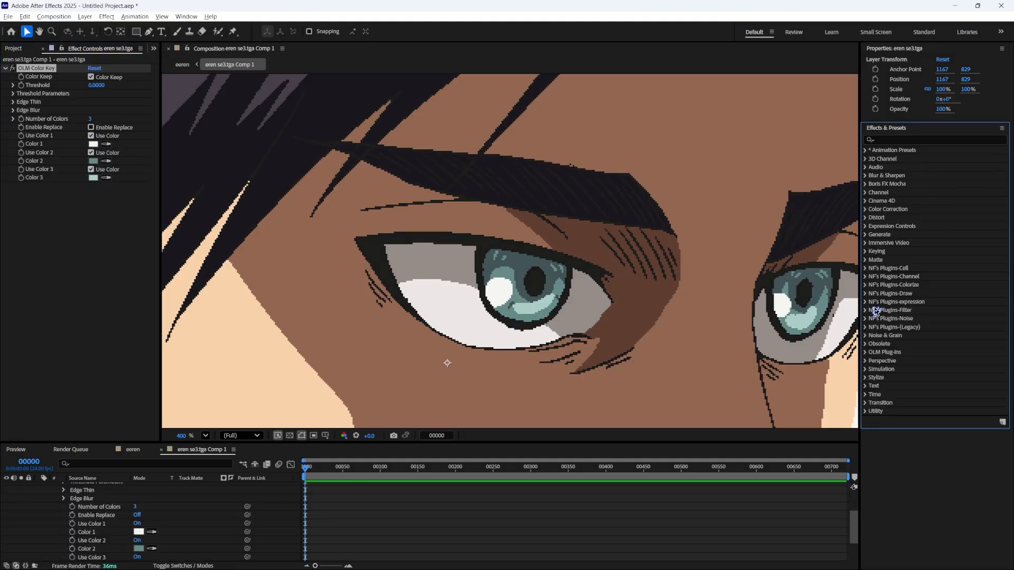
left_click_drag(384, 273, 149, 236)
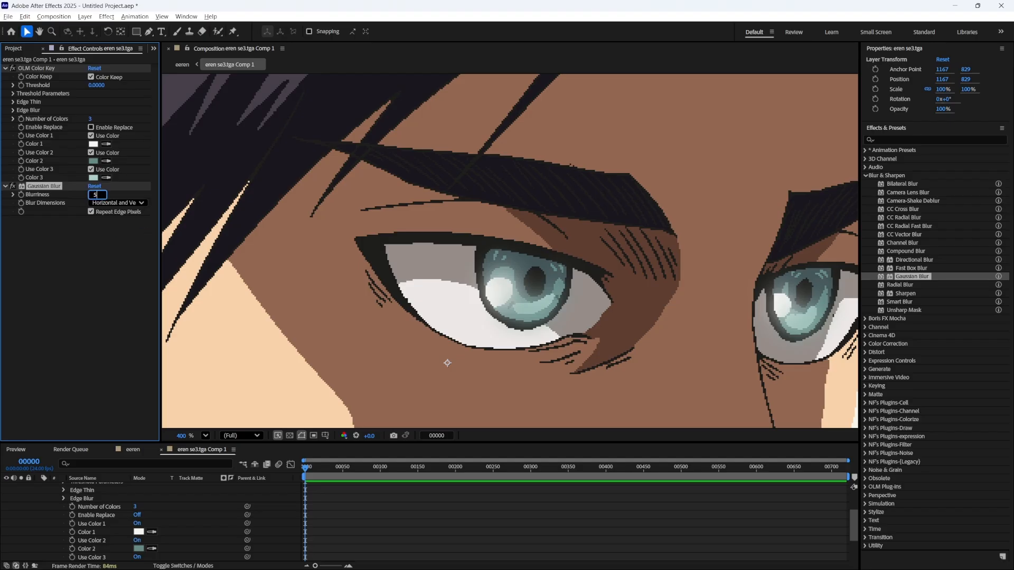
key("Return")
key("Return")
scroll(409, 245, "down", 6)
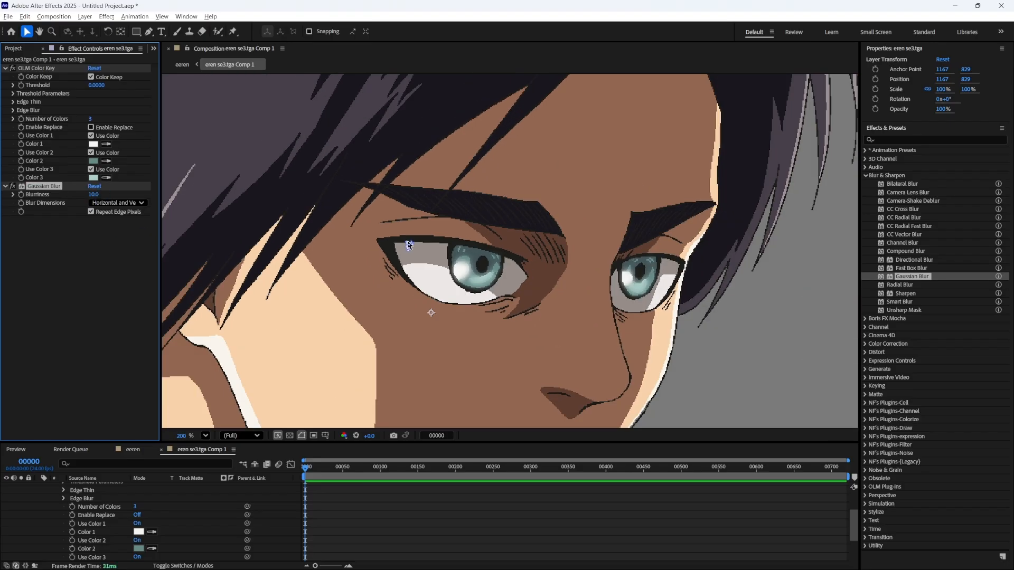
- Set the blurred eye layer's blending mode to Hard Light
scroll(485, 266, "up", 5)
left_click_drag(496, 267, 462, 262)
scroll(161, 496, "up", 2)
left_click(159, 487)
left_click(159, 255)
left_click(150, 487)
left_click(153, 265)
scroll(375, 335, "down", 3)
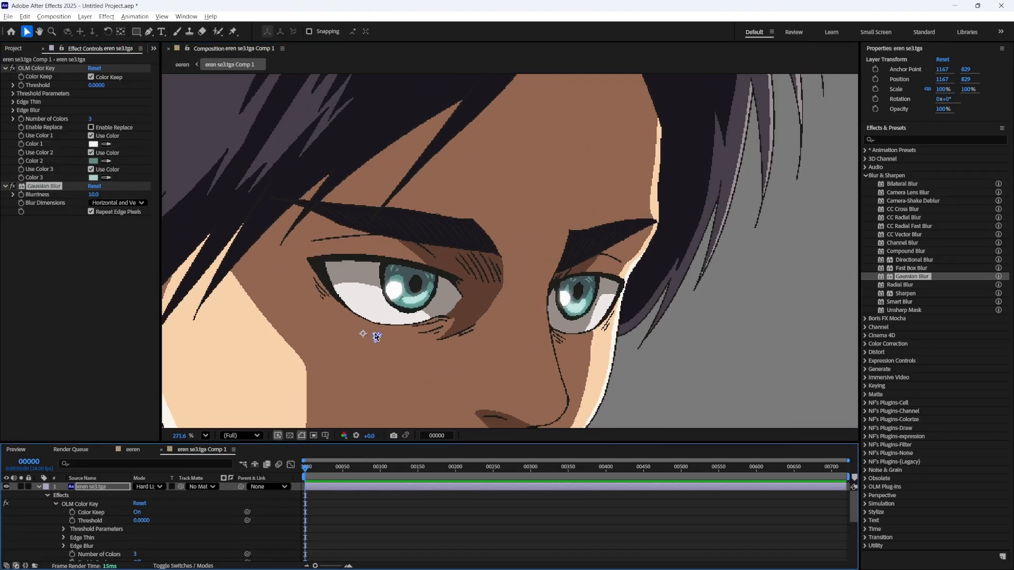
- Set the blurred eye layer's opacity to 50% and check the eyes at different magnifications
scroll(374, 334, "up", 2)
left_click(943, 109)
type("50")
key("Return")
scroll(655, 165, "down", 5)
scroll(624, 199, "up", 3)
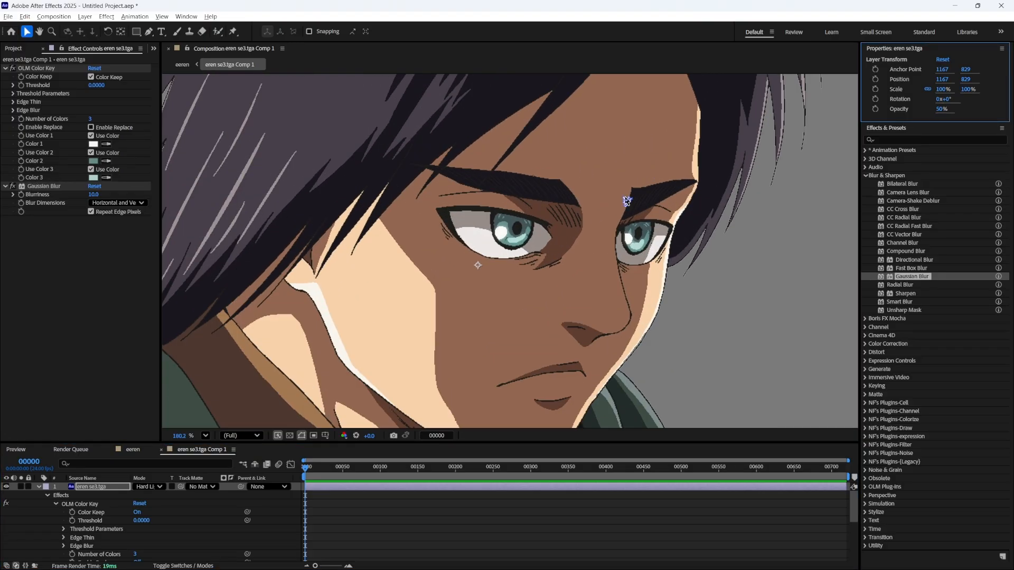
scroll(480, 272, "down", 3)
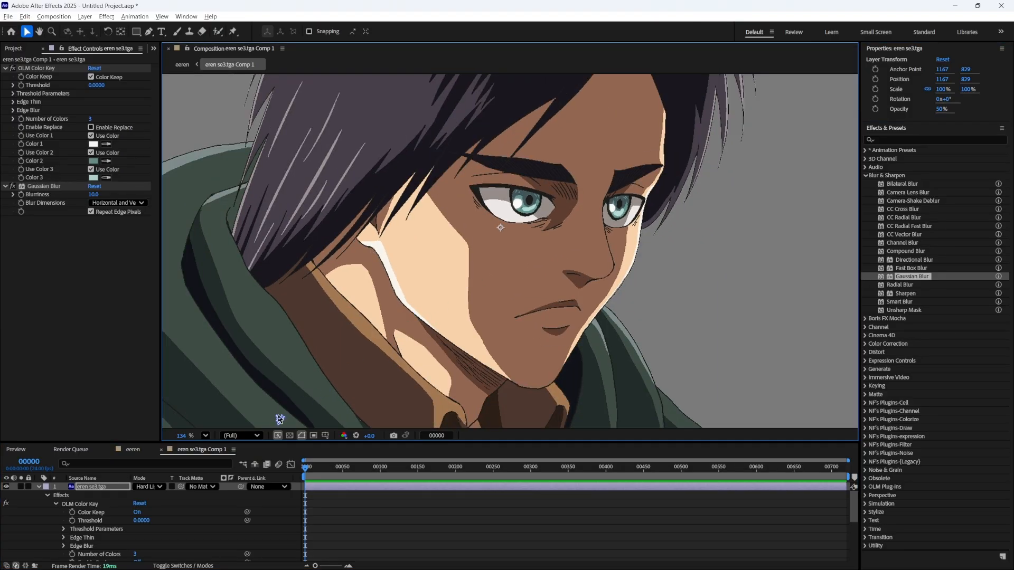
scroll(158, 510, "down", 3)
scroll(116, 520, "up", 3)
- Collapse the eye layer, duplicate the recoloured line layer and delete F's ColorChange from the copy for the skin
left_click(39, 487)
left_click(111, 505)
key("ctrl+d")
key("ctrl+z")
left_click(104, 496)
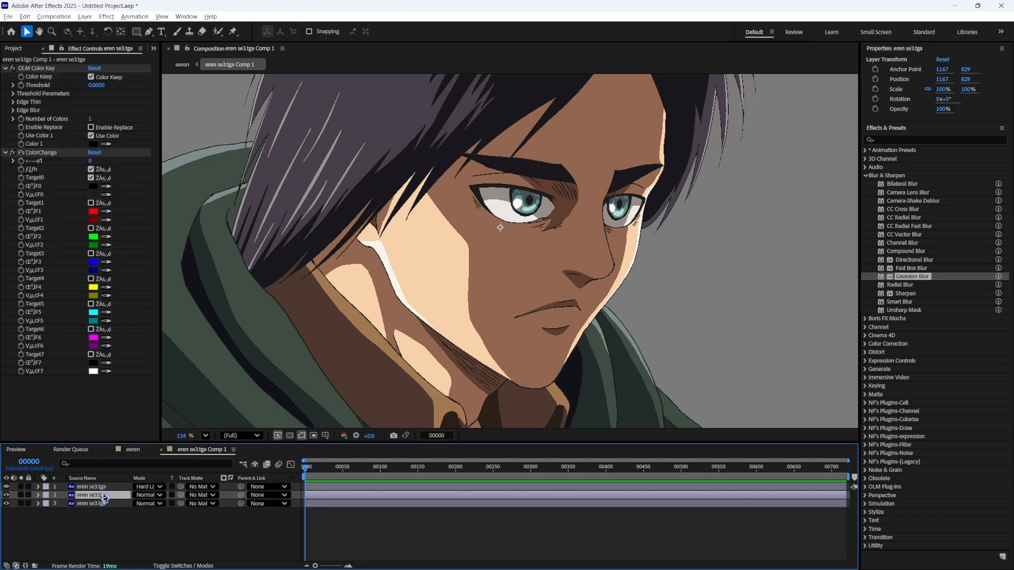
key("ctrl+d")
left_click(37, 153)
key("Delete")
- Key three skin colours (brown, peach and white) in OLM Color Key and add Gaussian Blur with Blurriness 40
left_click_drag(89, 120, 90, 120)
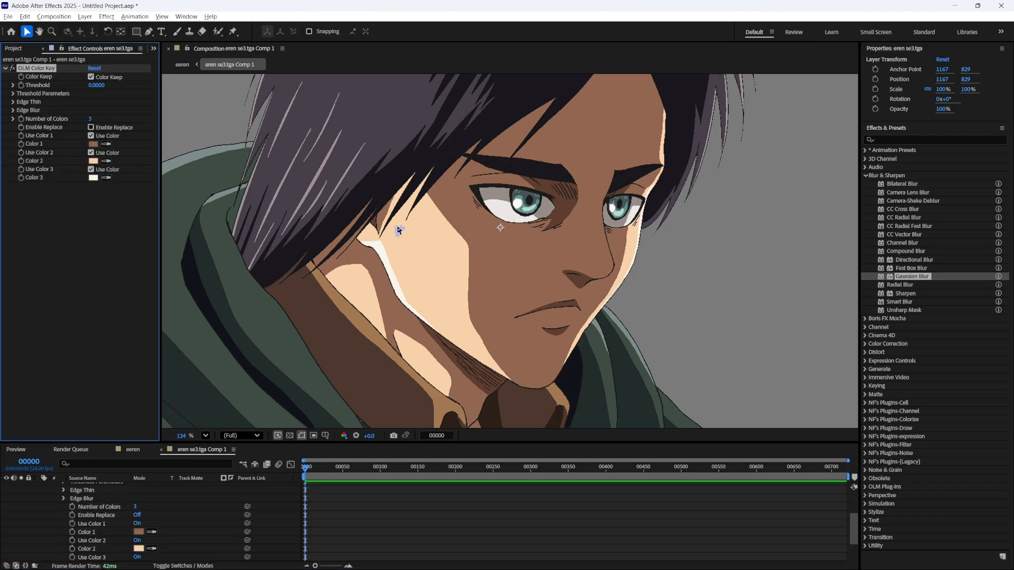
left_click_drag(910, 277, 121, 258)
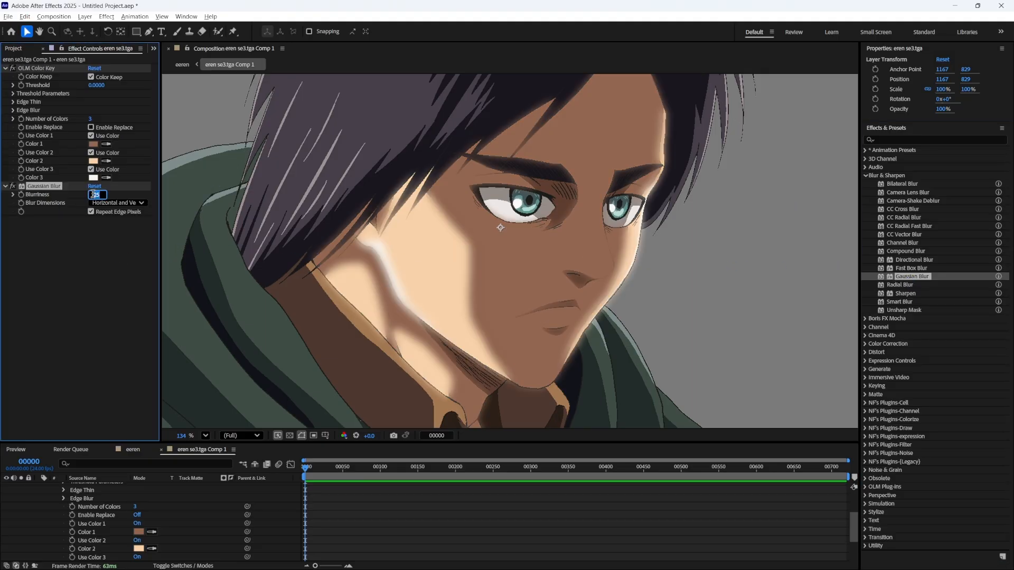
type("40")
key("Return")
- Try 20% and 50% opacity on the blurred skin layer
type("20")
key("Return")
left_click(941, 110)
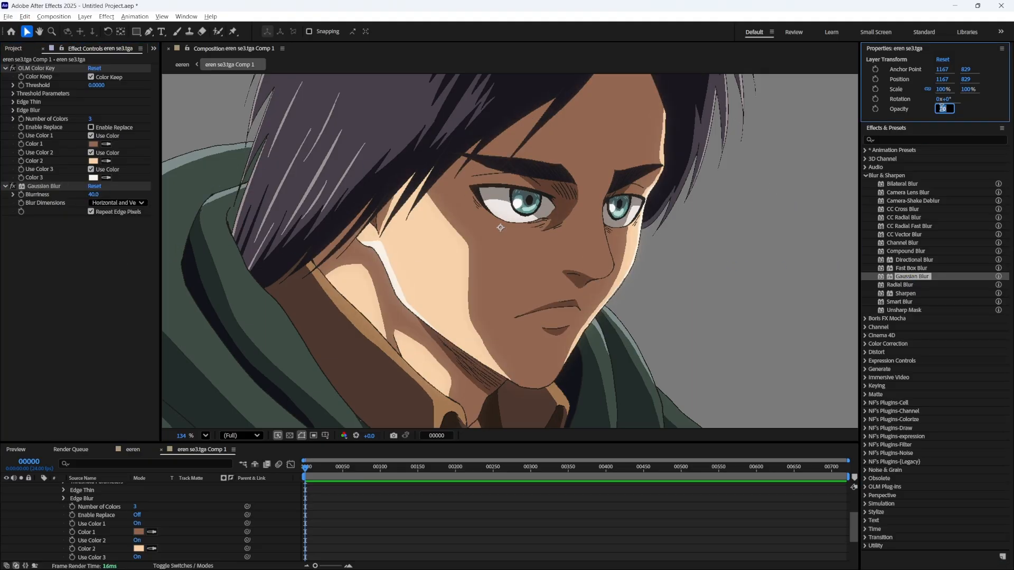
type("50")
key("Return")
scroll(126, 506, "up", 3)
- Try Hard Light and Soft Light blending on the blurred skin layer, with its opacity at 70%
left_click(125, 496)
key("u")
left_click(149, 495)
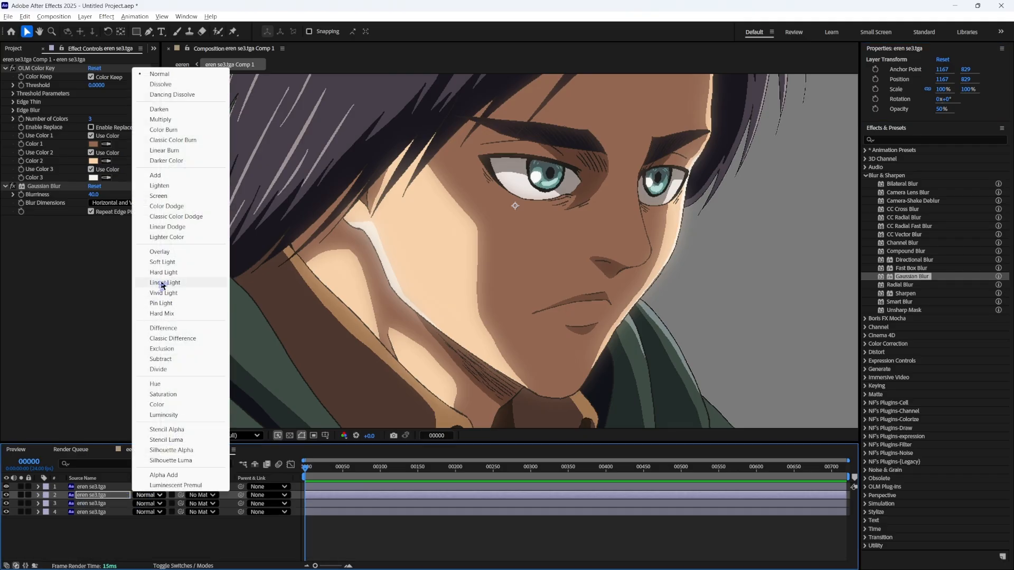
left_click(164, 273)
left_click(159, 495)
left_click(161, 262)
left_click(941, 109)
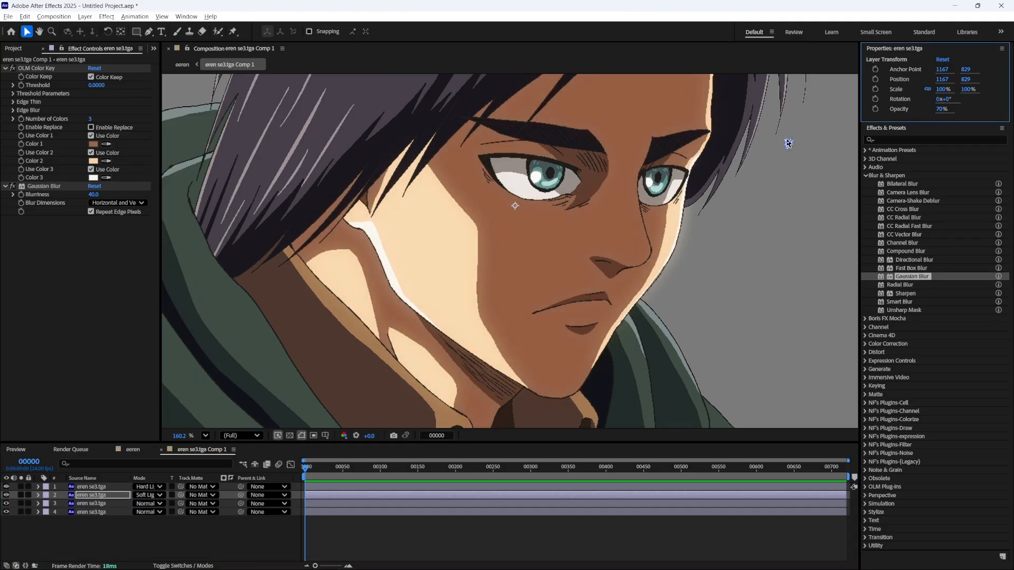
scroll(789, 144, "down", 2)
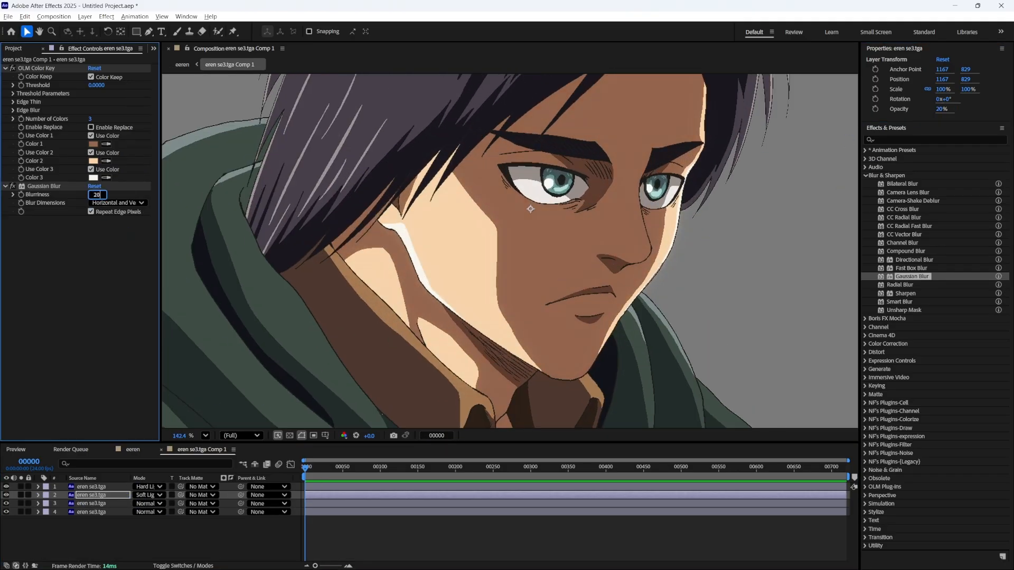
- Return the skin layer to Normal blending, with Gaussian Blur Blurriness 50 and layer opacity 30%
left_click(149, 496)
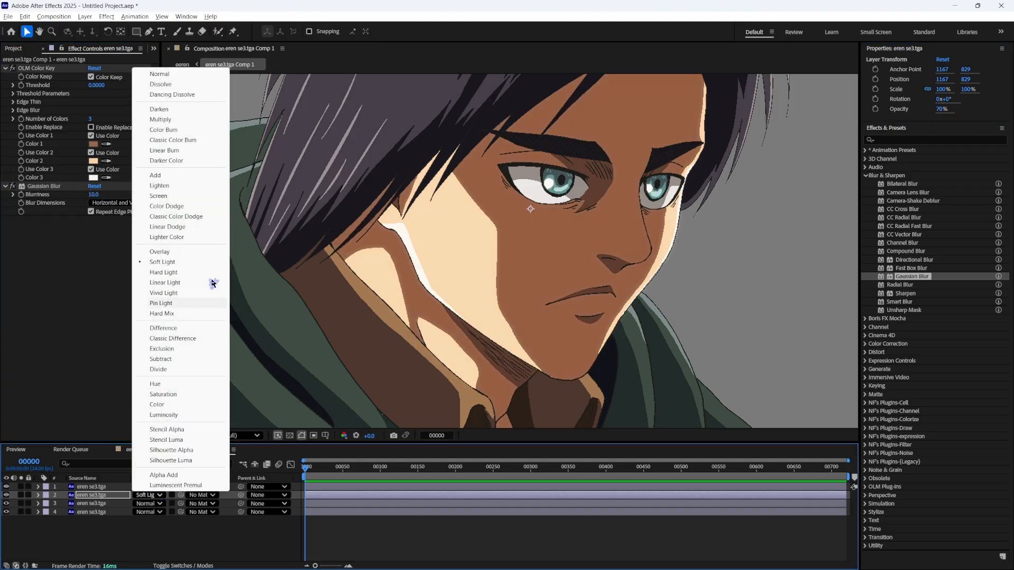
left_click(159, 73)
left_click(942, 109)
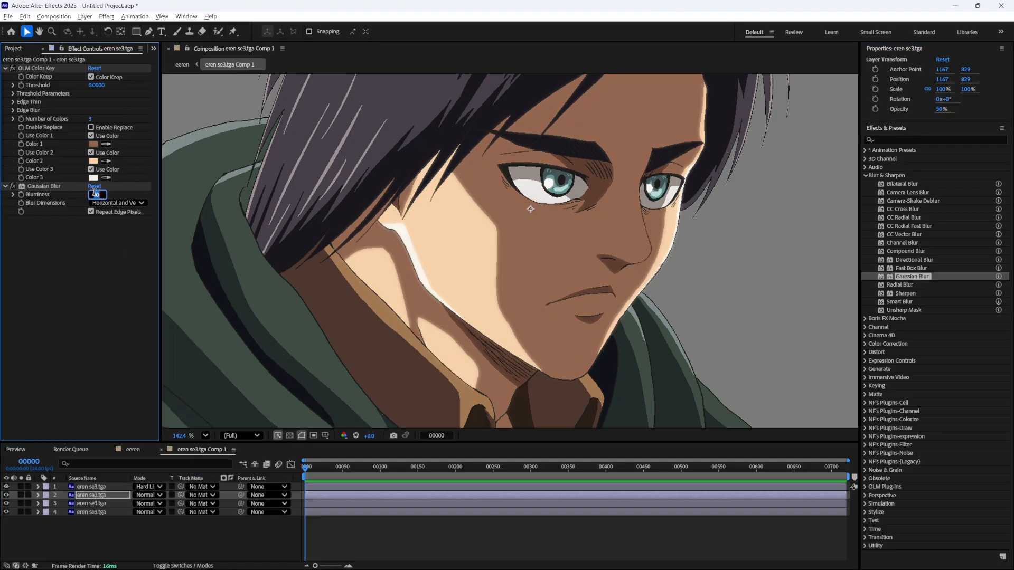
key("Return")
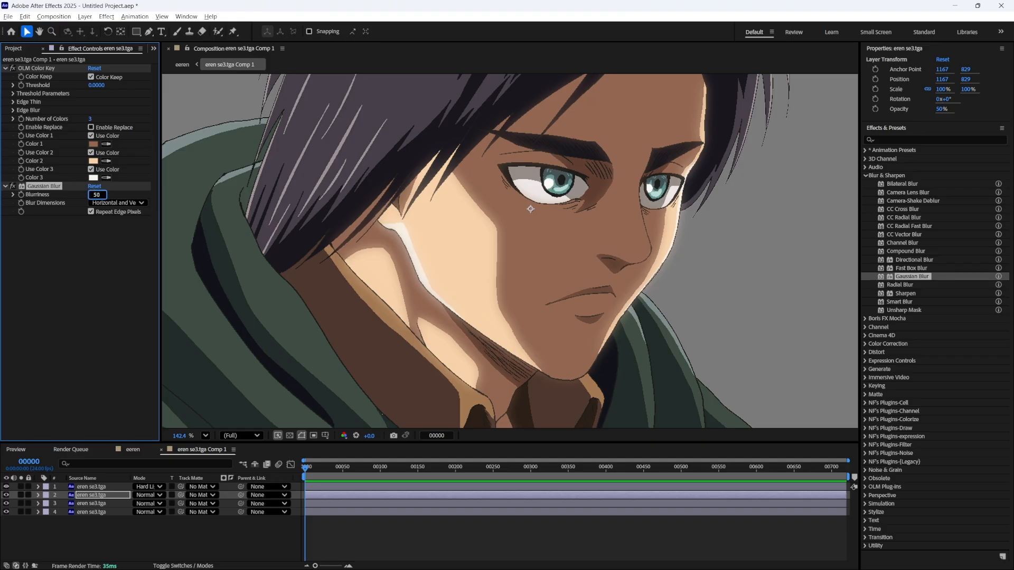
type("30")
key("Return")
scroll(679, 217, "down", 5)
scroll(686, 222, "up", 5)
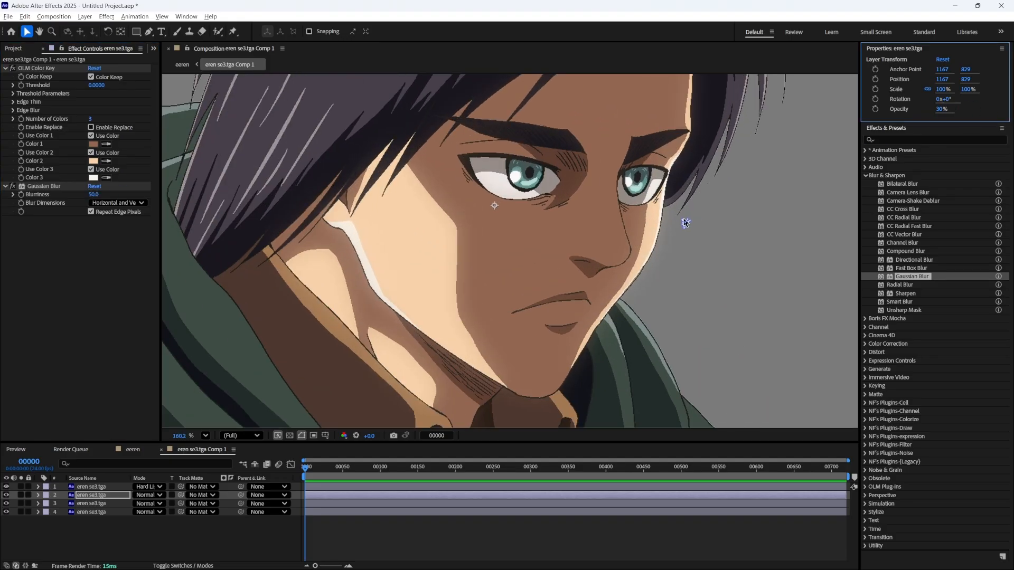
scroll(671, 227, "down", 6)
left_click_drag(639, 222, 627, 266)
scroll(629, 270, "down", 2)
scroll(349, 401, "up", 3)
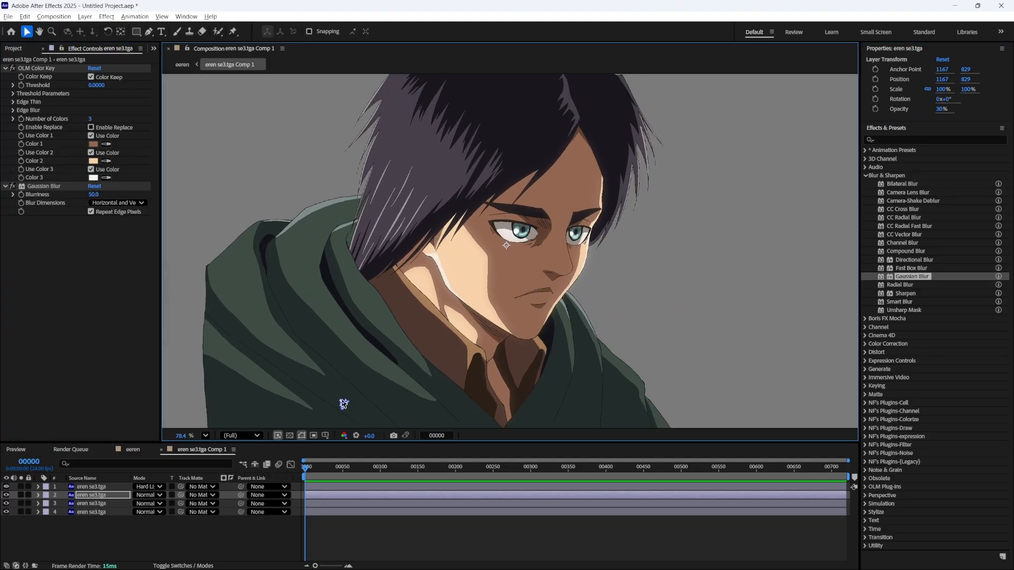
- Duplicate the recoloured line layer for the hair and delete F's ColorChange from the copy
left_click(85, 512)
left_click(79, 503)
key("ctrl+d")
left_click(41, 152)
key("Delete")
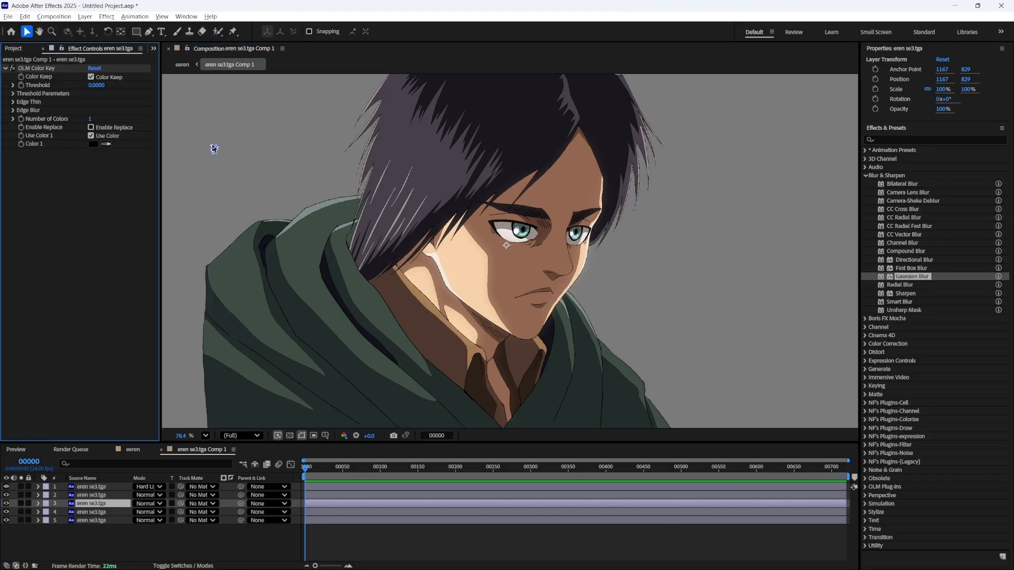
- Set Number of Colors to 3 in the copy's OLM Color Key and sample the three hair tones
left_click_drag(215, 150, 208, 184)
left_click(91, 119)
type("3")
key("Return")
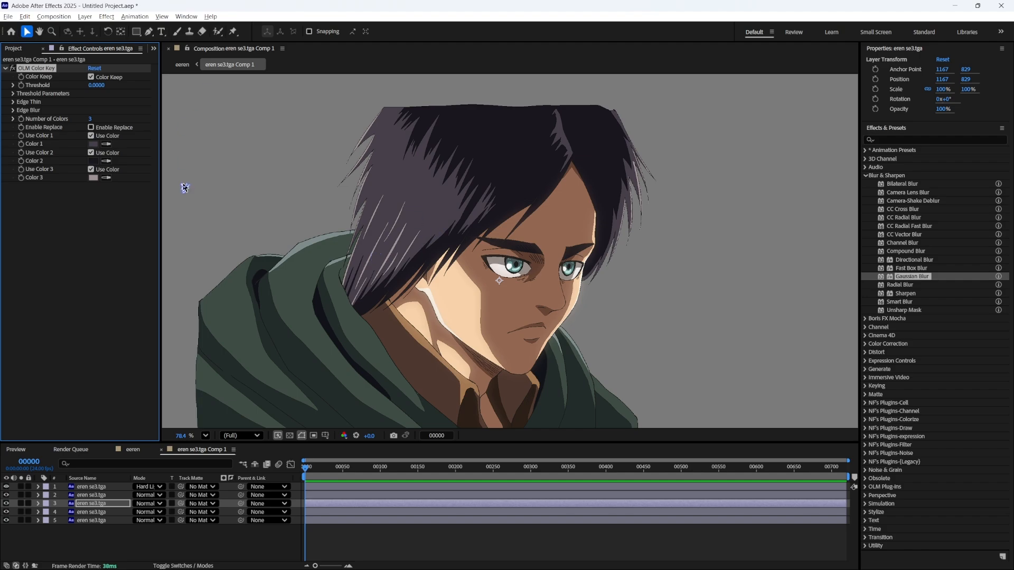
- Draw a linear-gradient rectangle about 1156 by 900 px over the head, matte it to the keyed hair layer and angle its gradient
left_click(136, 31)
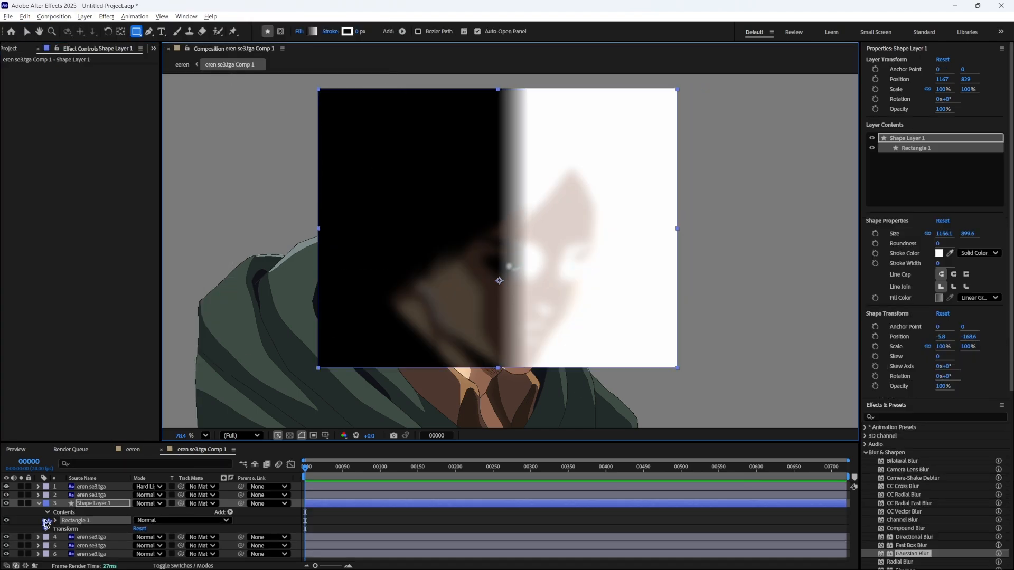
left_click(27, 31)
left_click_drag(528, 229, 358, 170)
left_click_drag(498, 228, 628, 240)
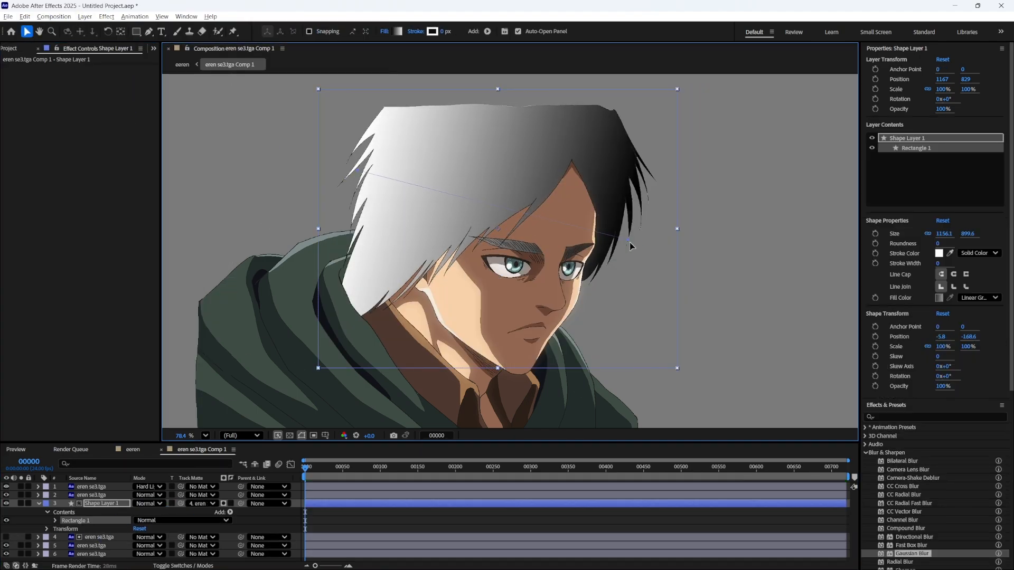
- Set Shape Layer 1 to Soft Light and extend both ends of its gradient beyond the hair
left_click(148, 503)
left_click(163, 281)
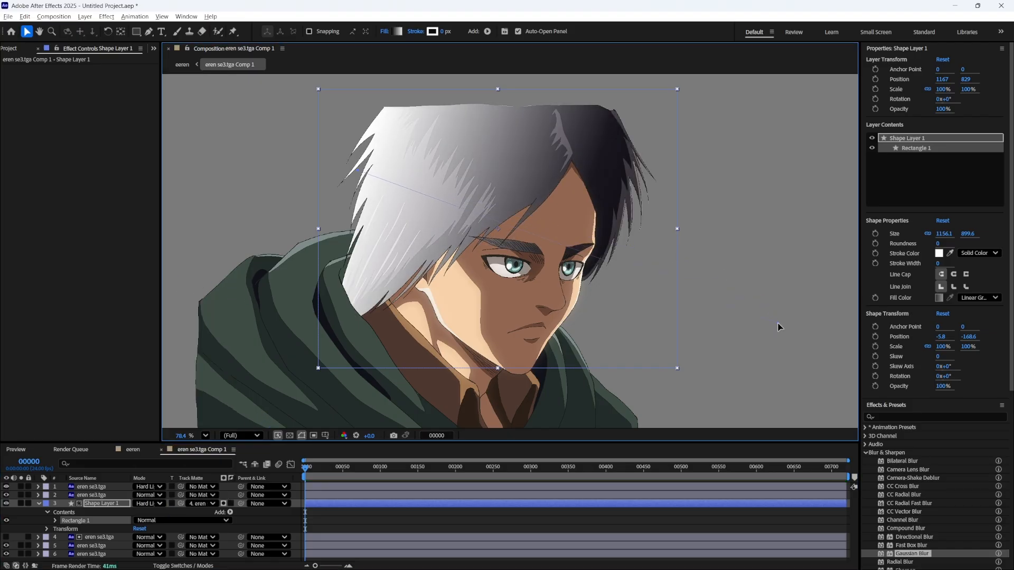
left_click(148, 503)
left_click(163, 272)
left_click_drag(776, 323, 710, 296)
left_click_drag(357, 171, 281, 138)
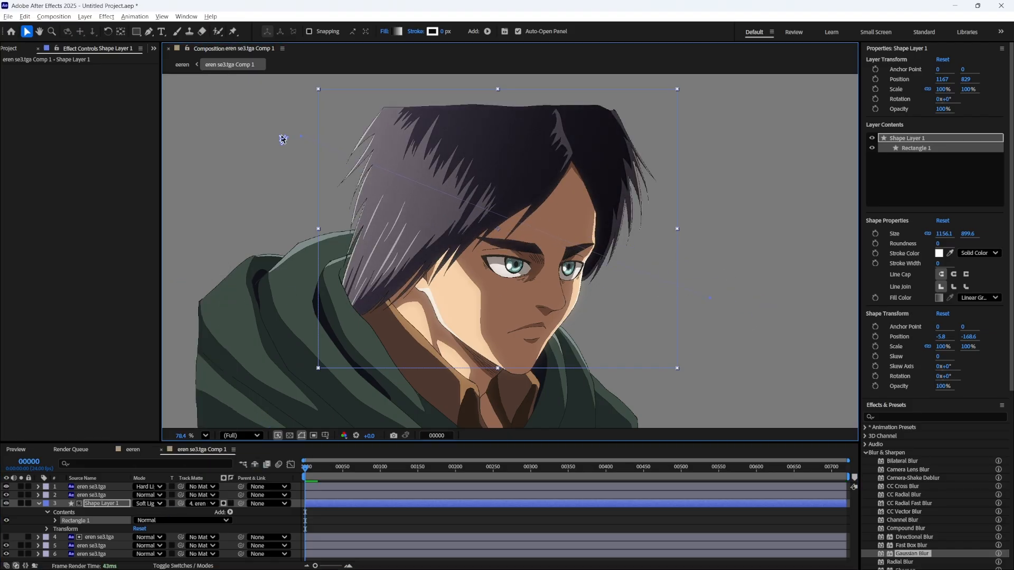
- Duplicate the line layer for the cloak, delete the copy's F's ColorChange and key three cloak colours with OLM Color Key
left_click(240, 167)
key("space")
left_click_drag(224, 189, 224, 165)
left_click_drag(250, 210, 255, 177)
left_click(99, 547)
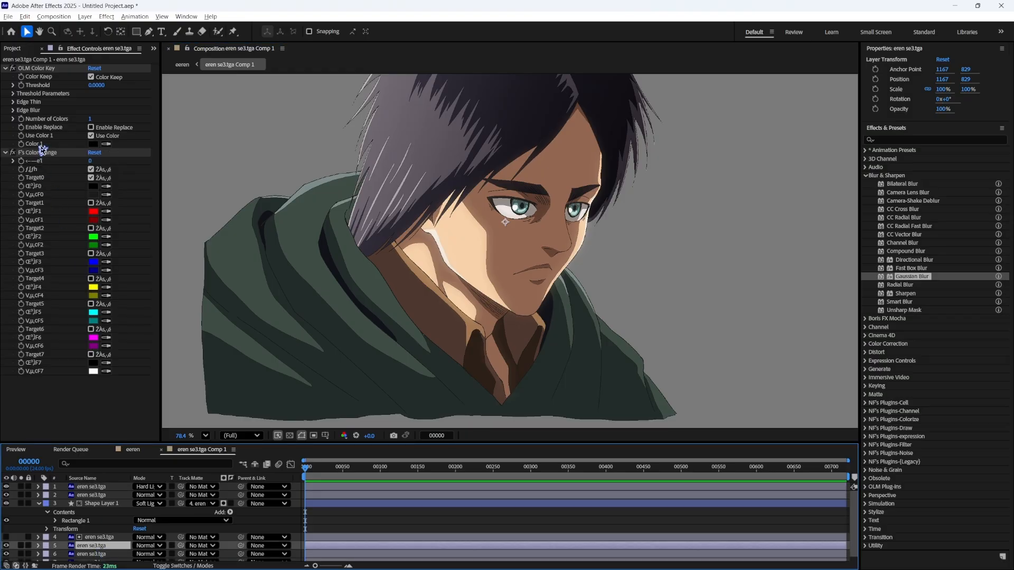
left_click(42, 152)
key("Delete")
key("Return")
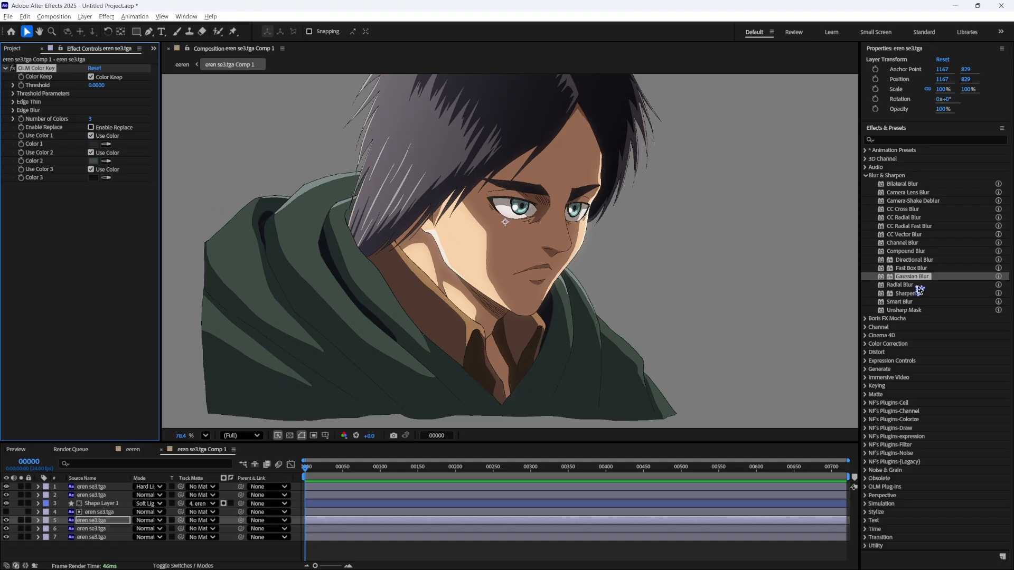
- Add Gaussian Blur with Blurriness 50 to the keyed cloak layer and set its opacity to 20%
left_click_drag(919, 289, 65, 223)
key("Return")
left_click(943, 110)
type("20")
key("Return")
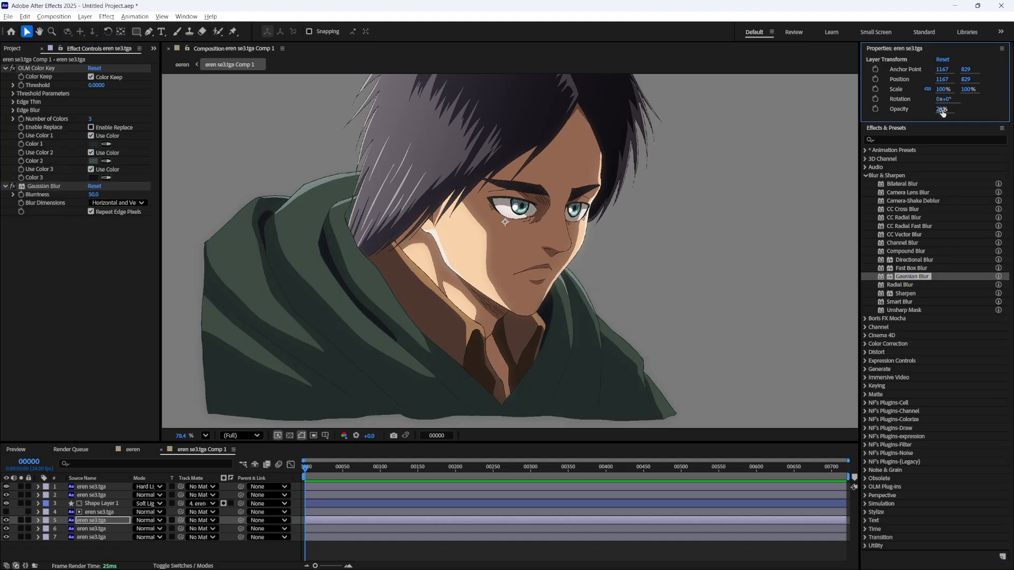
- Change the blurred cloak layer to Soft Light blending and set its opacity to 40%
scroll(658, 230, "down", 3)
scroll(658, 231, "up", 2)
left_click(150, 520)
left_click(162, 287)
left_click(943, 109)
type("40")
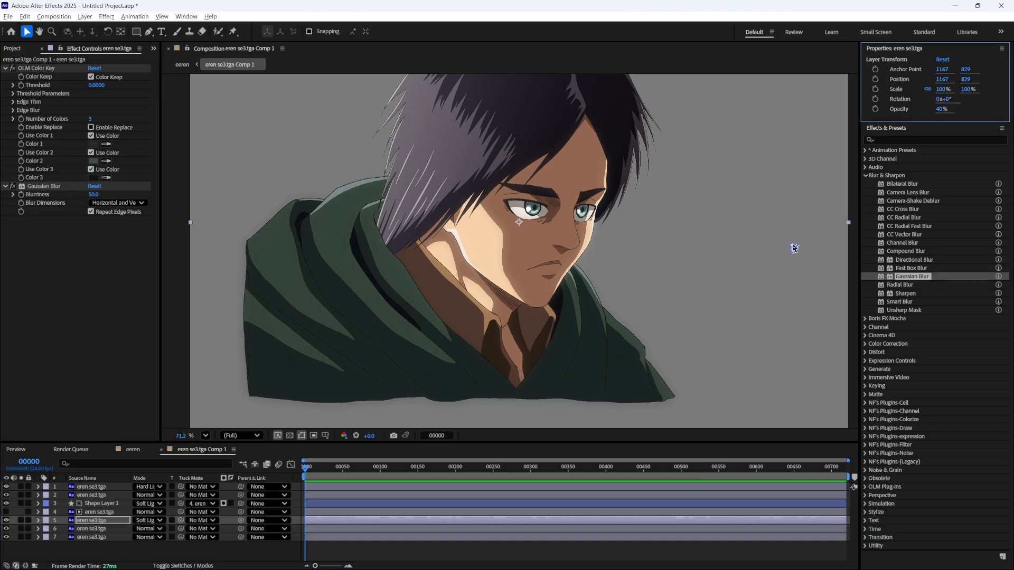
left_click(175, 288)
- Duplicate the character comp layer in the eeren composition and apply Gaussian Blur with Blurriness 40 to the copy
left_click(133, 450)
left_click(194, 236)
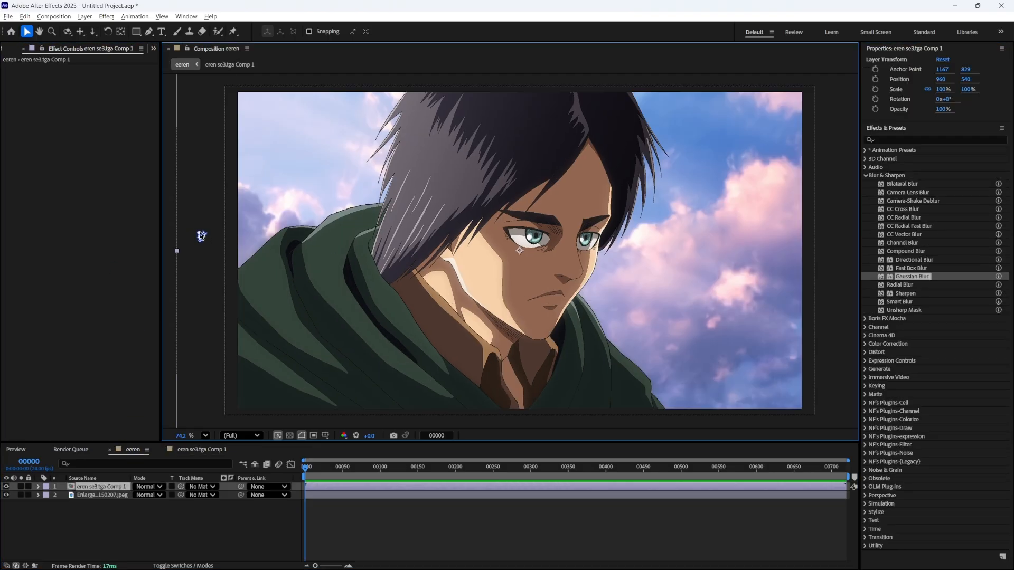
left_click(94, 487)
key("ctrl+d")
left_click_drag(912, 276, 86, 229)
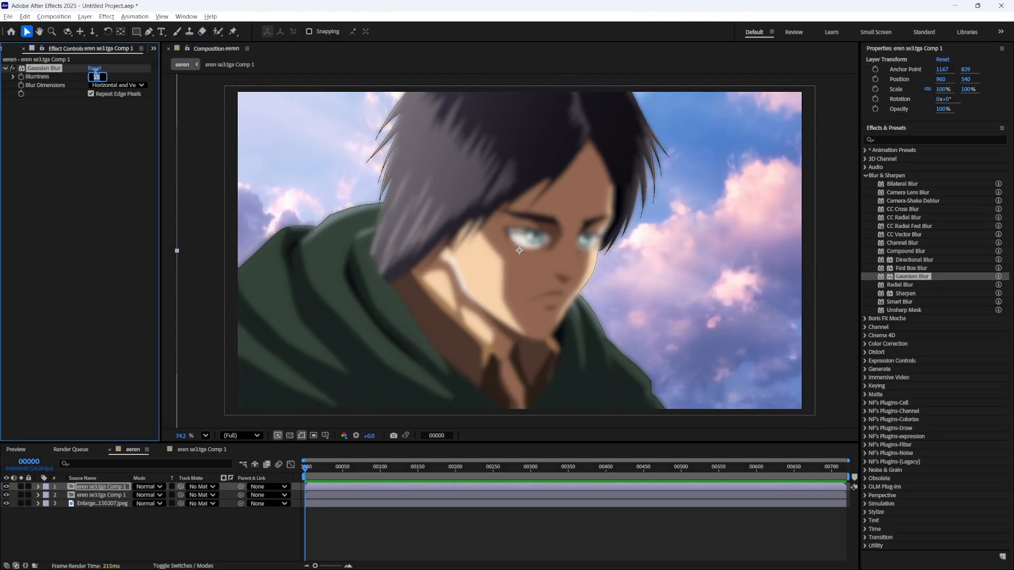
type("40")
key("Return")
- Lower the blurred character copy's opacity to 10% for a faint glow
type("540")
key("Return")
left_click(636, 220)
scroll(636, 220, "up", 2)
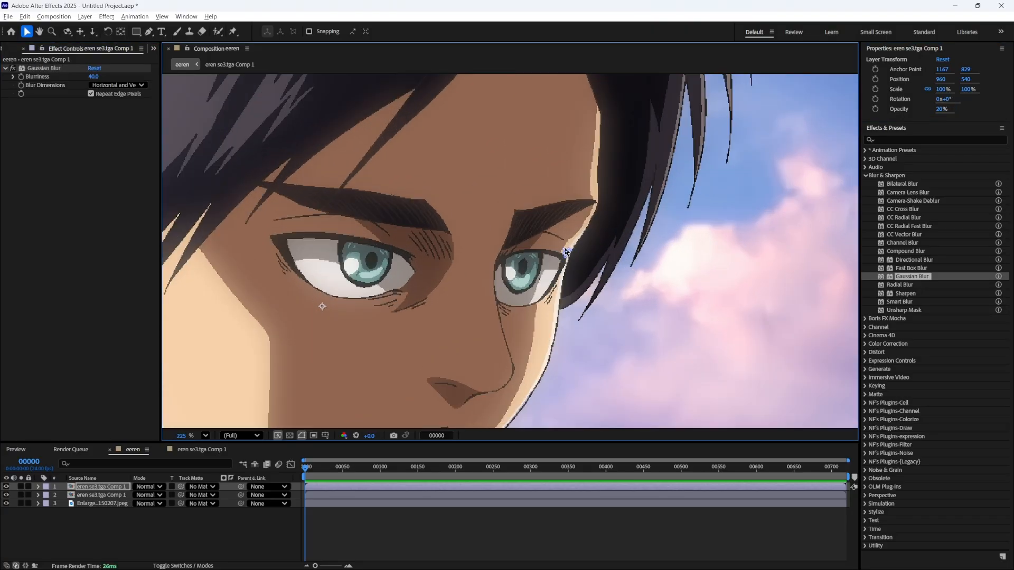
scroll(594, 244, "down", 1)
left_click(942, 109)
type("10")
scroll(650, 202, "down", 1)
- Apply OLM Smoother v2 to the unblurred character comp layer
left_click(865, 487)
left_click_drag(908, 520, 629, 495)
scroll(432, 347, "up", 3)
left_click_drag(644, 158, 458, 327)
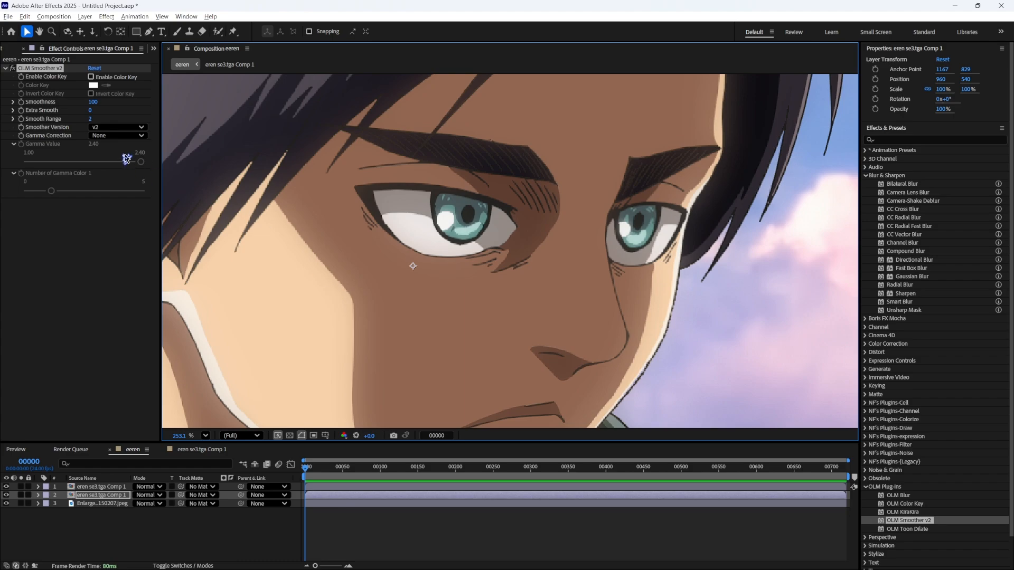
- Try the smoother's settings and settle on Smoothness 100, Extra Smooth 100 and Smooth Range 2
left_click_drag(90, 119, 114, 118)
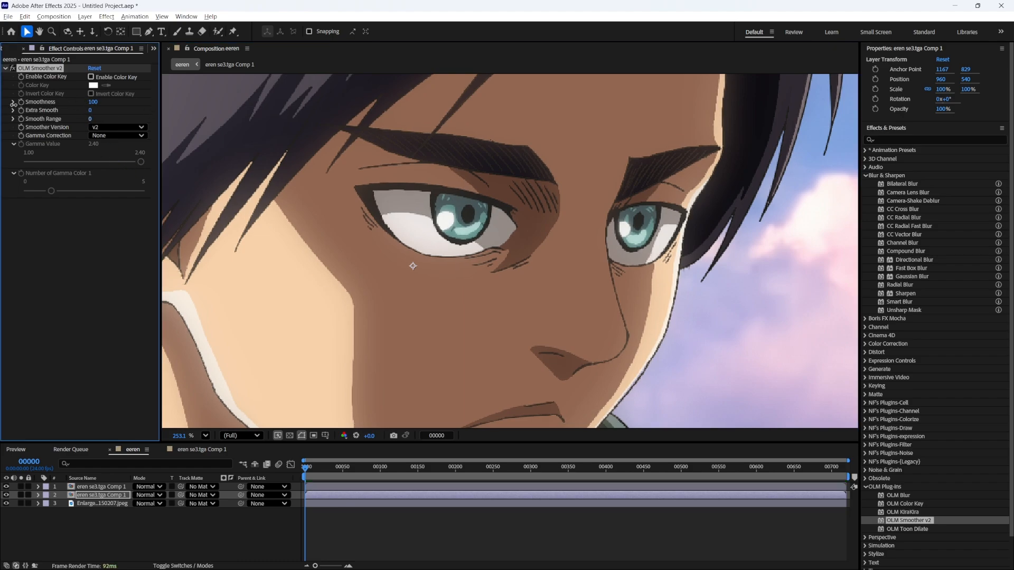
left_click_drag(22, 114, 333, 114)
scroll(380, 176, "down", 1)
scroll(369, 169, "up", 1)
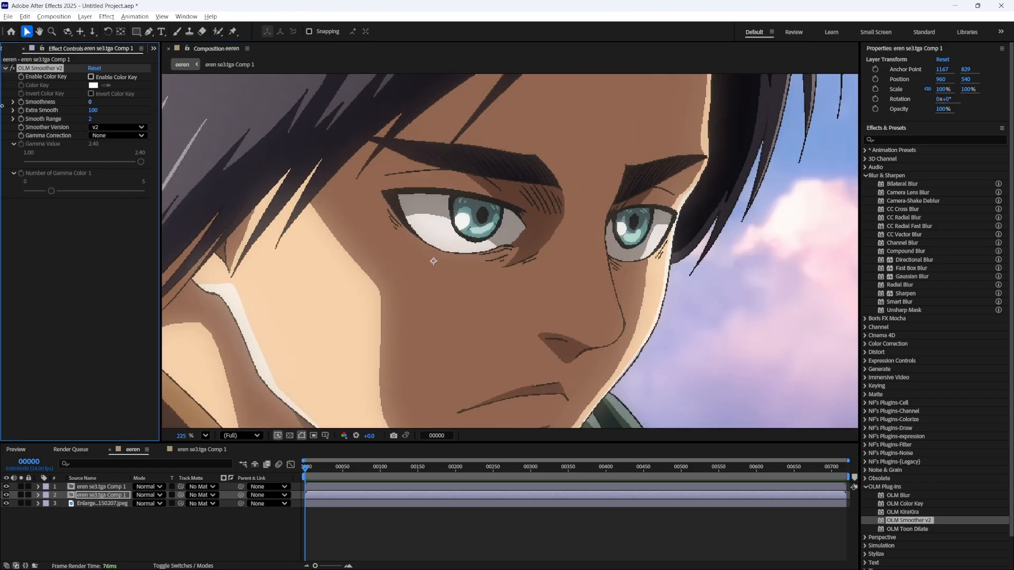
scroll(322, 153, "down", 1)
scroll(303, 147, "down", 1)
left_click_drag(303, 147, 502, 146)
scroll(475, 159, "down", 2)
scroll(279, 212, "up", 1)
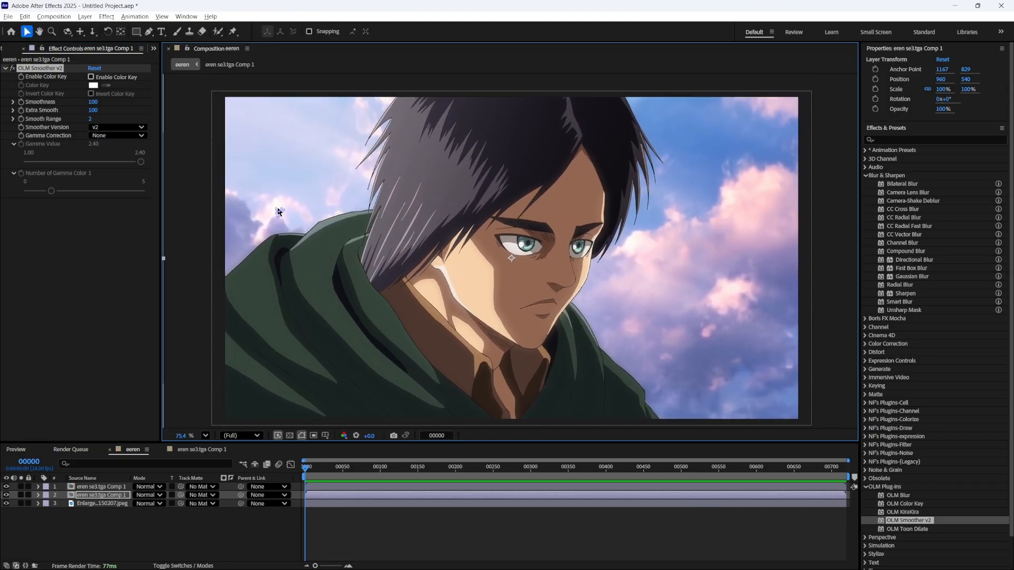
- Add Camera Lens Blur with Blur Radius 0.5 to the smoothed character layer
left_click_drag(907, 192, 103, 248)
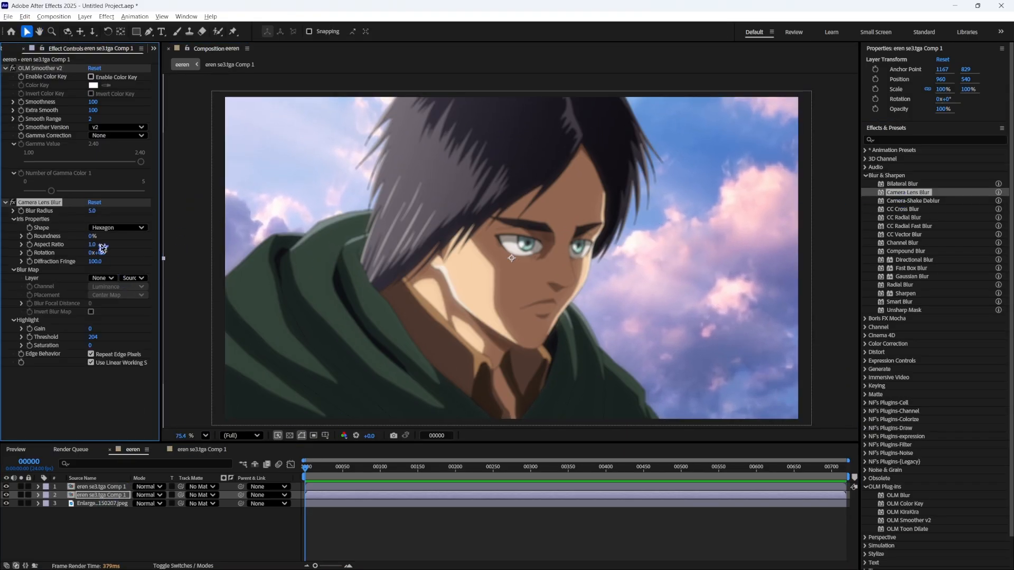
key("Return")
scroll(507, 304, "up", 2)
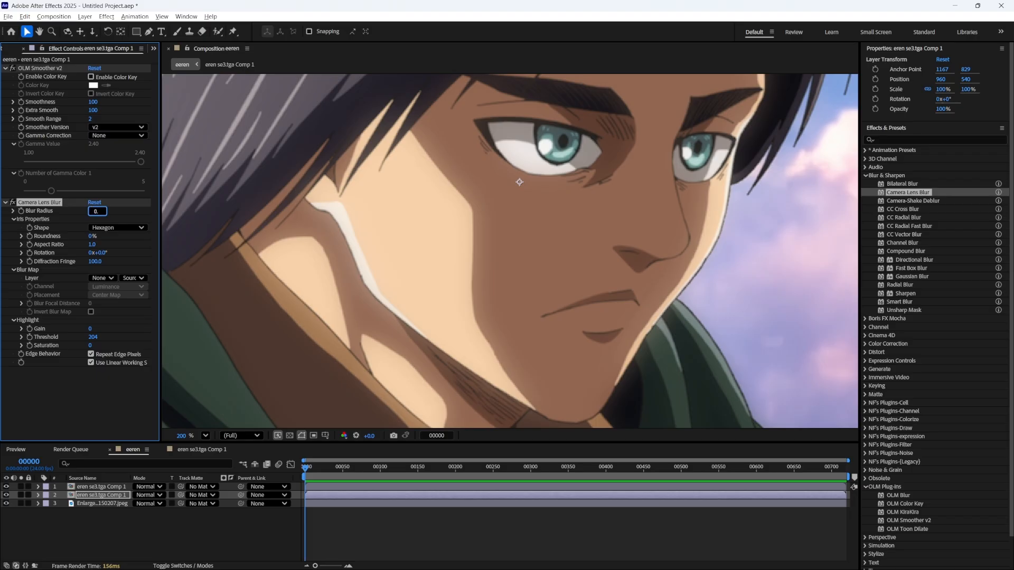
scroll(328, 256, "down", 4)
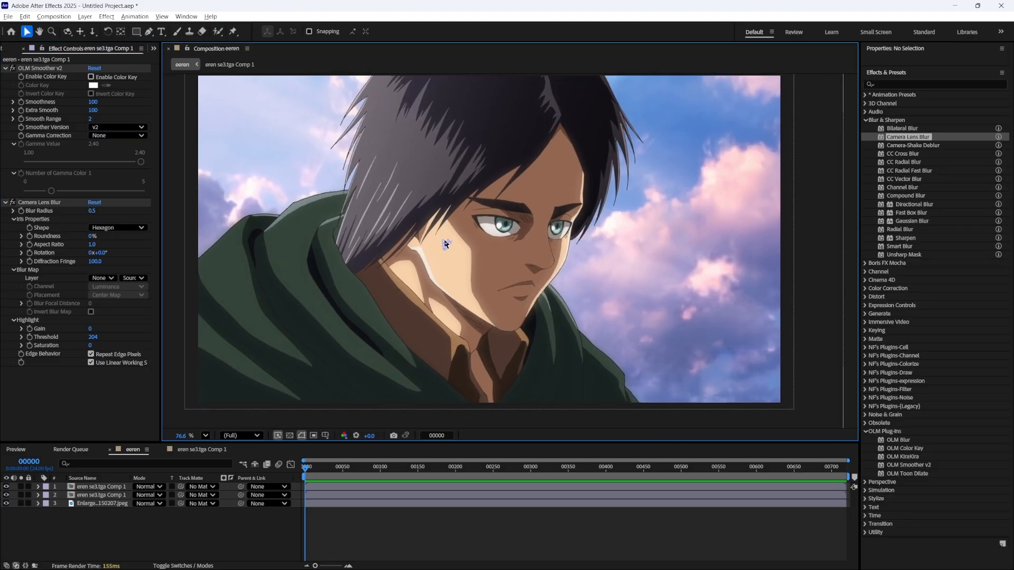
- Create a full-frame rectangle shape layer with a black-to-white linear gradient and reposition both gradient ends to spread it across the frame
left_click(84, 17)
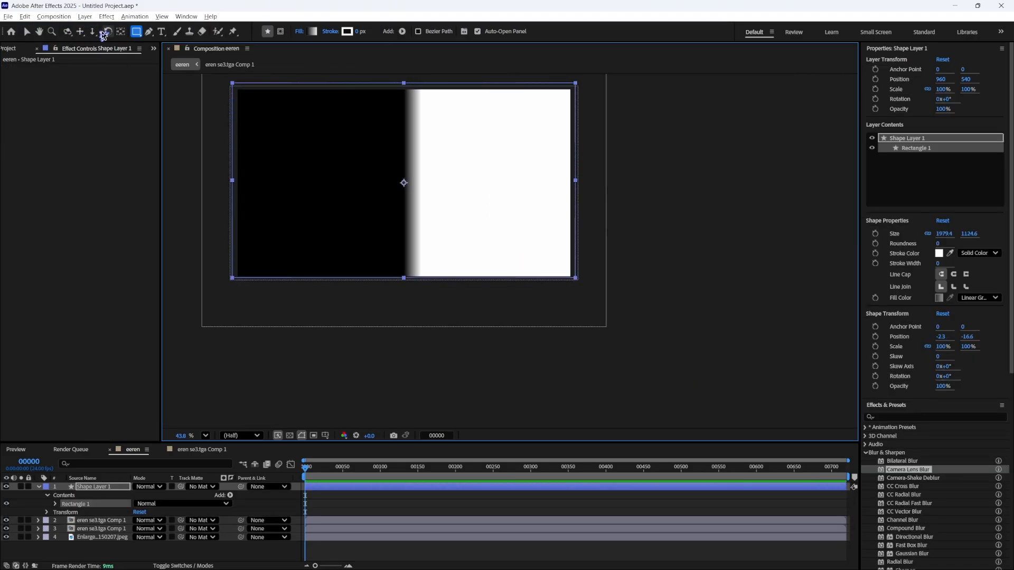
scroll(301, 144, "up", 2)
left_click_drag(301, 144, 307, 183)
left_click_drag(510, 248, 526, 478)
- Set the gradient shape layer to Overlay blending and reduce its opacity to 40%
left_click(150, 486)
left_click(163, 112)
left_click(150, 487)
left_click(163, 243)
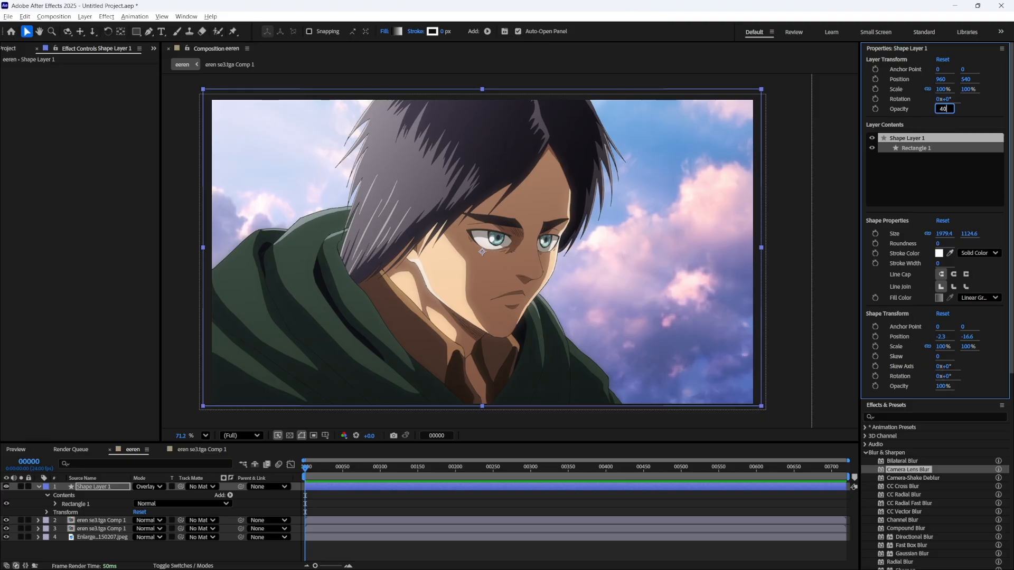
left_click(832, 150)
scroll(498, 355, "up", 5)
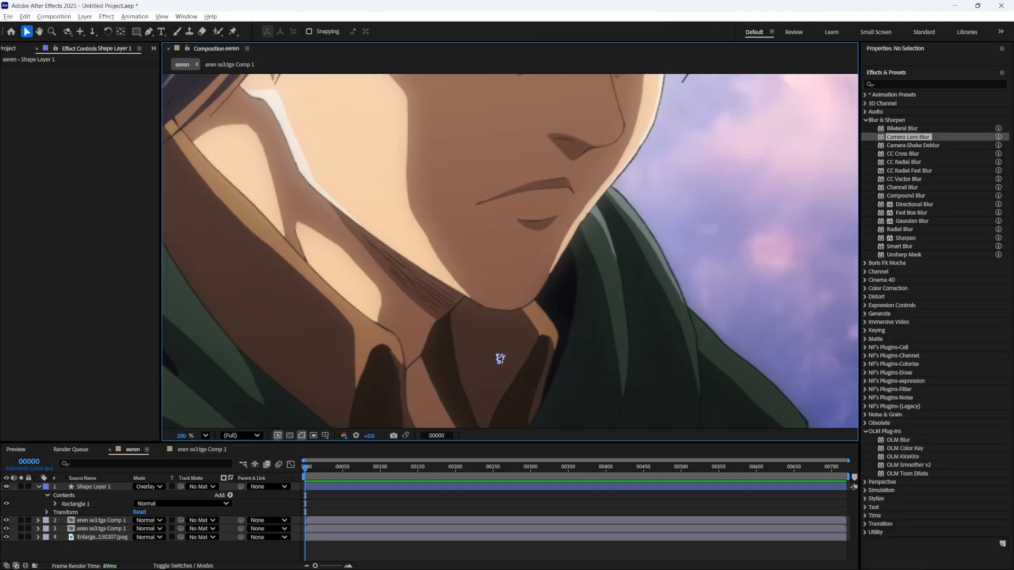
- Set the Overlay gradient layer's opacity to 30%
scroll(749, 241, "down", 5)
left_click(750, 243)
left_click(940, 110)
left_click(848, 185)
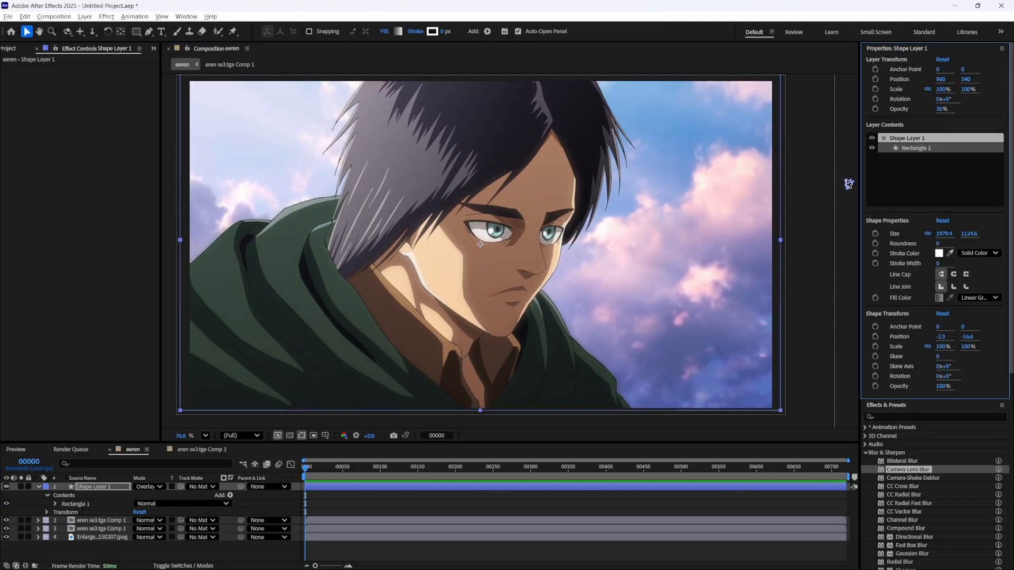
left_click_drag(722, 205, 738, 206)
left_click(185, 334)
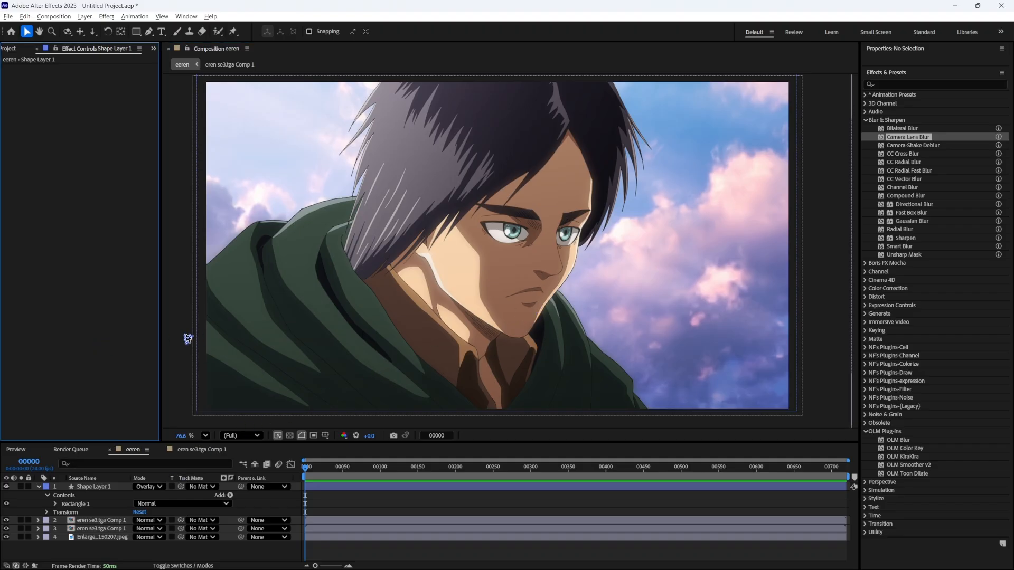
- Switch to Photoshop with the exported frame eeren (00000).psd and open the Camera Raw Filter on Layer 0
left_click(85, 17)
mouse_move(23, 18)
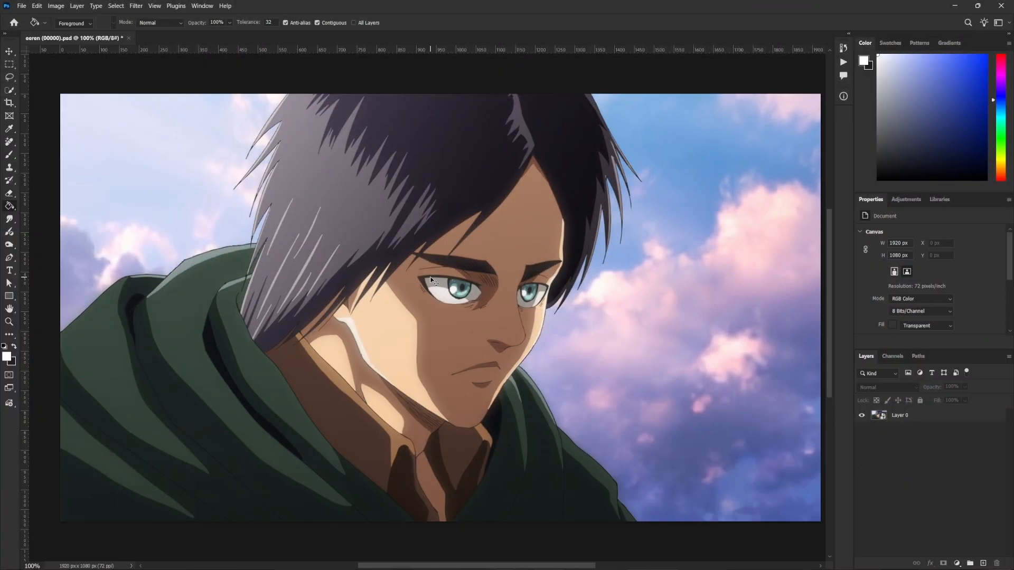
left_click(137, 7)
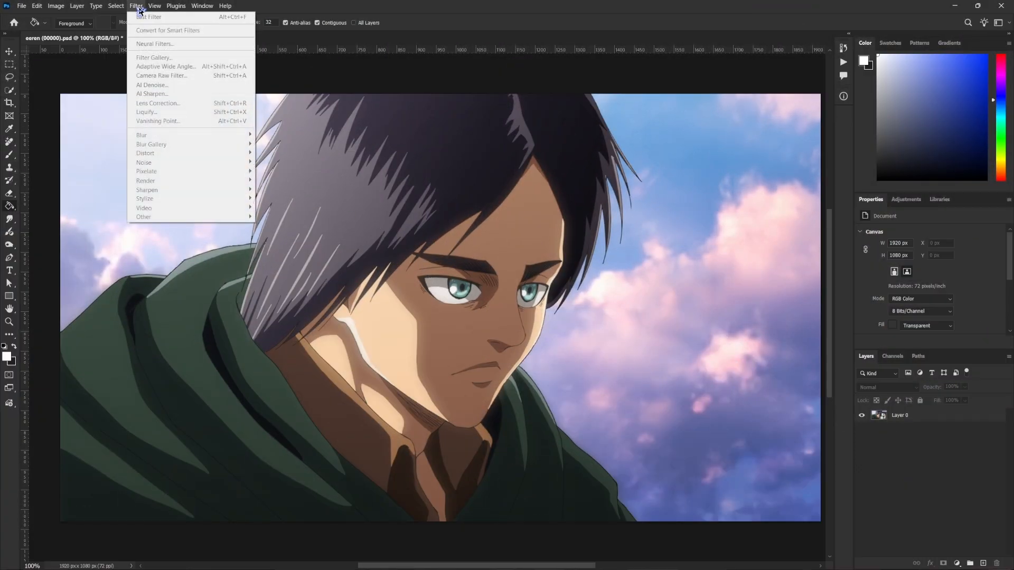
left_click(871, 415)
left_click(136, 6)
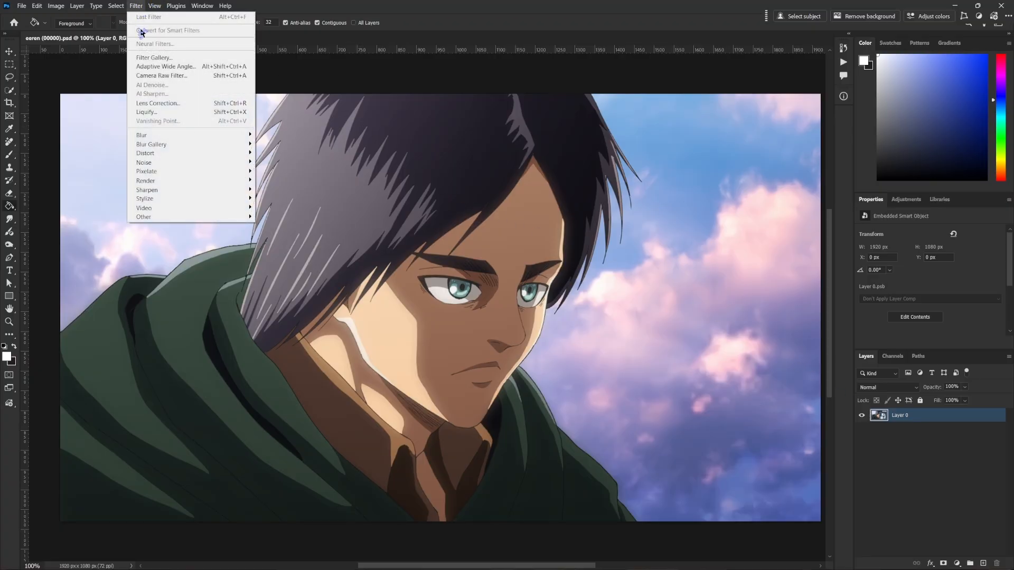
left_click(150, 76)
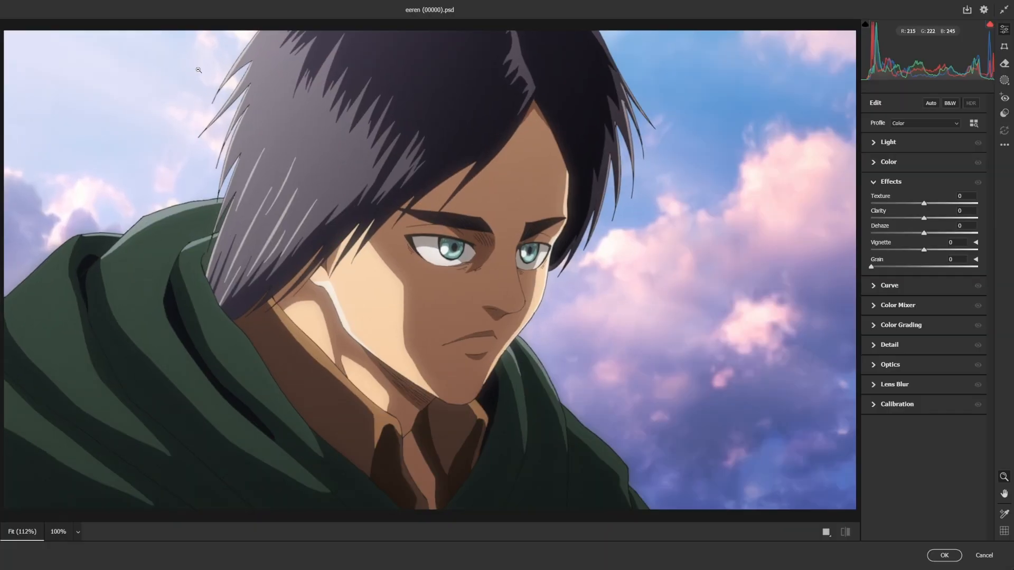
- Set Exposure +0.15, Contrast +25, Highlights +21, Shadows -7, Whites -30, Blacks -15 and Vibrance +8 for the frame
left_click(873, 143)
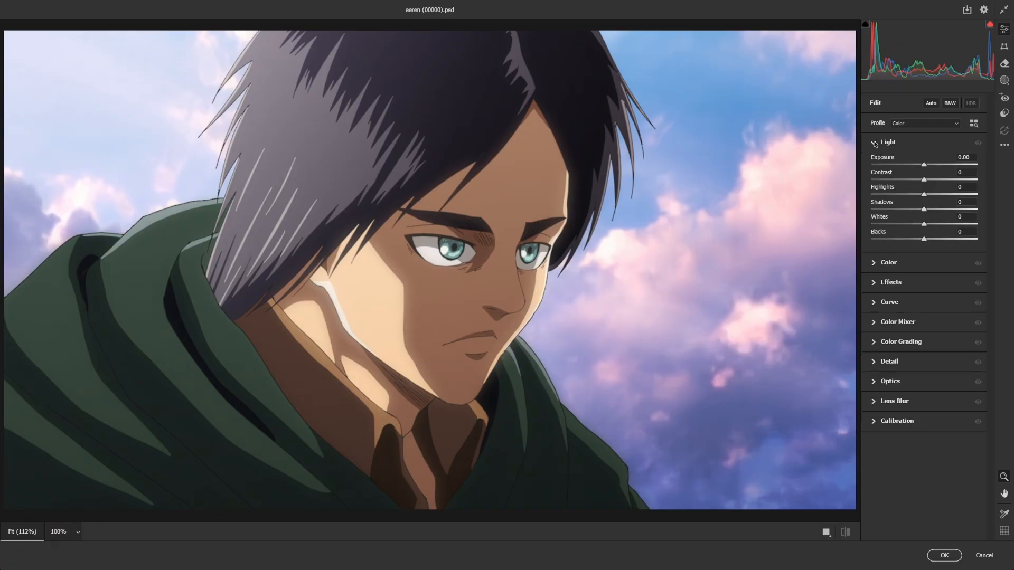
left_click_drag(924, 165, 915, 241)
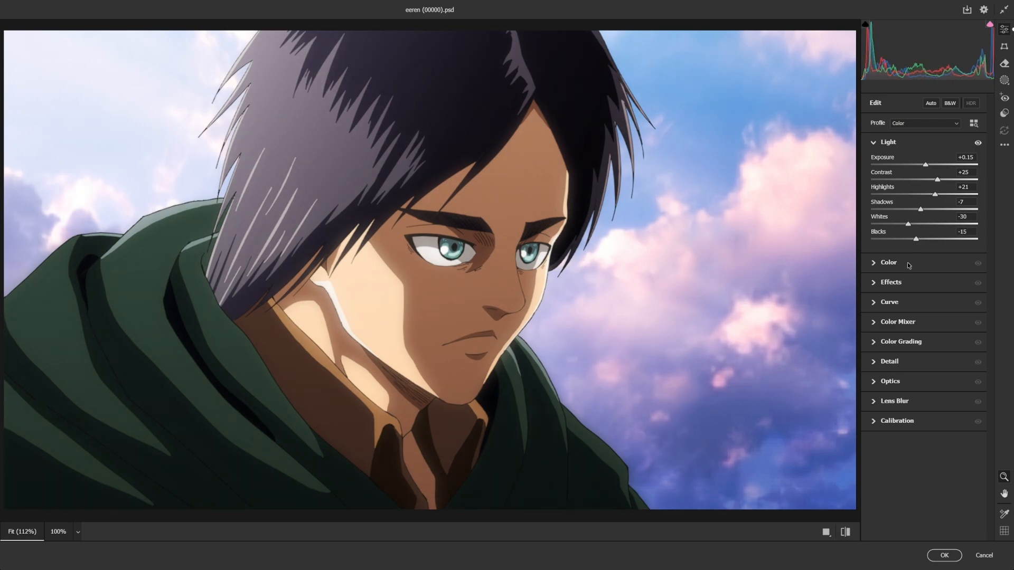
left_click(886, 262)
mouse_move(924, 231)
left_mouse_down()
mouse_move(912, 232)
mouse_move(929, 233)
left_mouse_up()
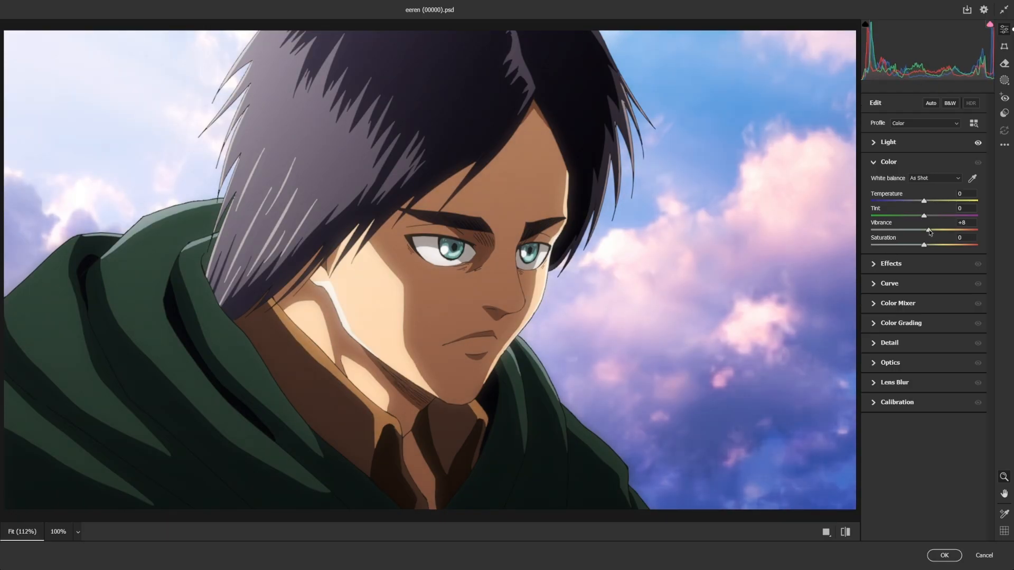
- Adjust the frame's vignette slightly towards the negative side in the Camera Raw effects
left_click(884, 263)
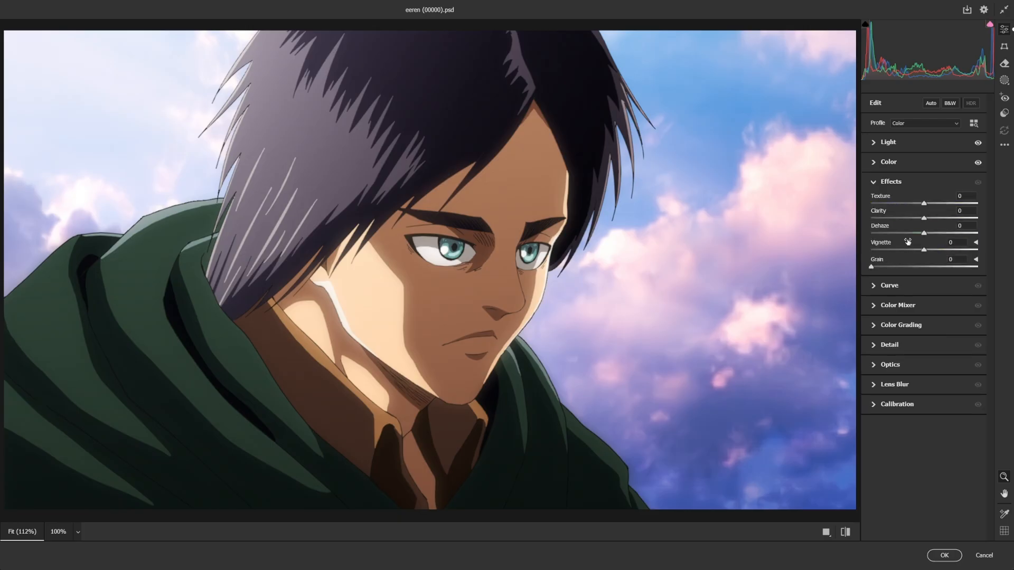
mouse_move(921, 249)
left_mouse_down()
mouse_move(905, 249)
mouse_move(917, 248)
left_mouse_up()
double_click(917, 249)
- Set Noise Reduction to 12 and Color Noise Reduction to 10, leaving Sharpening at 0
left_click(889, 345)
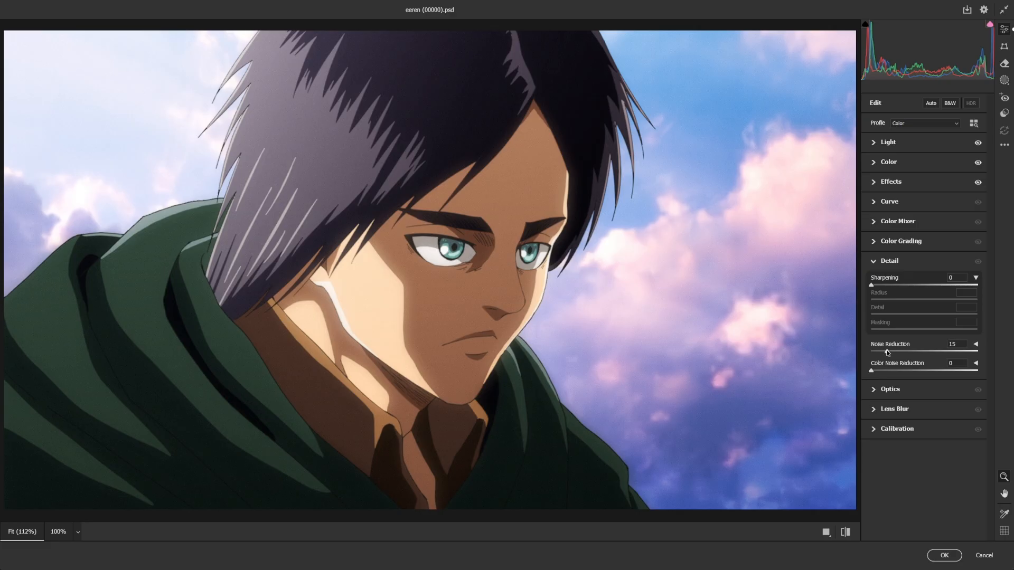
left_click_drag(887, 353, 884, 352)
mouse_move(874, 287)
left_mouse_down()
mouse_move(904, 286)
mouse_move(861, 295)
left_mouse_up()
- Look through the Modern colour profiles, keep the Color profile and apply the Camera Raw adjustments
left_click(973, 123)
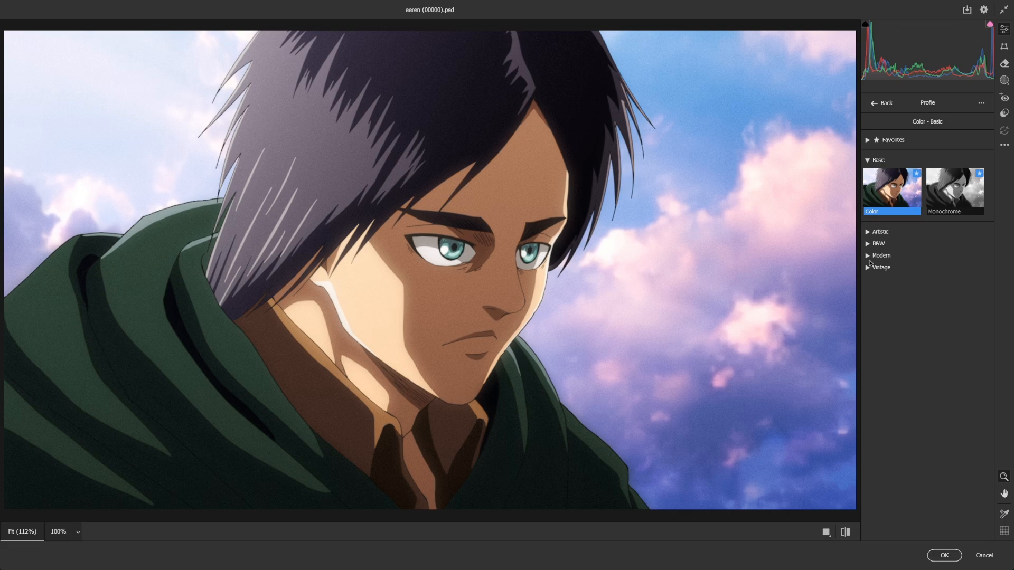
left_click(869, 256)
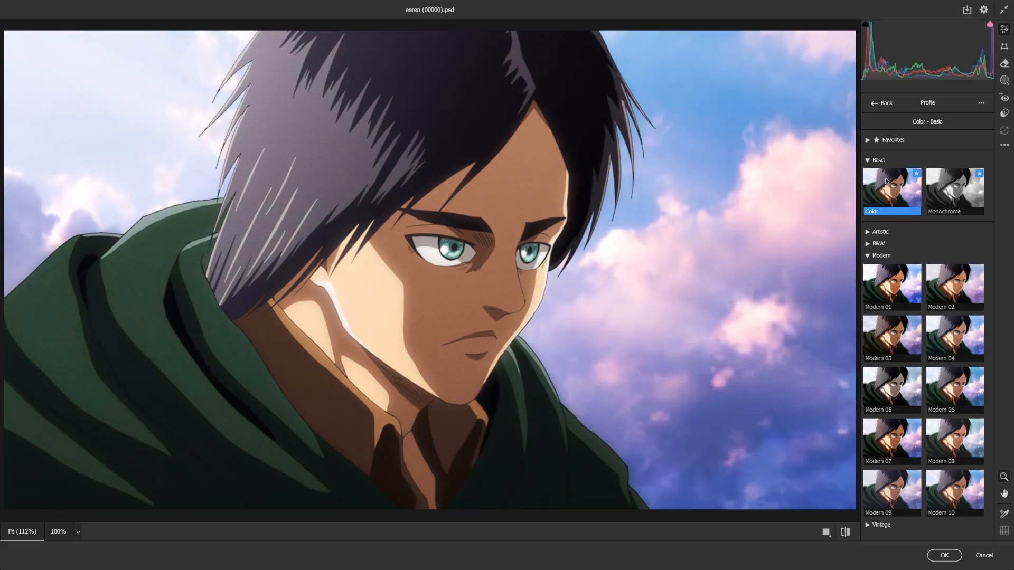
left_click(881, 102)
left_click(944, 555)
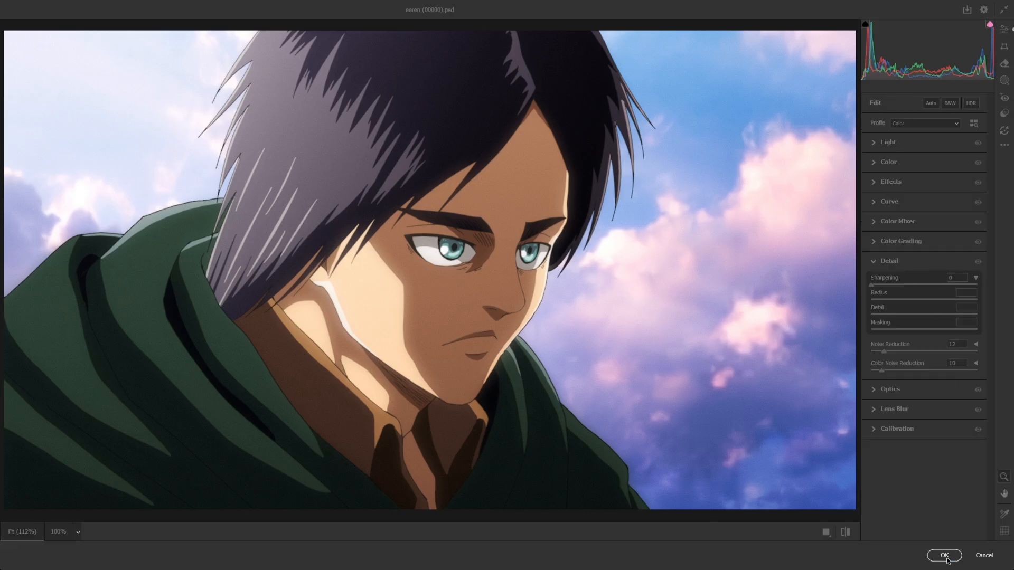